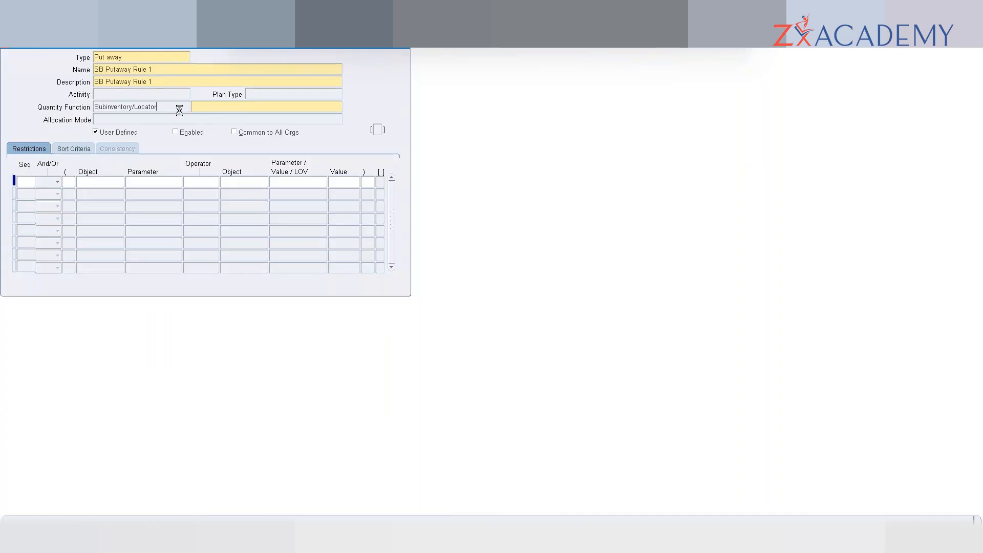
- Set the putaway rule's Subinventory/Locator quantity function to Minimum Available Capacity by Units, Volume and Weight
left_click(179, 109)
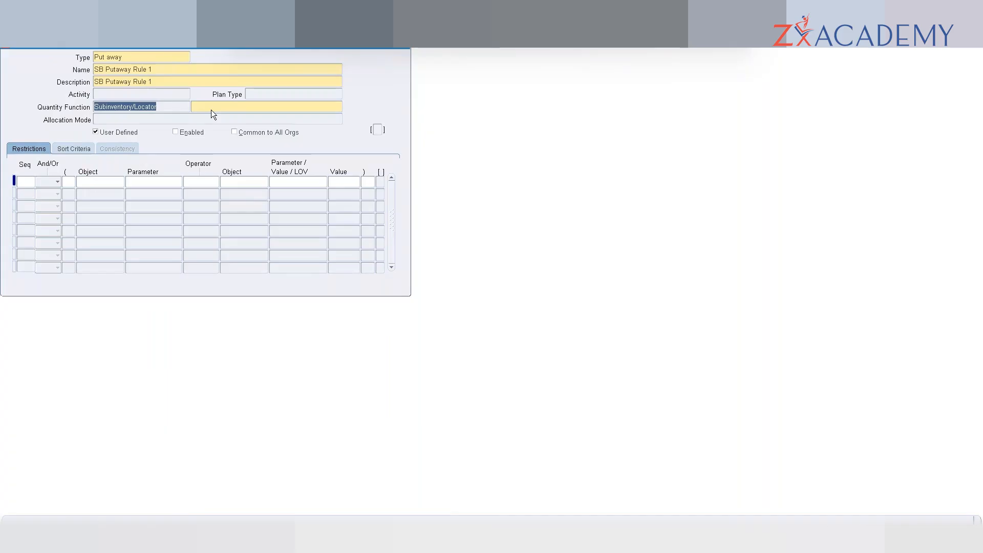
left_click(178, 104)
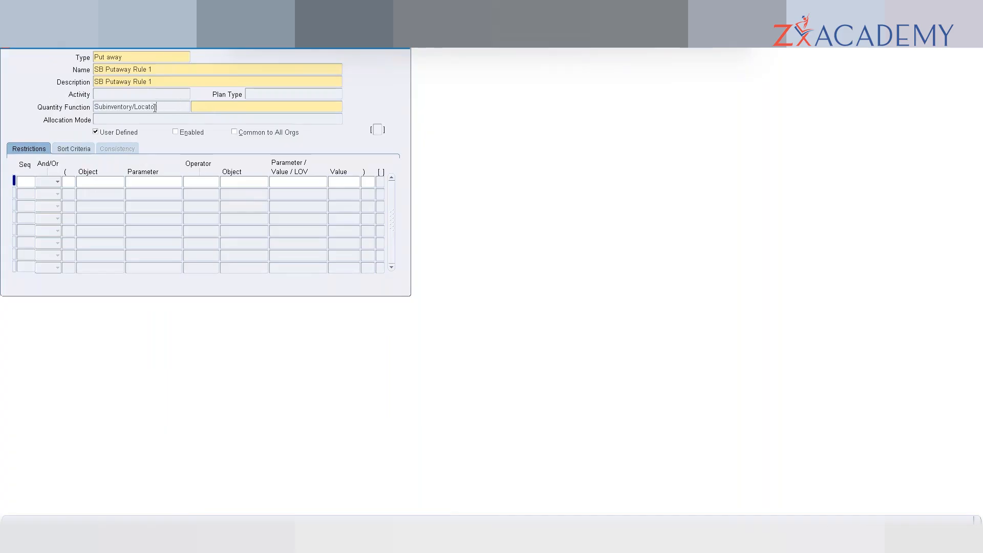
left_click_drag(179, 106, 44, 100)
left_click(180, 106)
left_click(278, 106)
left_click(340, 108)
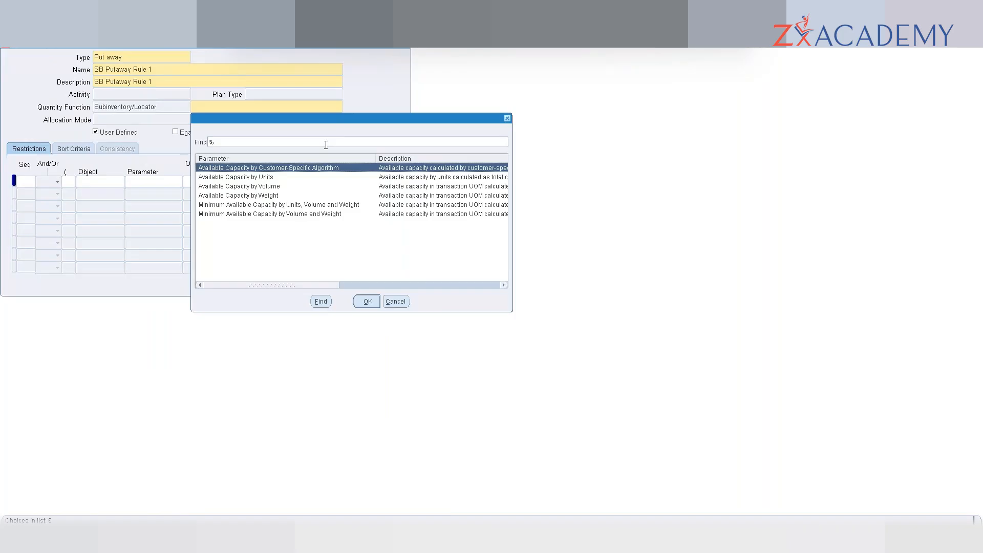
double_click(300, 205)
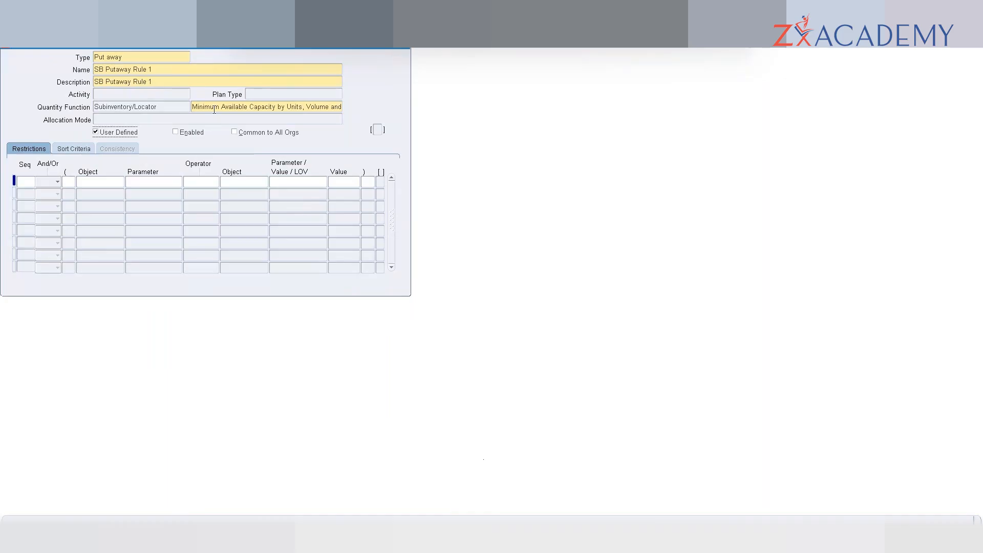
left_click_drag(192, 107, 164, 96)
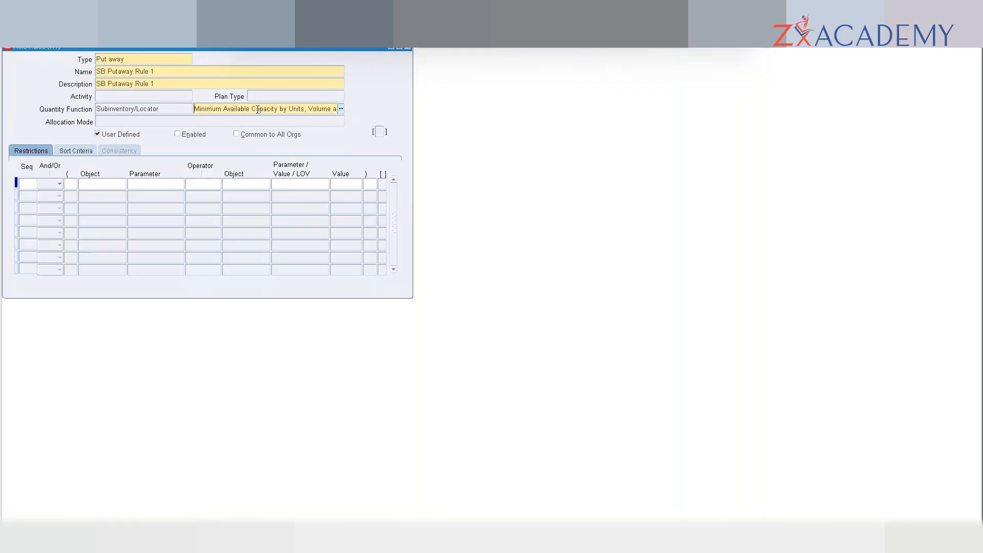
left_click_drag(257, 109, 348, 116)
left_click_drag(267, 113, 307, 104)
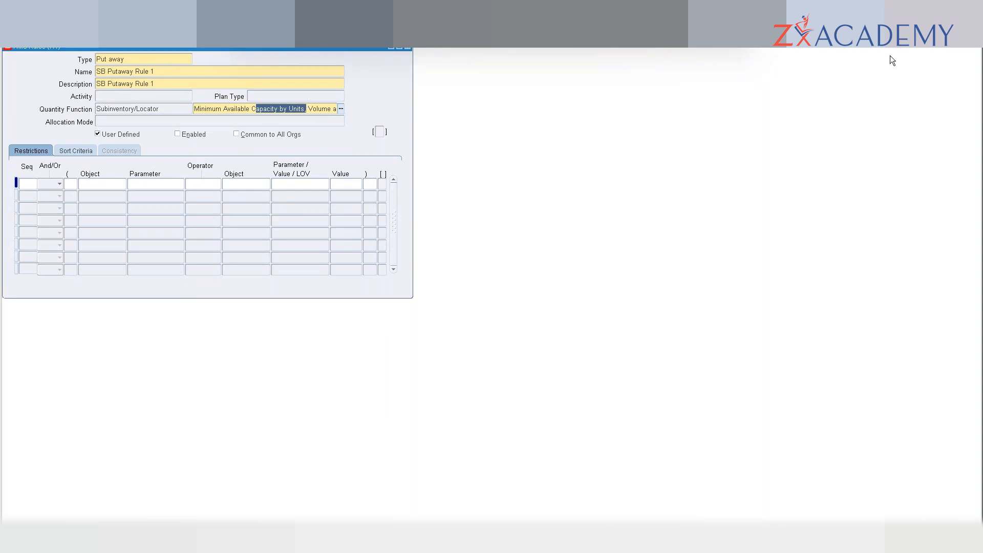
left_click_drag(222, 109, 353, 109)
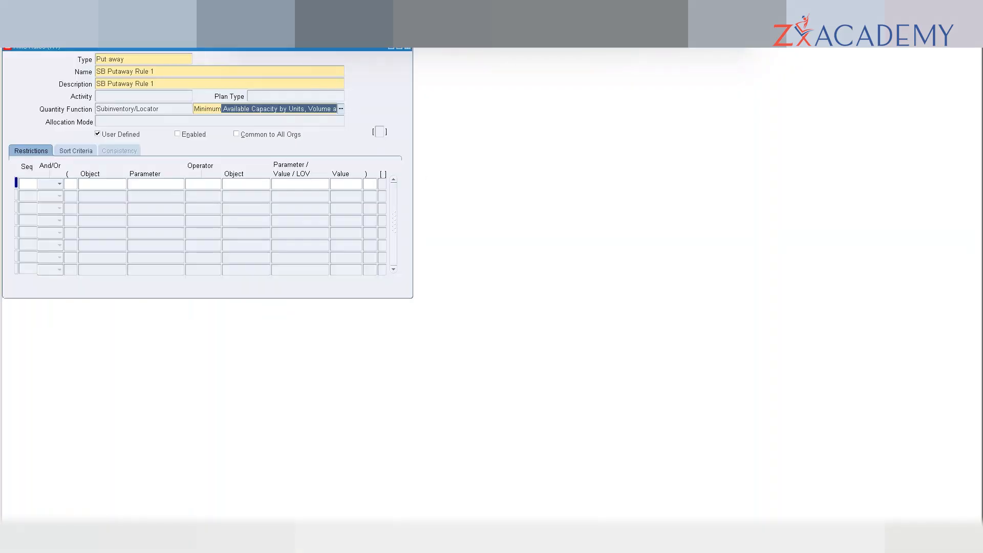
- Minimise the WMS Rules form and expand the Warehouses branch under Warehouse Configuration in the Navigator
key("alt+w")
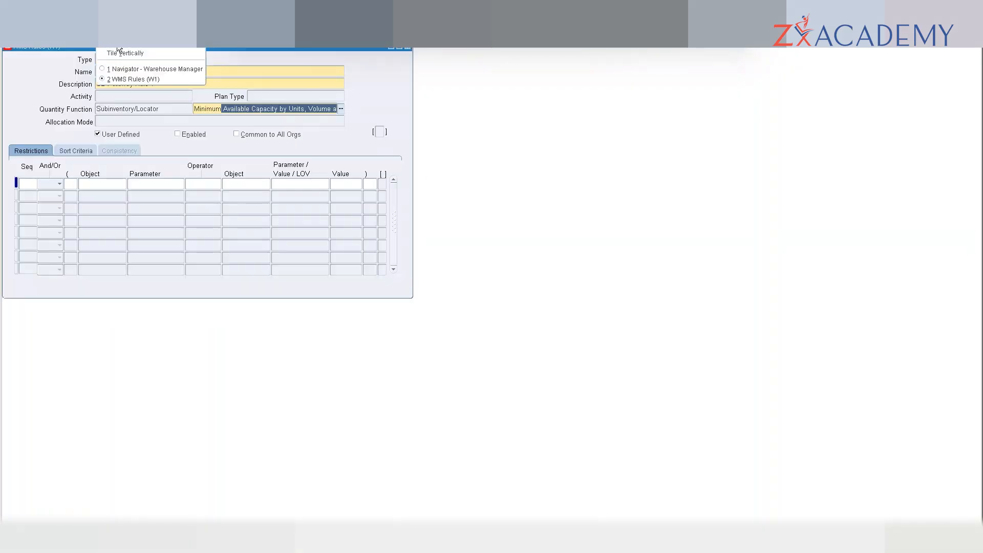
left_click(125, 78)
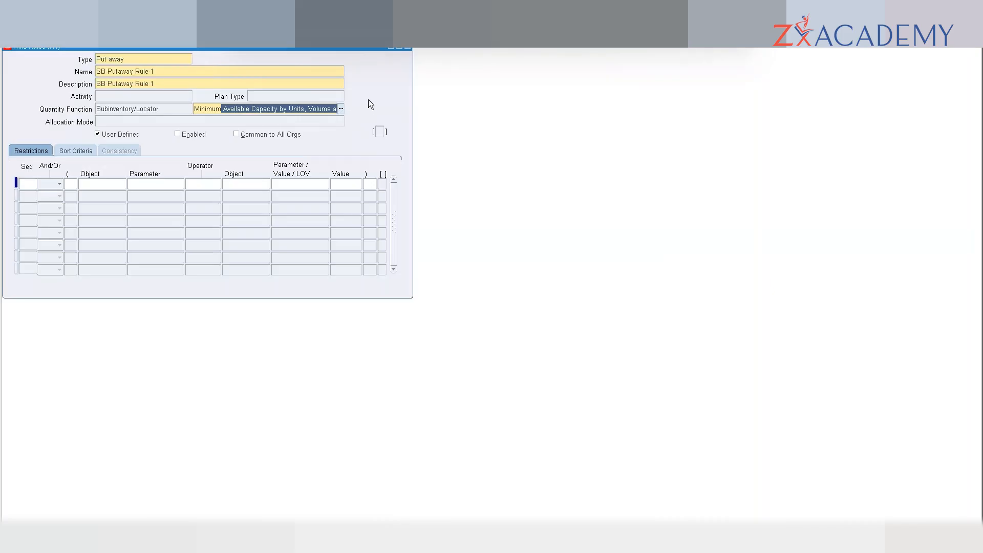
left_click(392, 46)
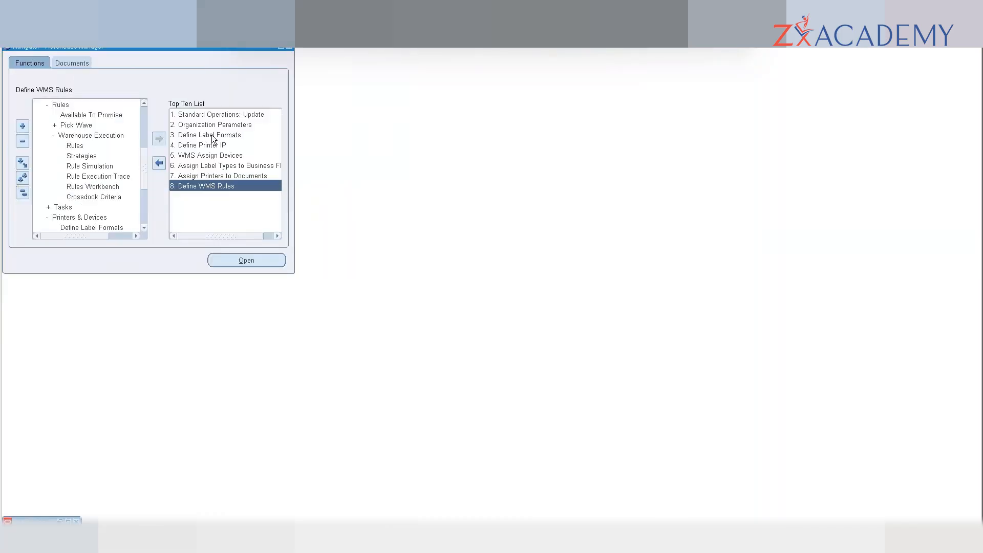
right_click(75, 50)
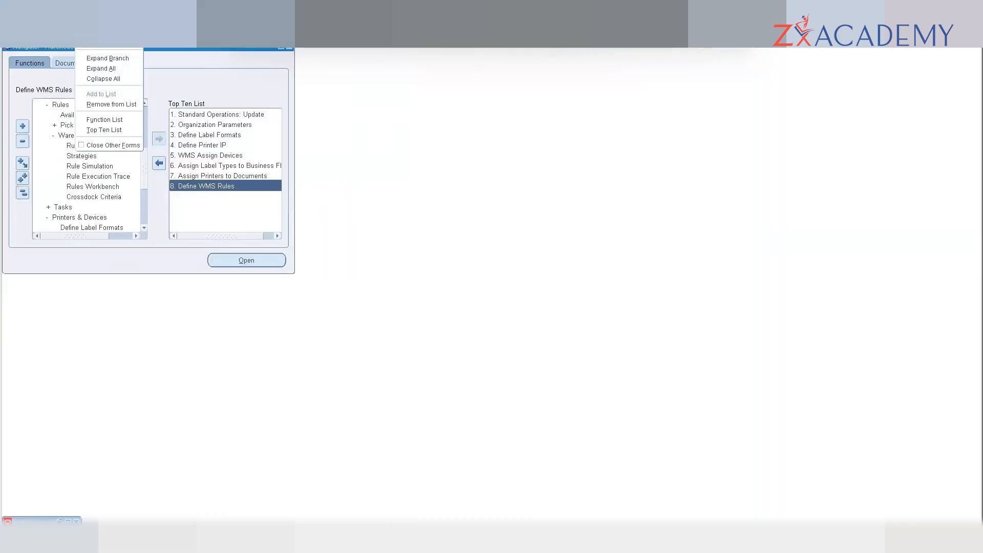
left_click(145, 220)
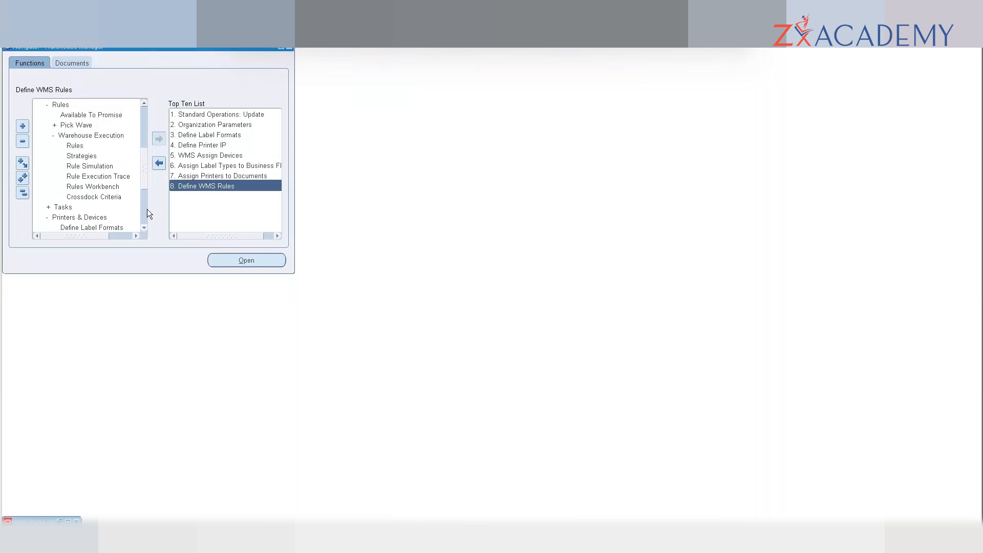
left_click(147, 210)
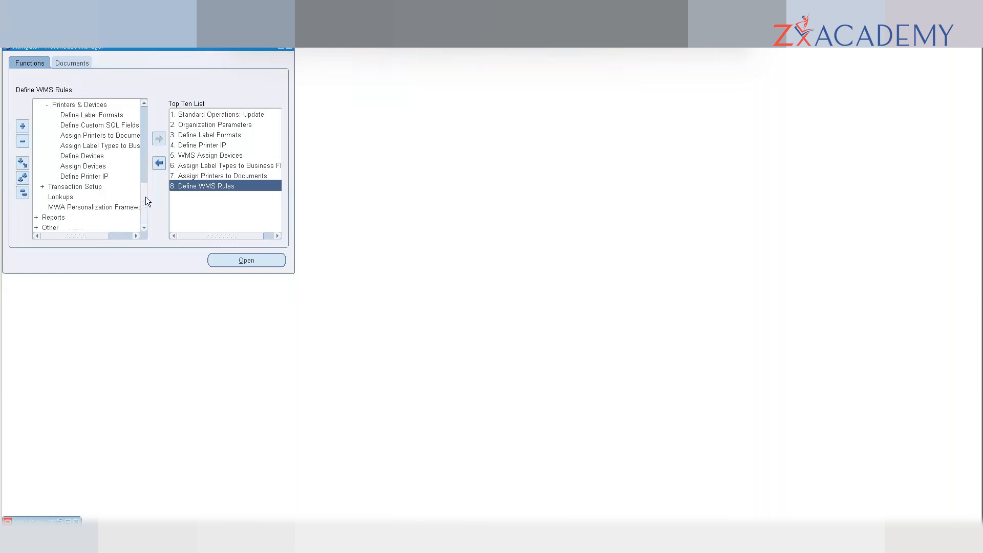
left_click_drag(144, 183, 146, 135)
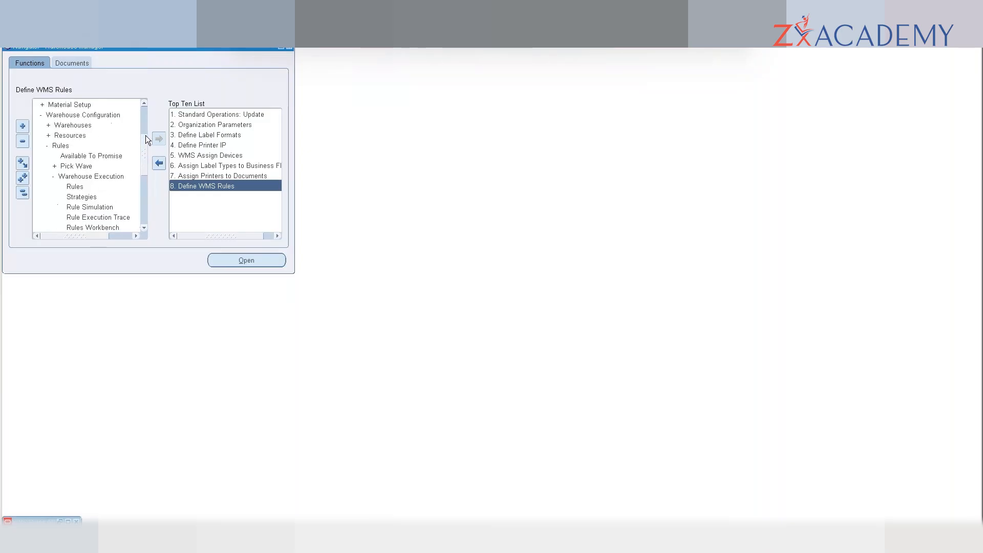
left_click(86, 126)
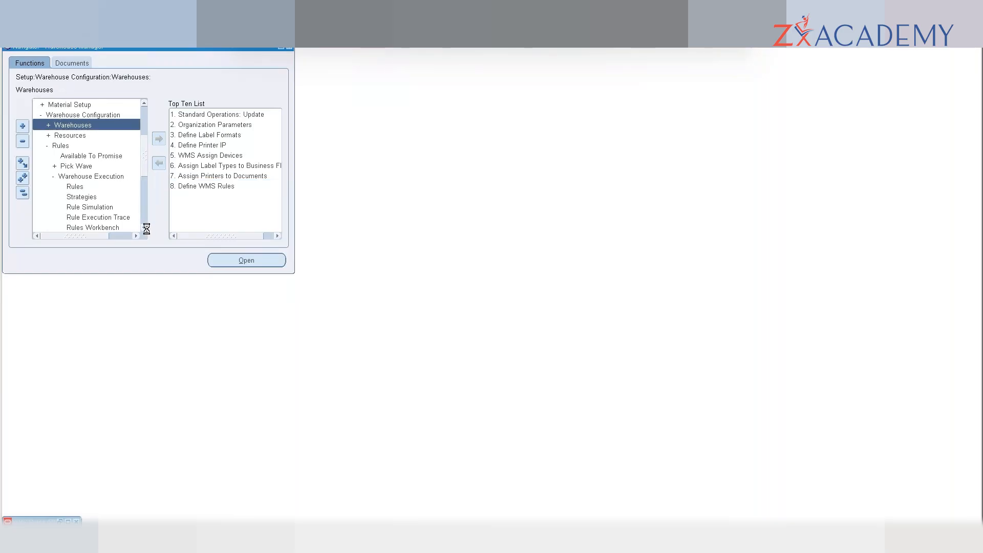
- Open the Stock Locators form from the Warehouses branch of the Navigator
scroll(146, 229, "down", 8)
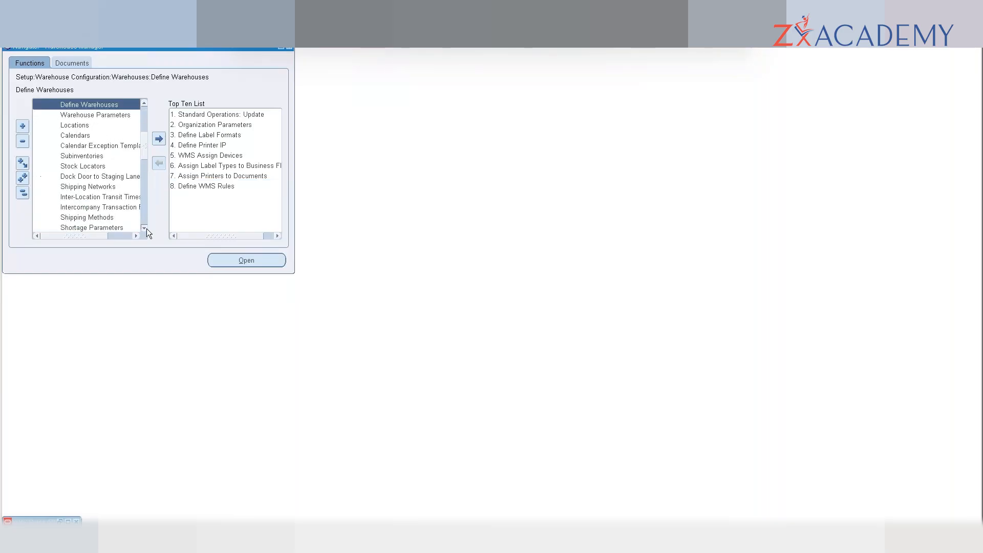
left_click(143, 102)
left_click(143, 102)
left_click(143, 102)
left_click(144, 102)
left_click(143, 102)
left_click(143, 102)
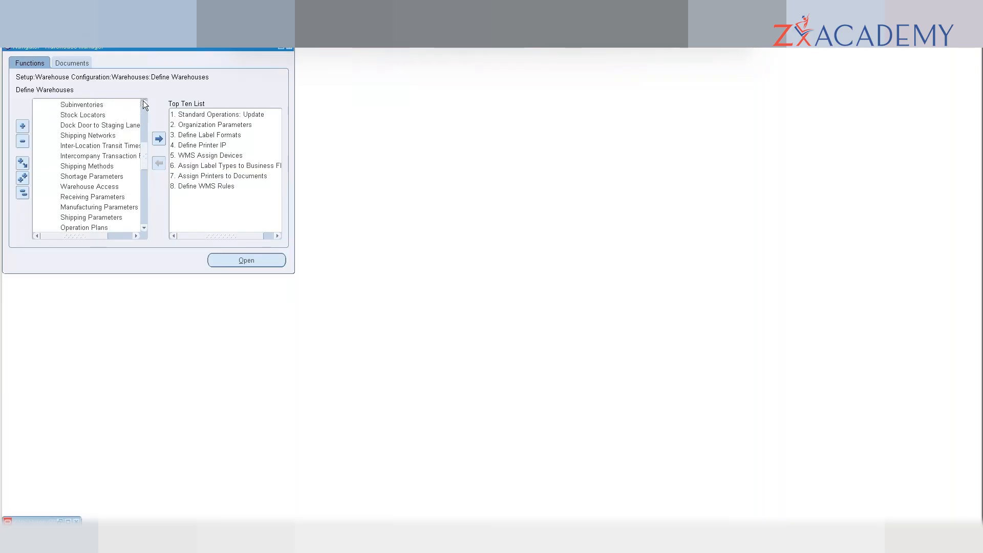
double_click(94, 116)
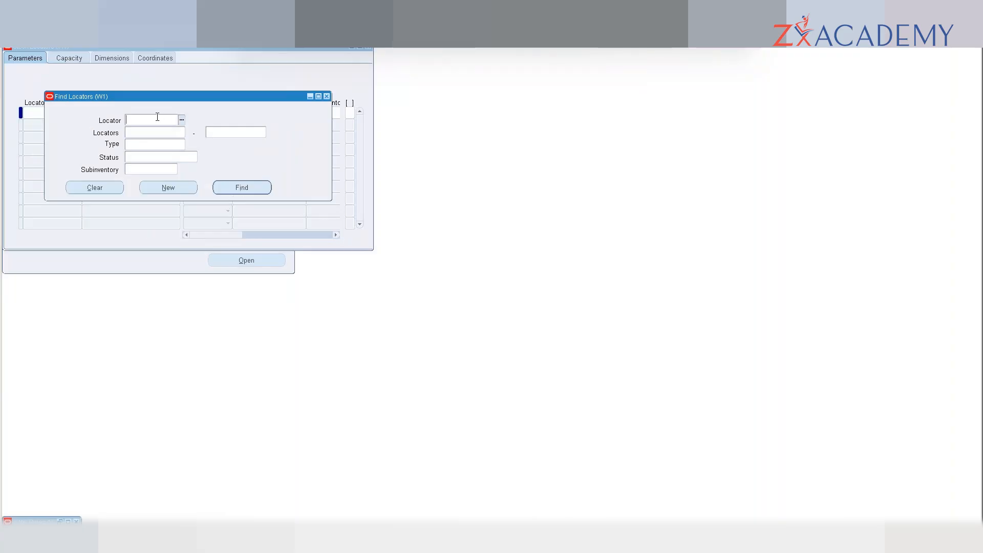
- Find the stock locator with row SB, rack 1 and bin 1 by searching for SB%
type("SB%")
key("Return")
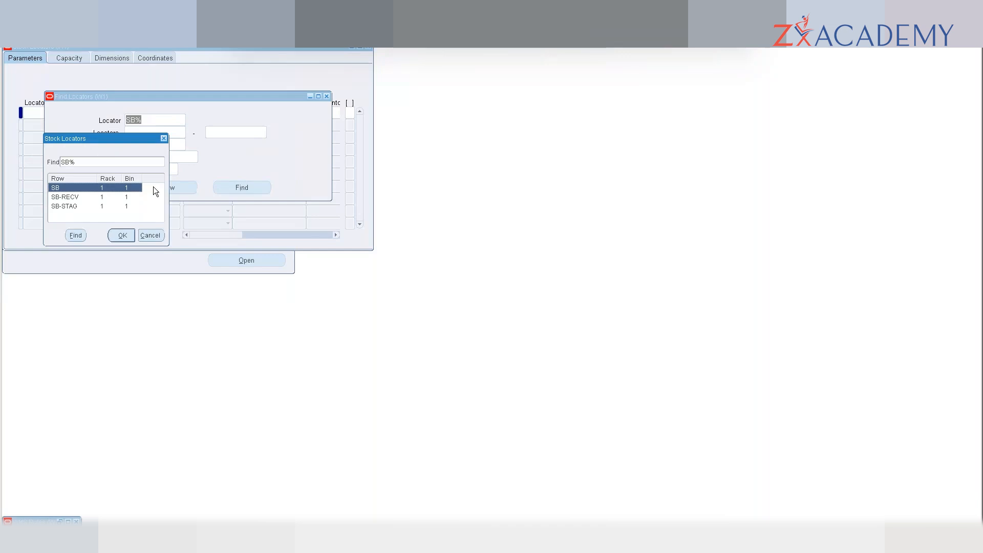
key("Return")
key("Return")
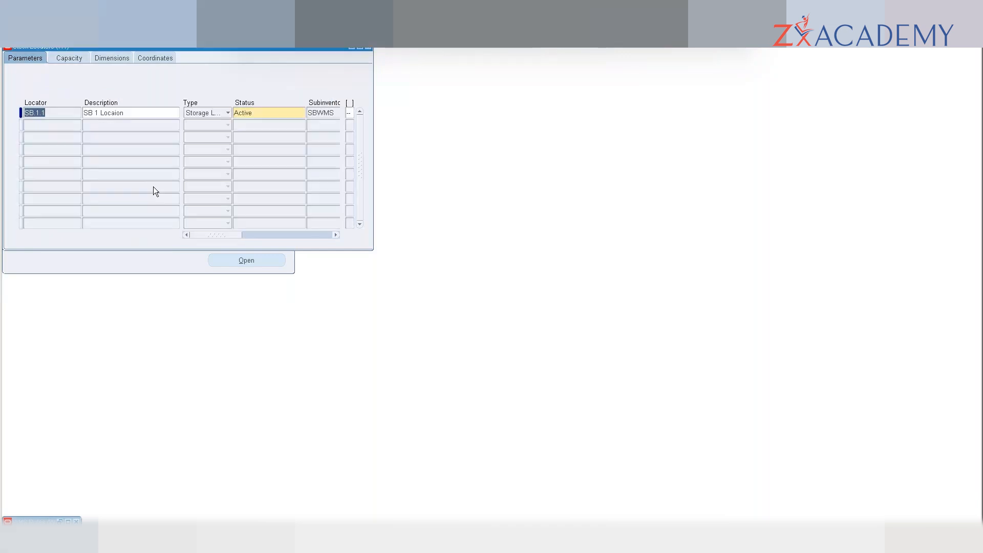
- Review the locator's capacity, coordinates and dimensions, and close the Stock Locators form
left_click(76, 58)
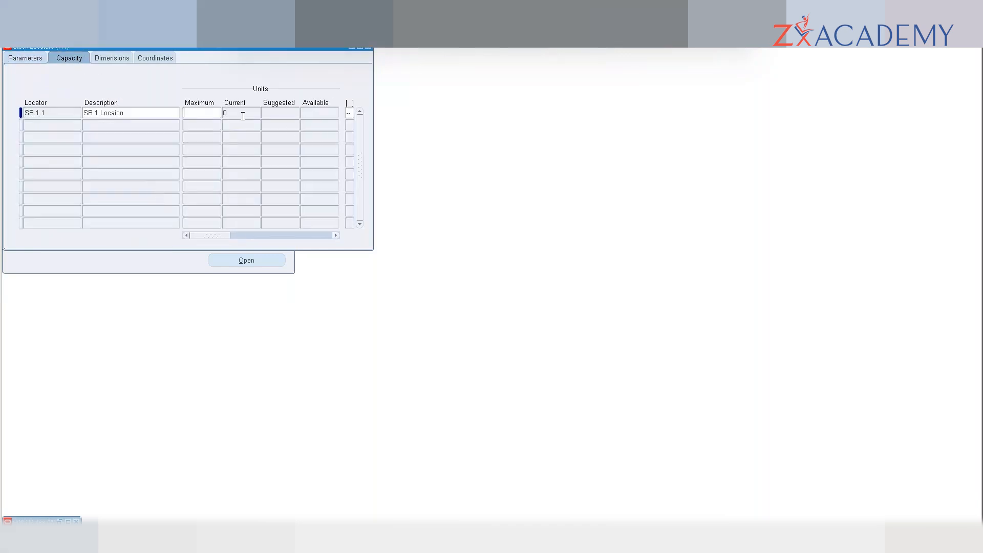
left_click(155, 58)
left_click(112, 58)
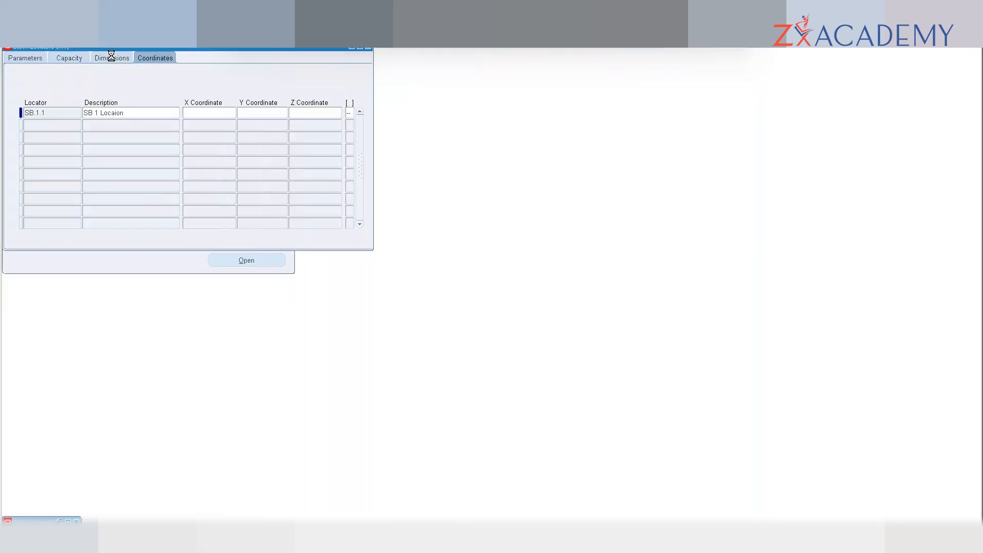
left_click(368, 48)
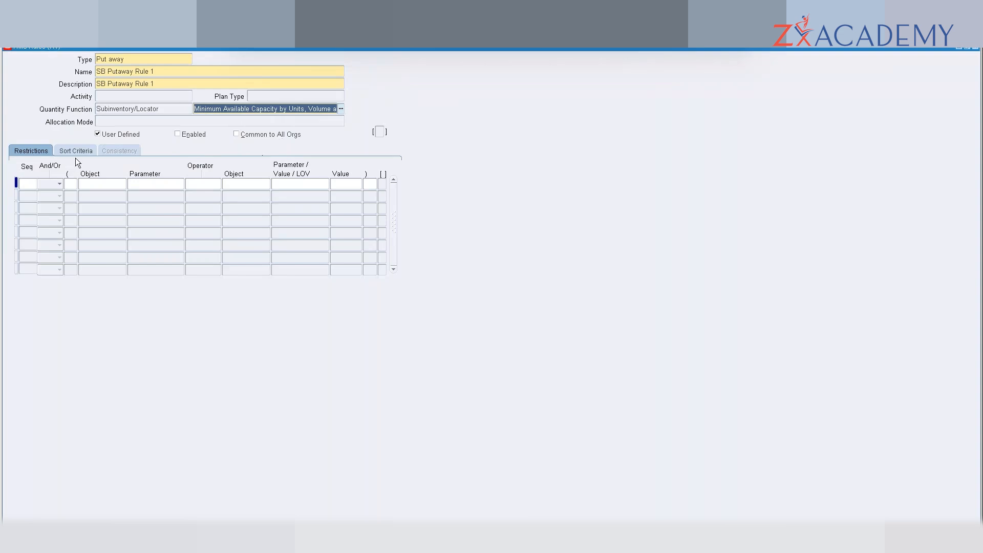
- Add restriction sequence 10 to the putaway rule with object Destination Subinventory and parameter Subinventory Name
left_click(27, 182)
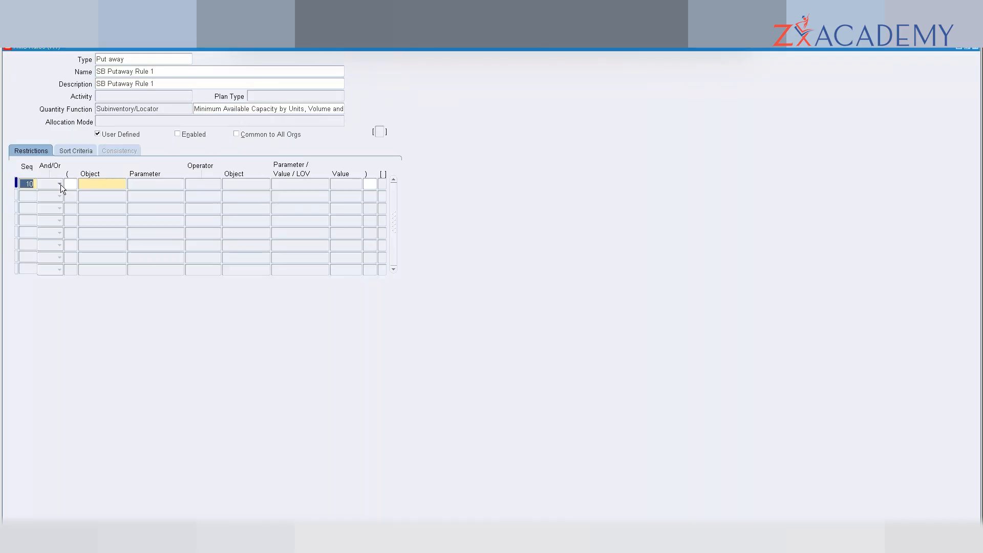
left_click(101, 185)
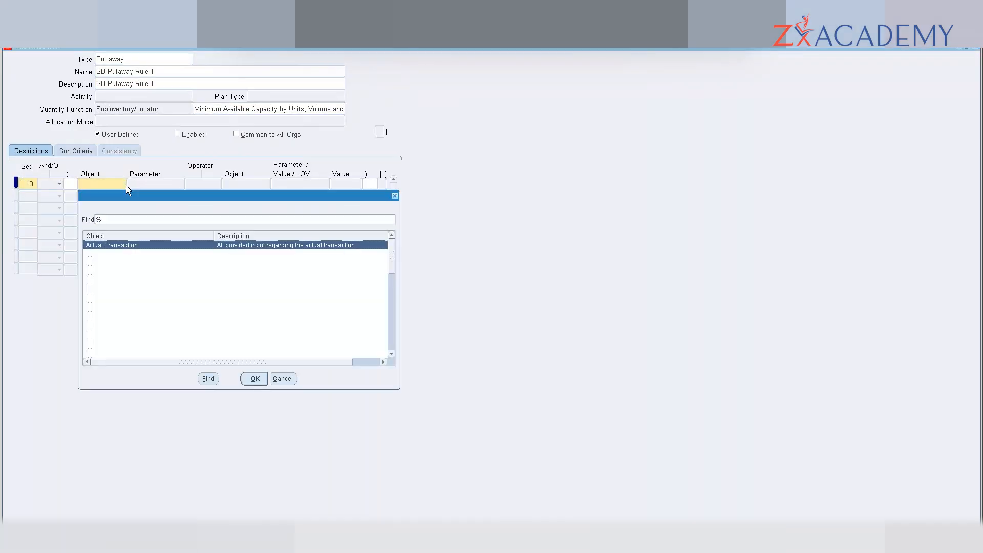
double_click(131, 293)
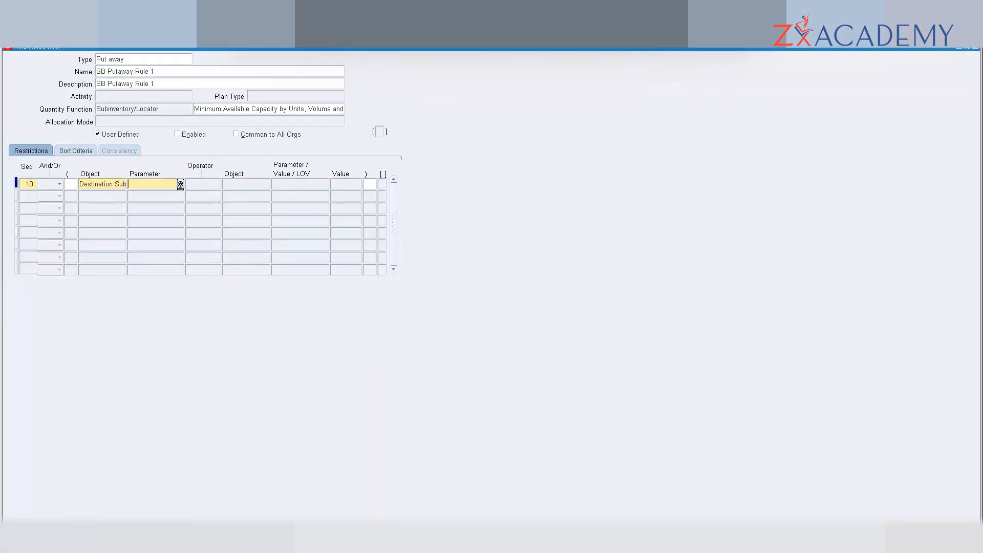
left_click(181, 183)
type("s%")
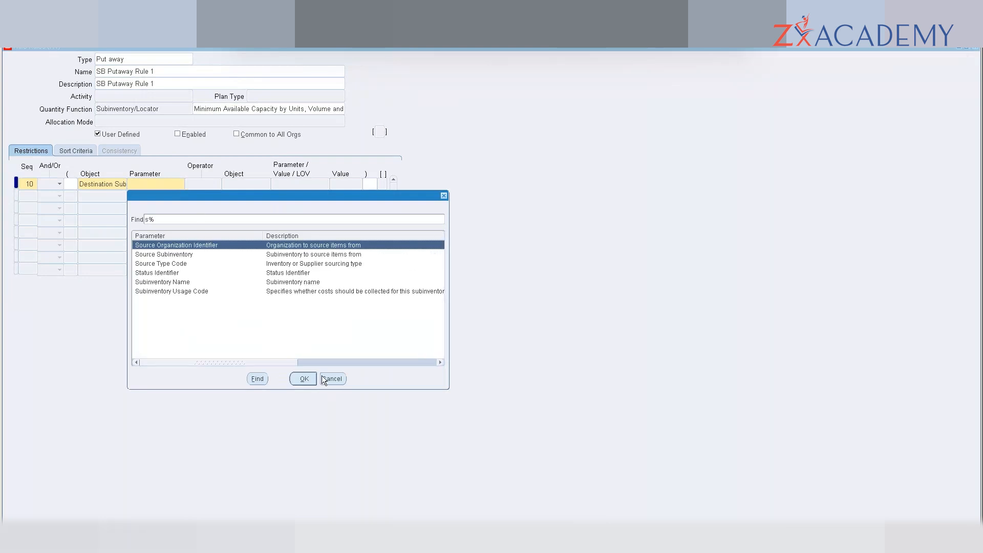
double_click(182, 280)
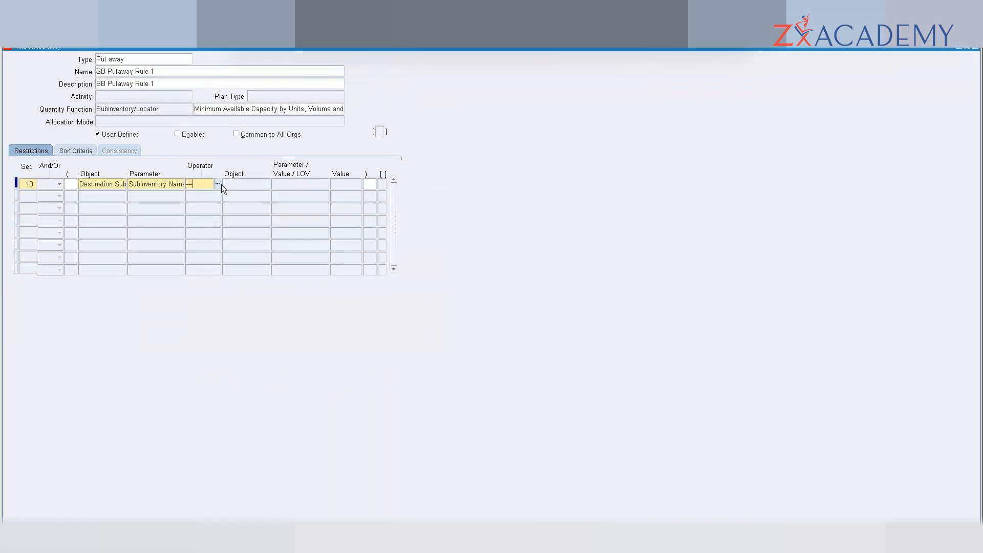
- Set the restriction's operator to = and its comparison object to Constant character
key("BackSpace")
key("BackSpace")
key("Tab")
type("c")
left_click(267, 186)
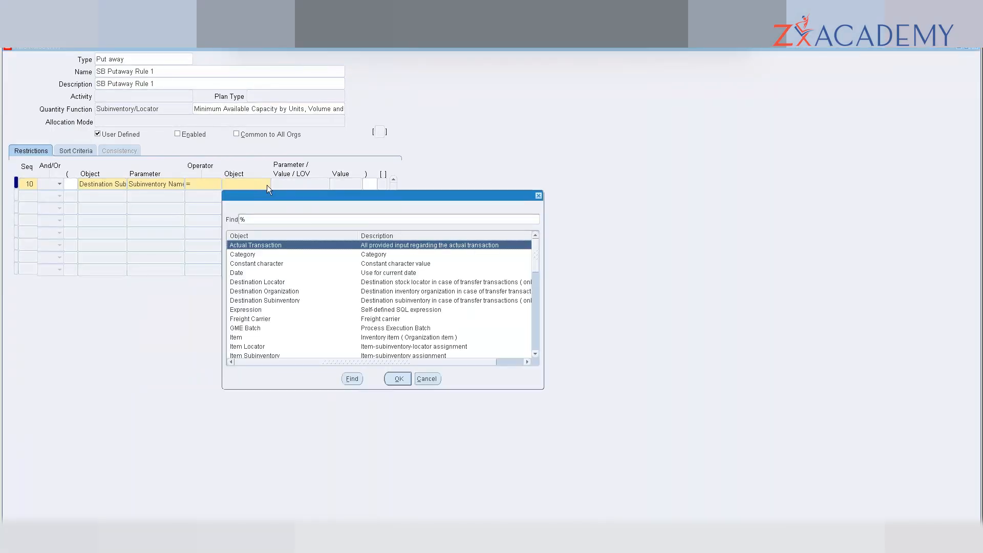
key("Down")
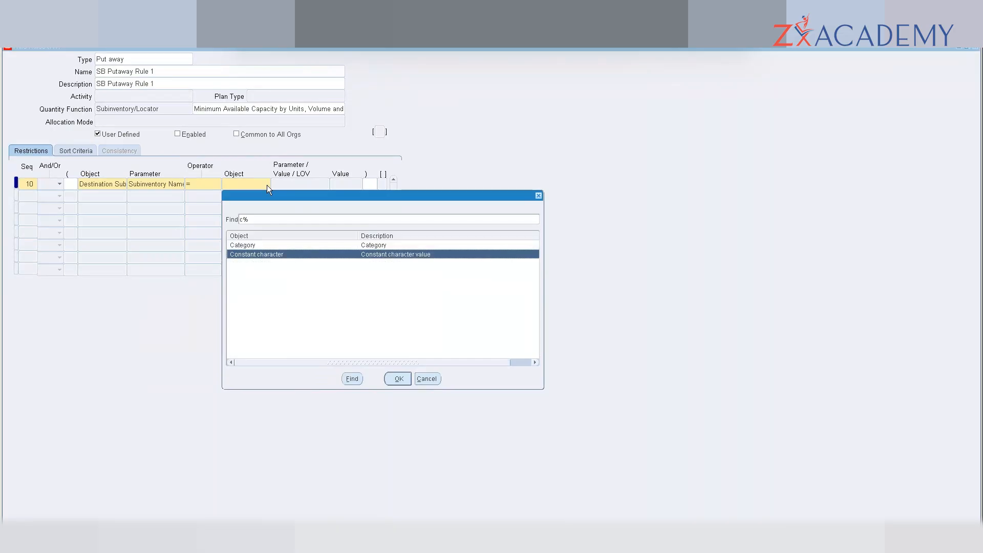
key("Return")
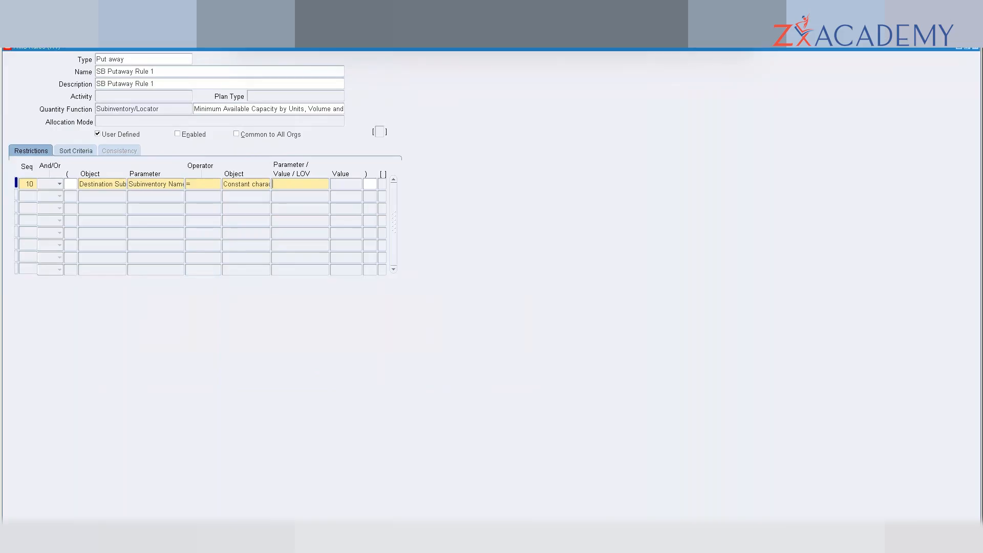
- Look up the SBWMS subinventory in the Subinventories form by searching for sb%
left_click(110, 39)
left_click(126, 70)
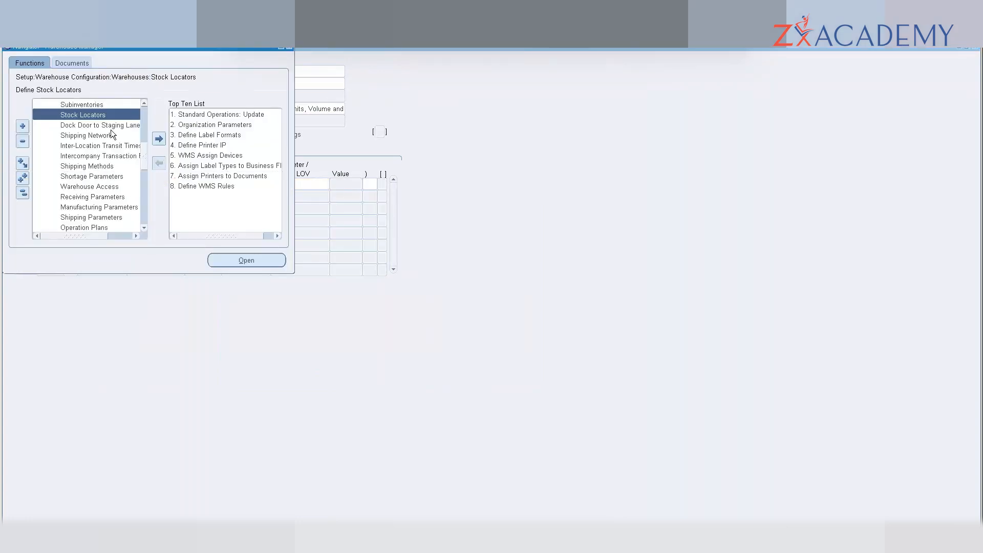
double_click(101, 105)
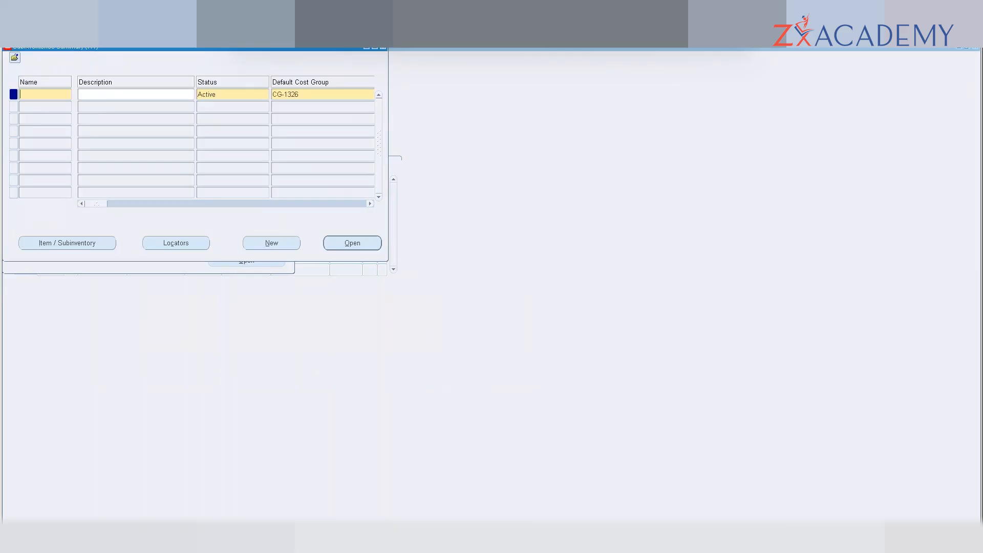
left_click(24, 33)
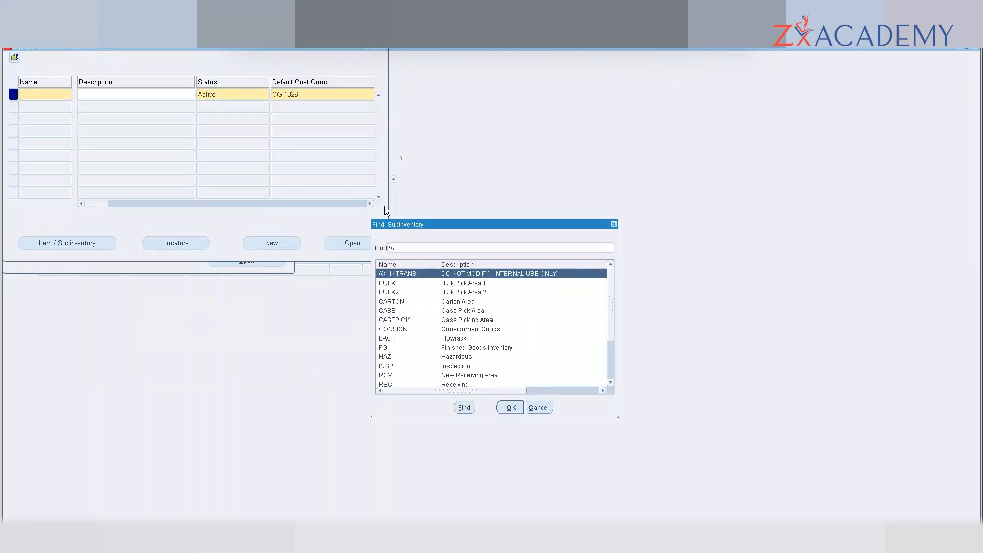
type("sb")
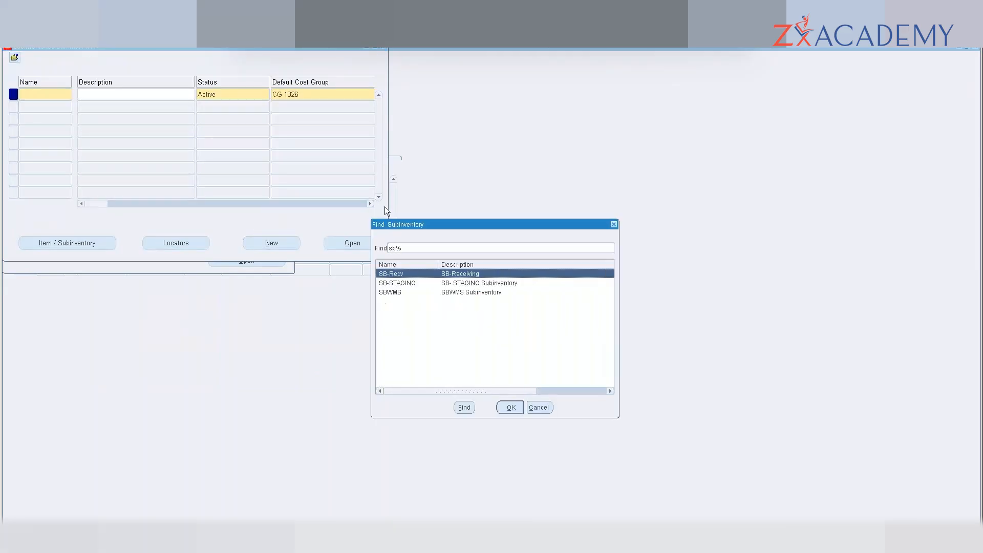
double_click(397, 291)
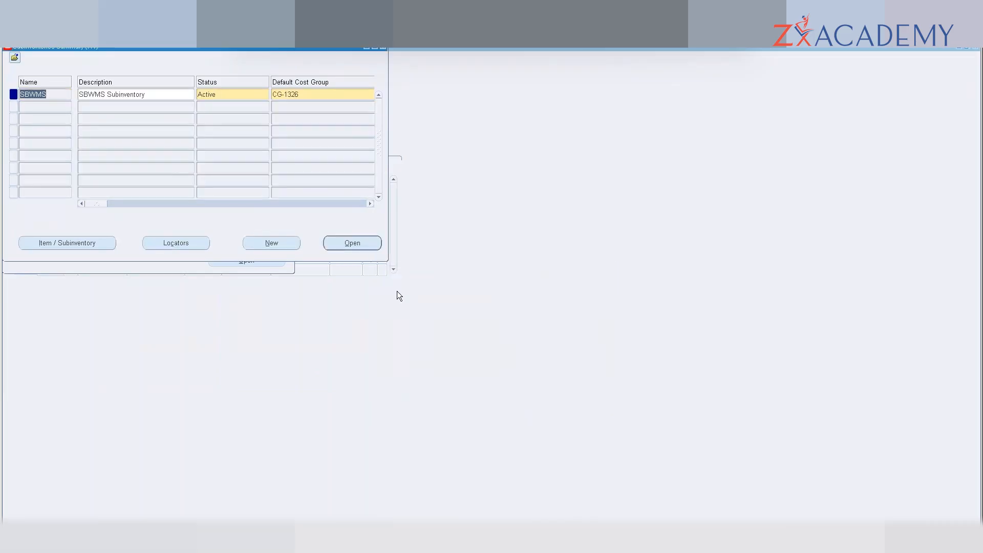
- Return to the WMS Rules form, set the restriction's comparison value to SBWMS and enable SB Putaway Rule 1
left_click(107, 22)
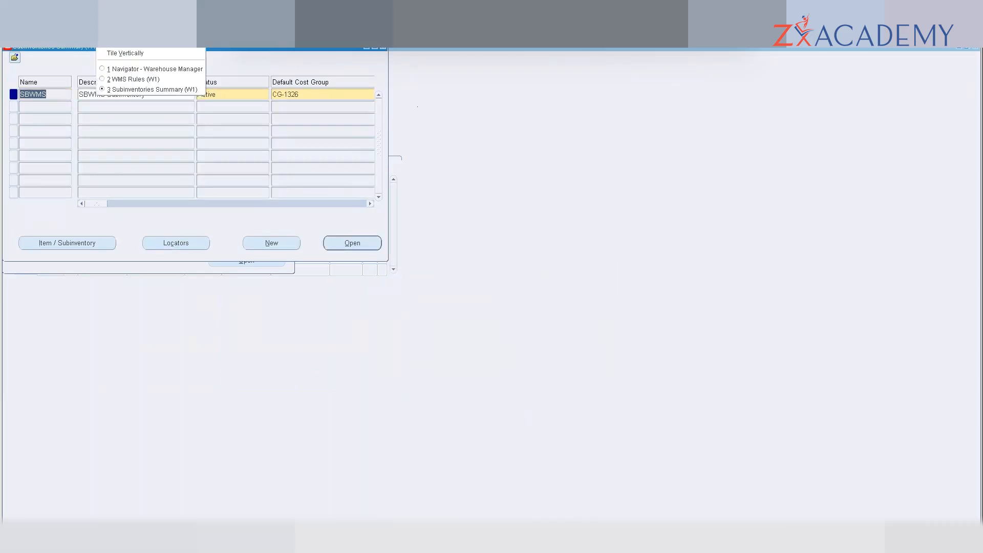
left_click(121, 78)
type("SBWMS")
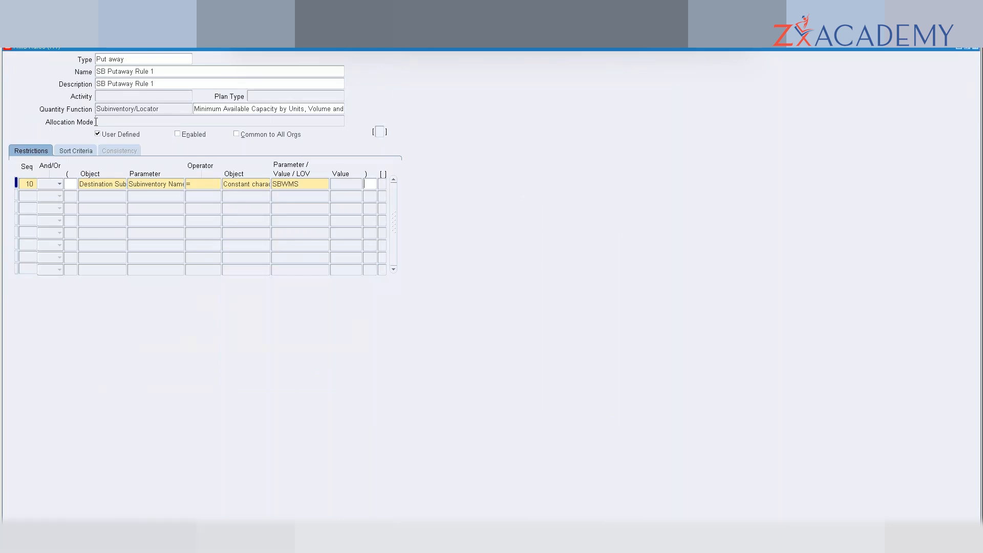
left_click(186, 135)
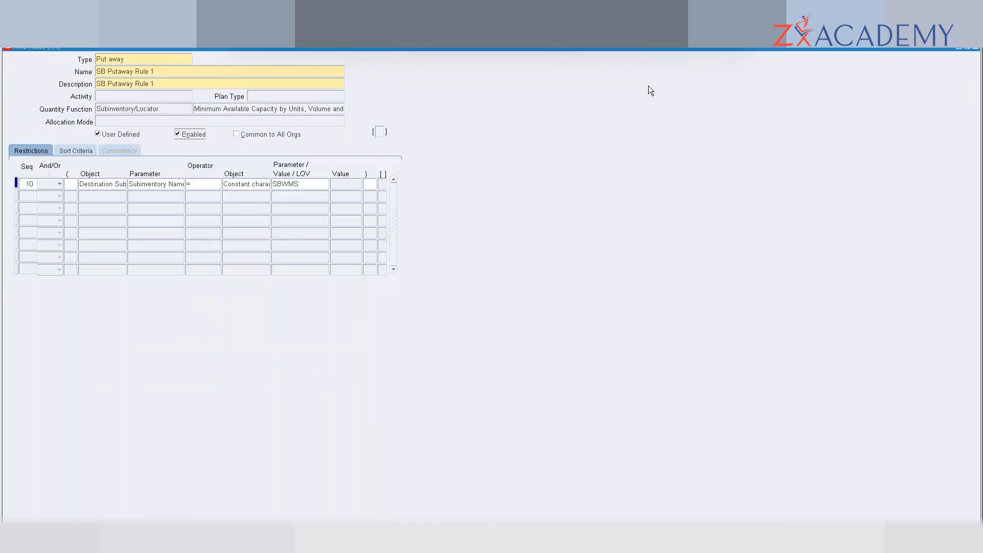
- Start a new WMS rule of type Put away
left_click(135, 61)
key("Down")
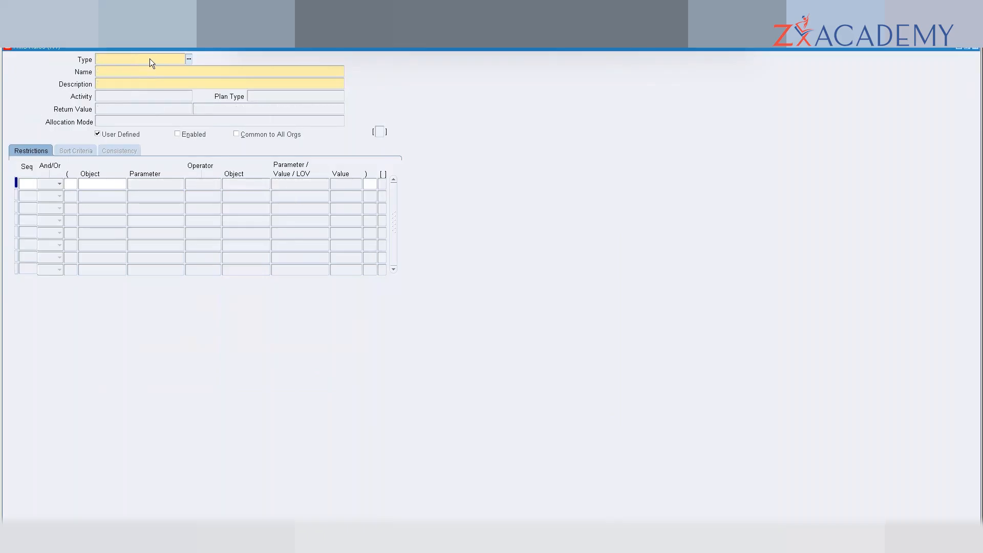
type("Pu")
key("Tab")
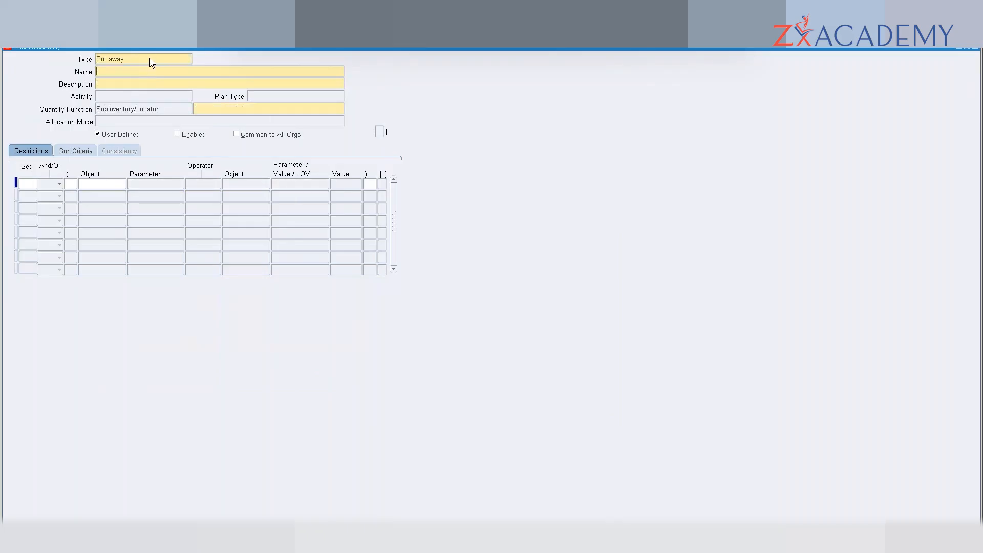
- Name the new putaway rule SB PUTAWAY RULE 0
type("SB")
type(" W")
key("BackSpace")
key("BackSpace")
key("BackSpace")
key("BackSpace")
key("BackSpace")
key("BackSpace")
key("BackSpace")
key("BackSpace")
type("SB PUTAWAY RULE 0")
- Copy the rule name into the description and set the quantity function to Minimum Available Capacity by Units, Volume and Weight
left_click_drag(174, 74, 49, 78)
key("ctrl+c")
left_click(134, 88)
key("ctrl+v")
left_click(288, 207)
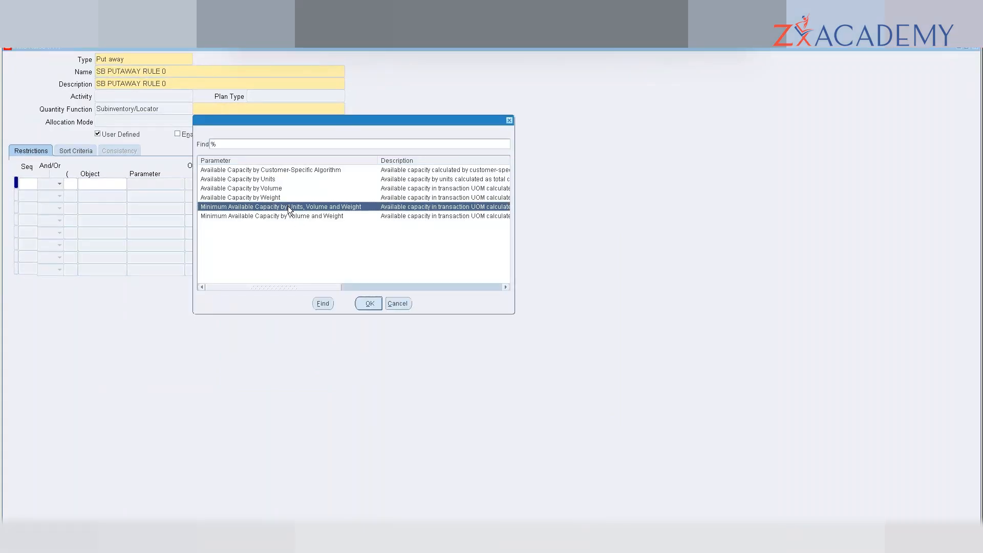
double_click(288, 206)
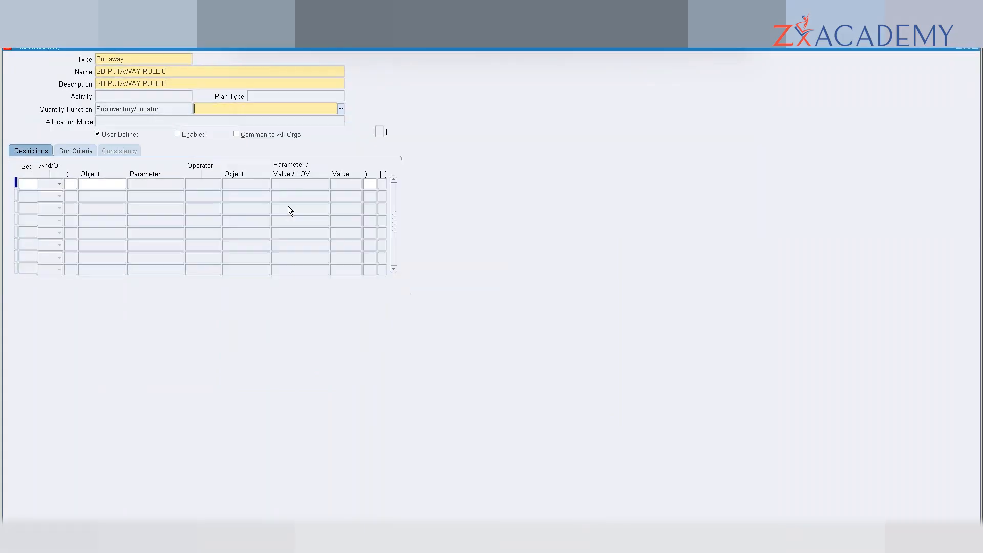
- Add restriction sequence 10 to SB PUTAWAY RULE 0 with Destination Subinventory as its object
left_click(30, 186)
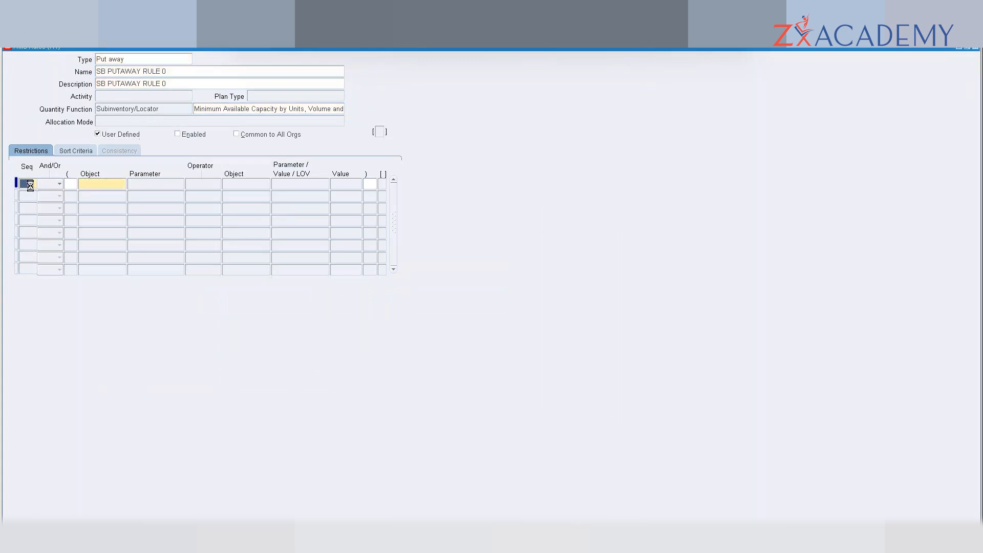
left_click(105, 185)
left_click(125, 184)
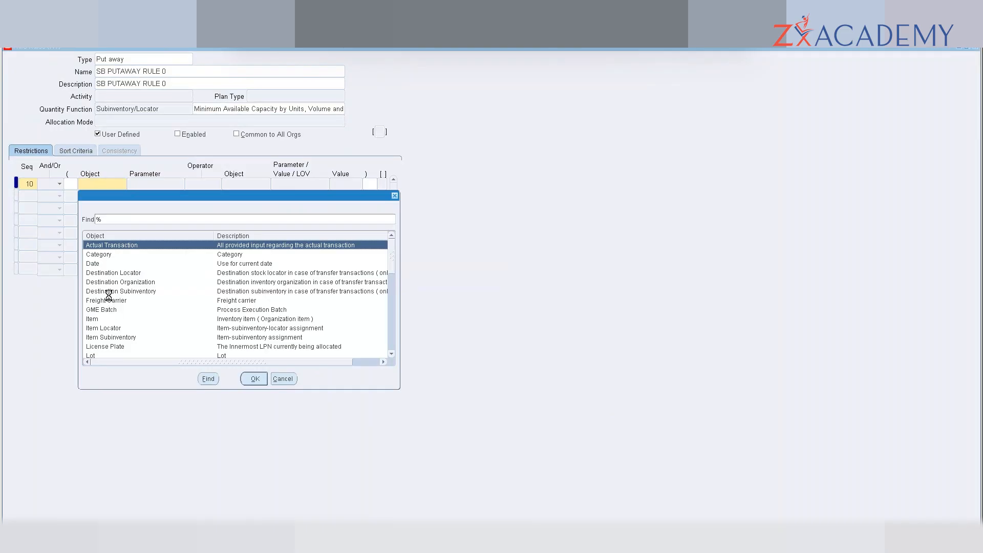
type("d")
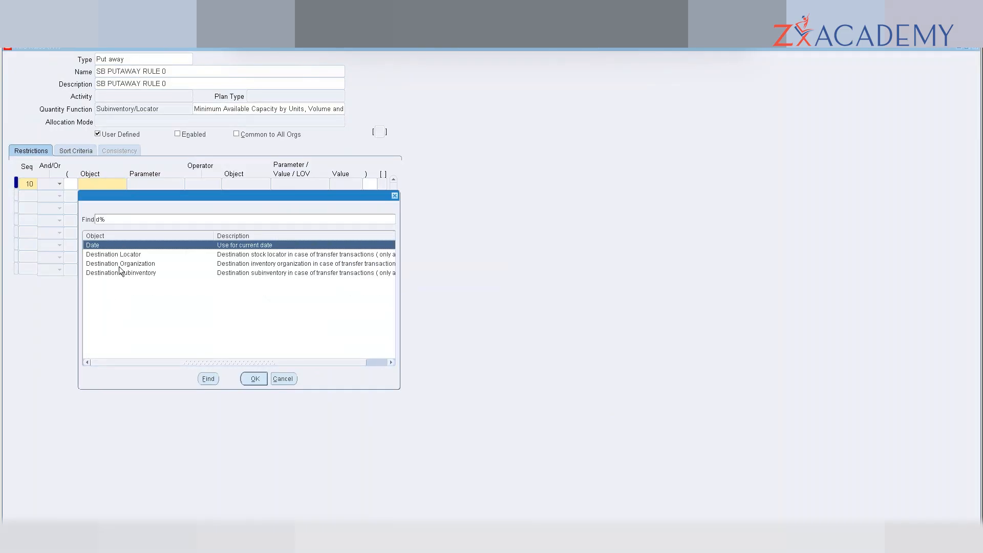
double_click(120, 272)
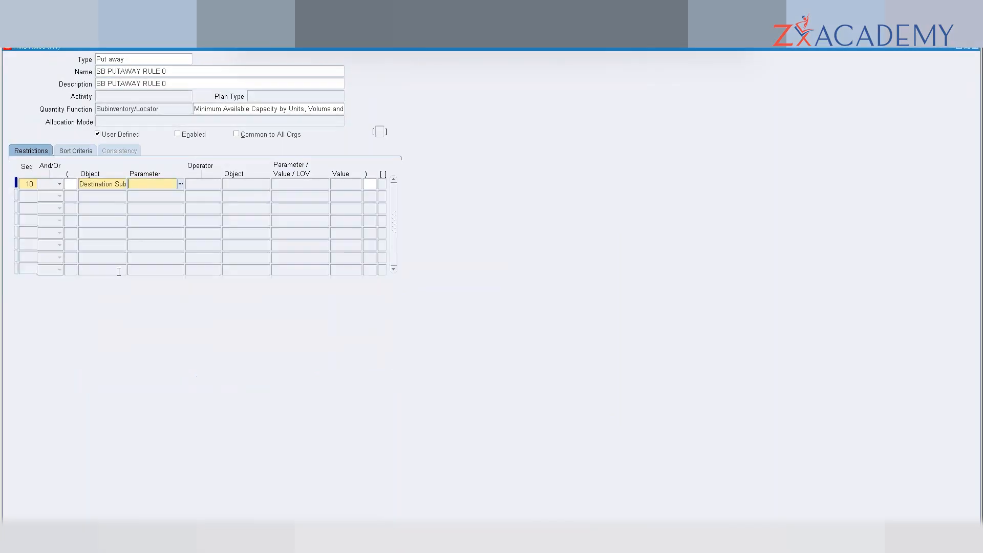
- Set the restriction's parameter to Subinventory Name and its operator to =
left_click(181, 183)
type("s%")
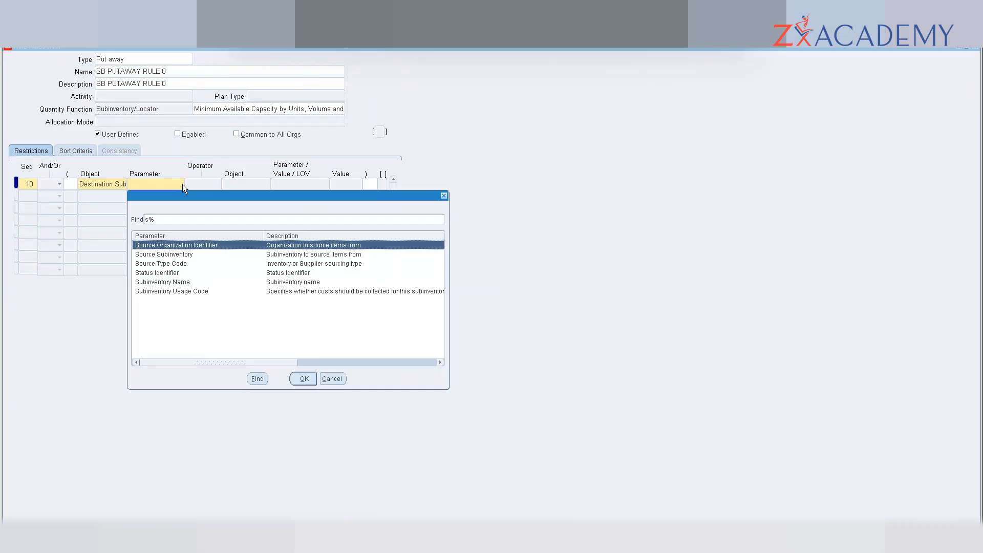
key("Down")
key("Down")
key("Down")
key("Down")
key("Return")
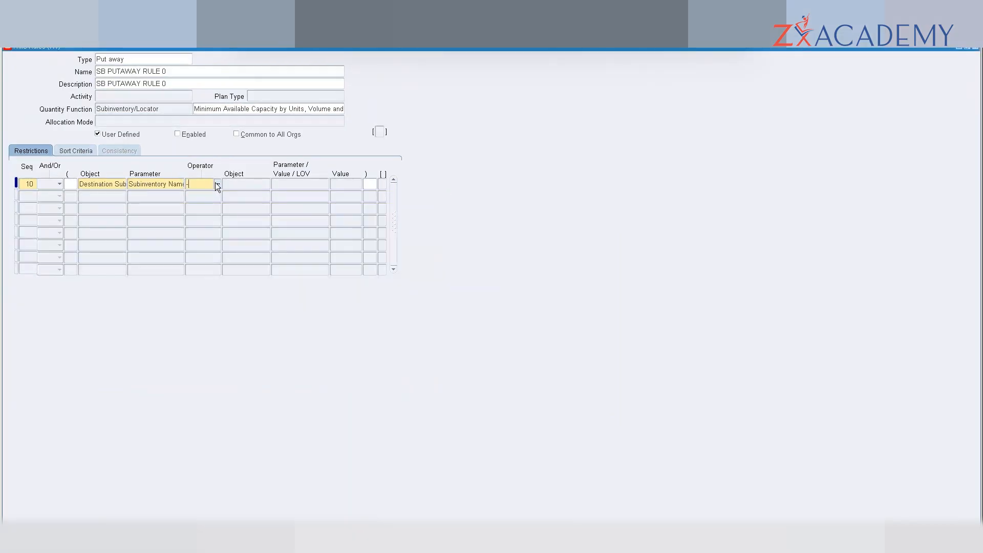
type("=")
key("Tab")
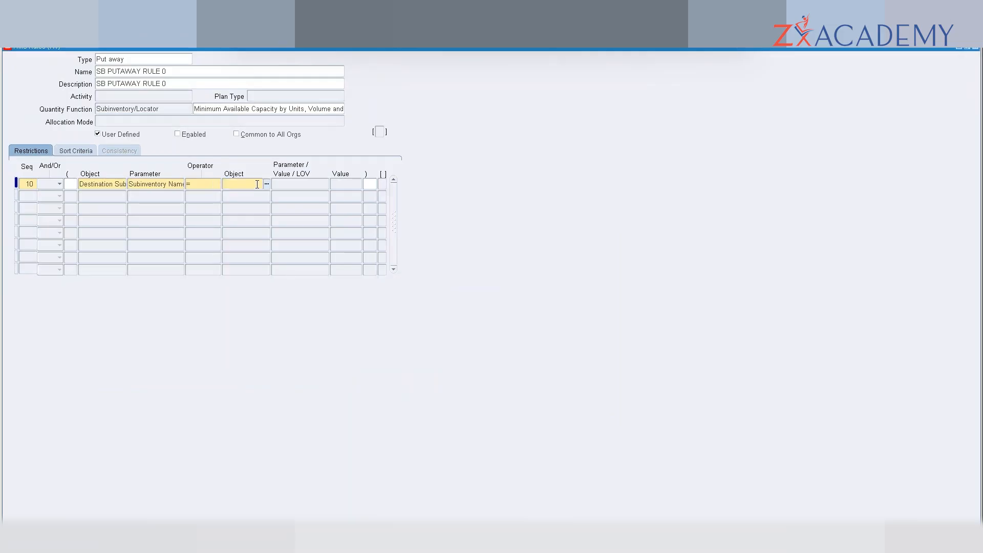
type("con")
type("ex")
key("Tab")
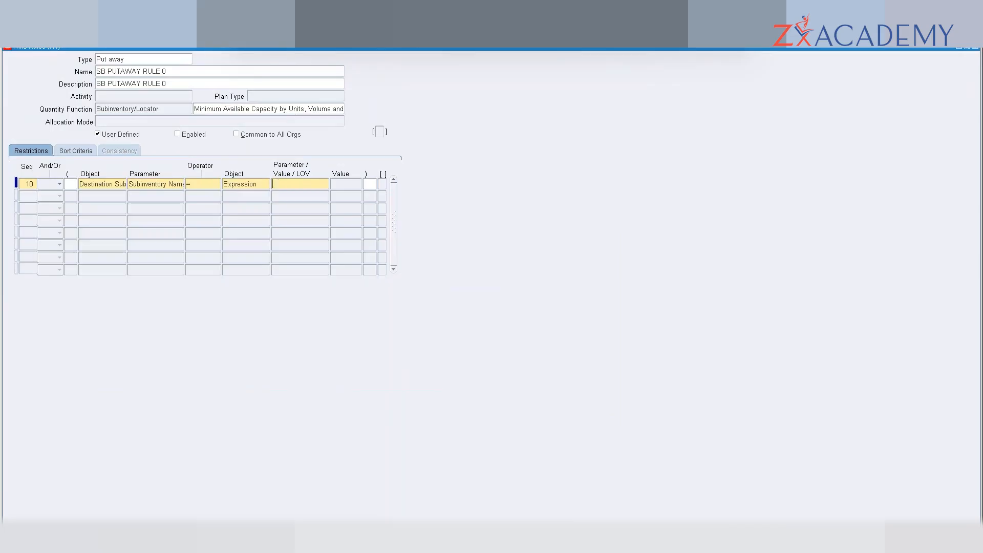
key("ctrl+e")
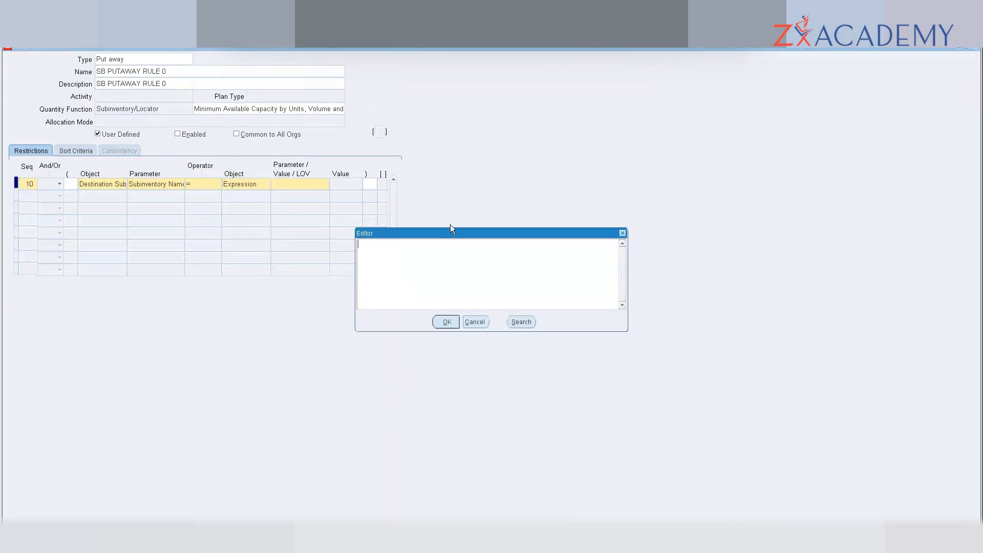
left_click(521, 322)
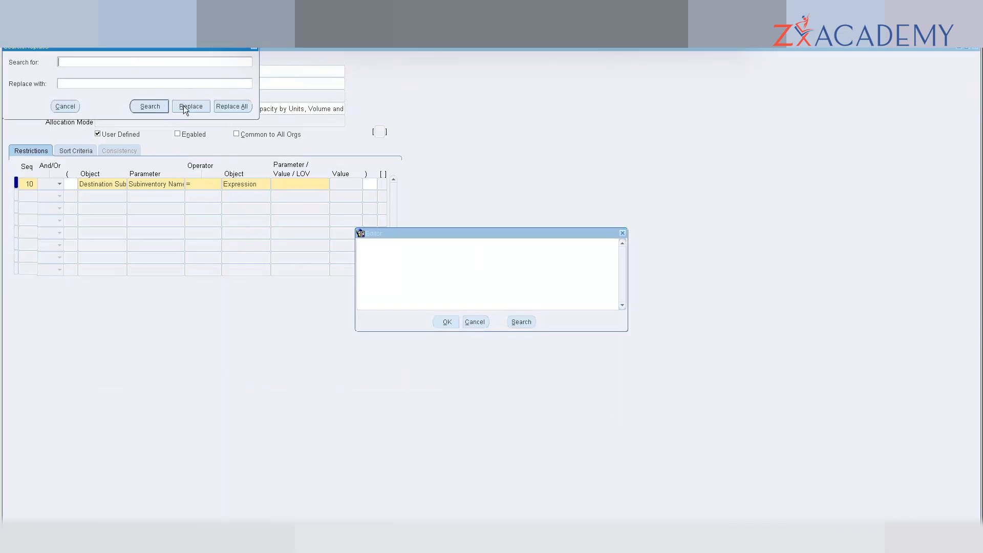
left_click(66, 105)
left_click(474, 322)
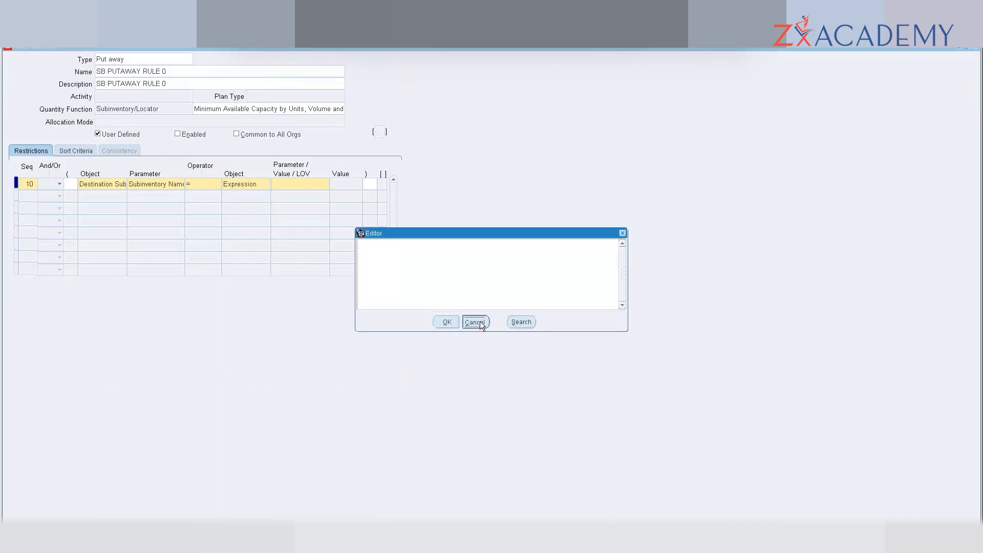
- Set the restriction's comparison object to Constant character and its value to SMWMS1
left_click(256, 183)
key("BackSpace")
type("xon")
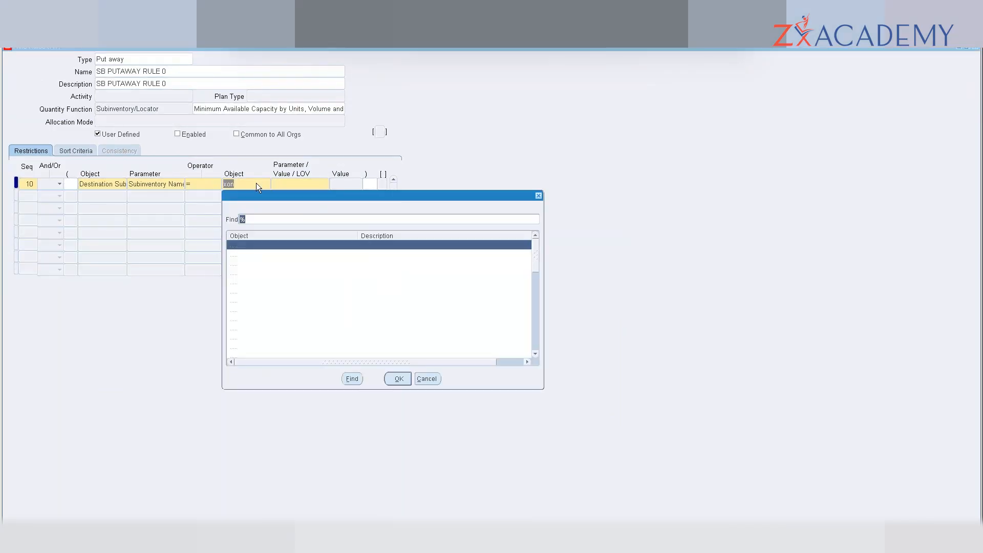
type("c")
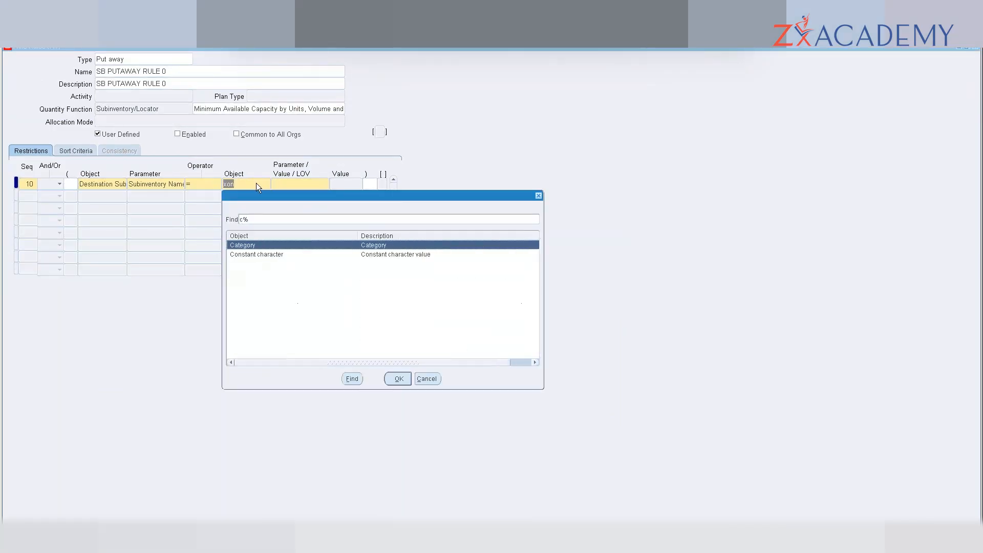
key("Down")
key("Return")
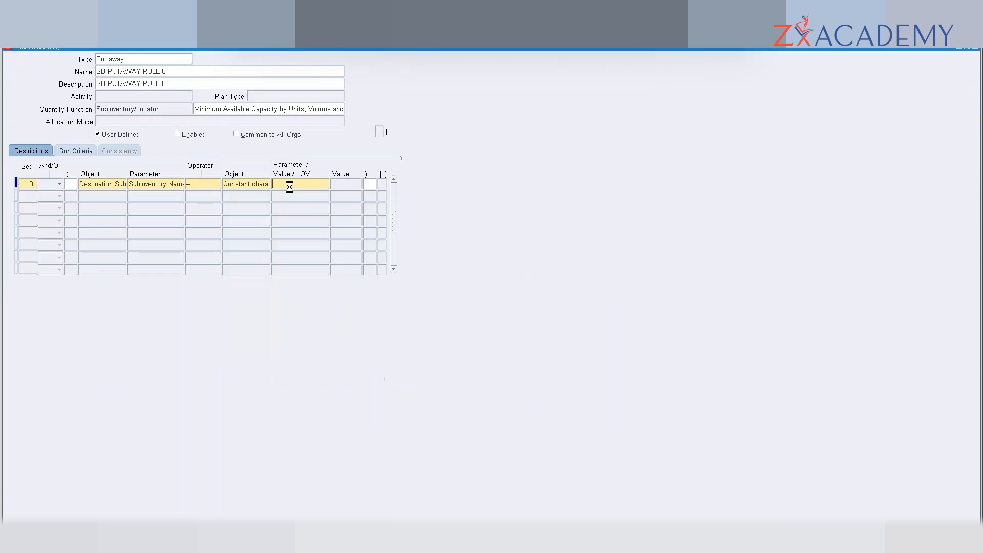
type("SMWMS1")
- Enable SB PUTAWAY RULE 0 and close the WMS Rules and Subinventories Summary forms
left_click(179, 134)
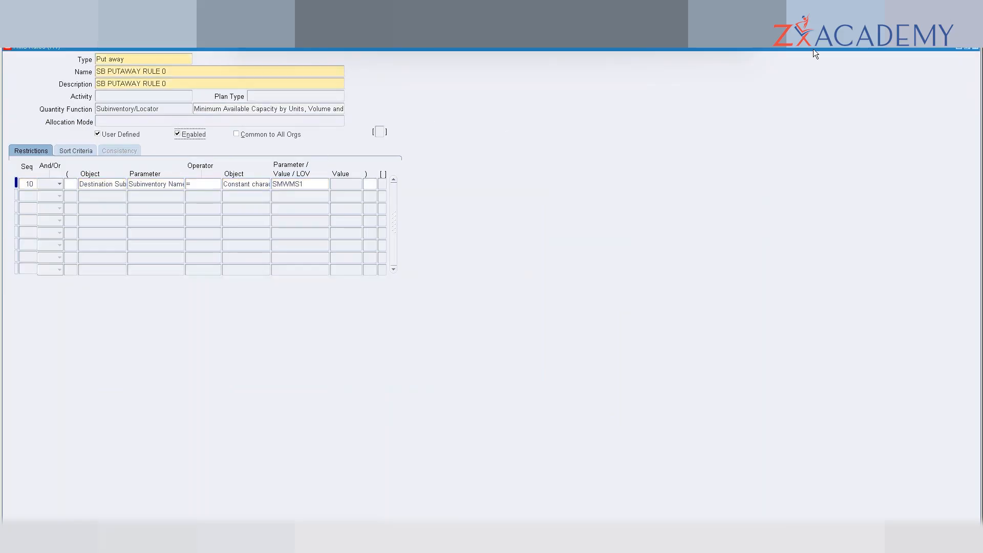
left_click(977, 49)
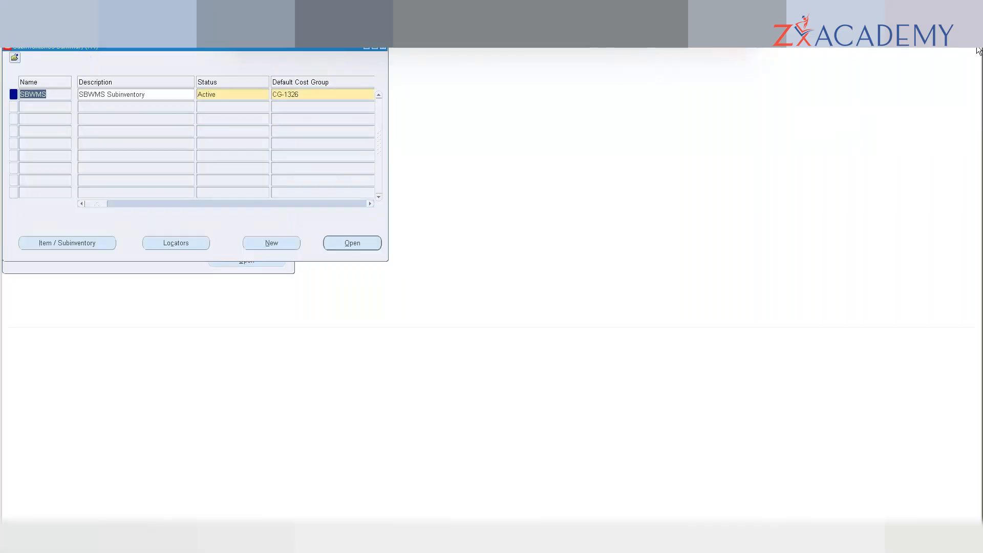
left_click(383, 47)
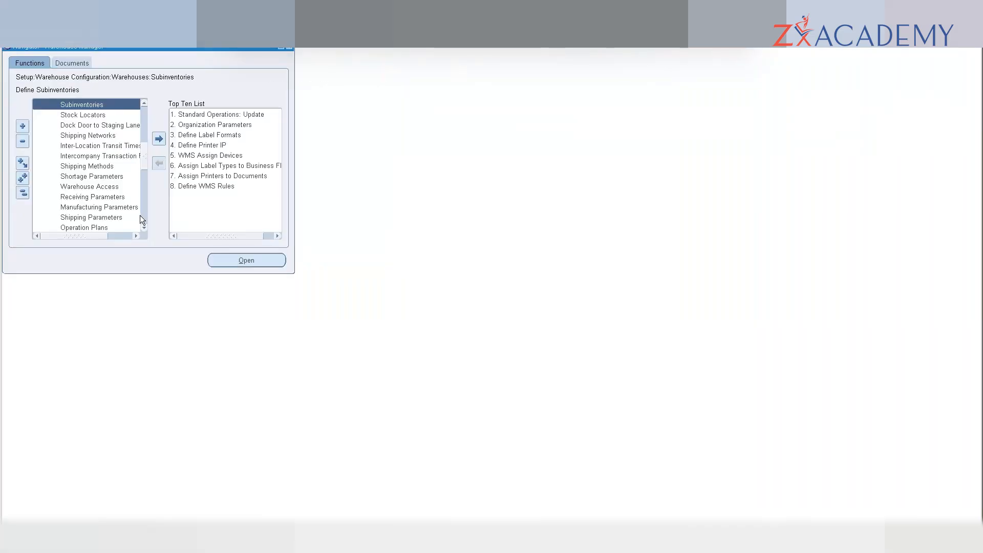
- Add the Strategies function under Warehouse Execution to the navigator's Top Ten List
scroll(146, 218, "down", 5)
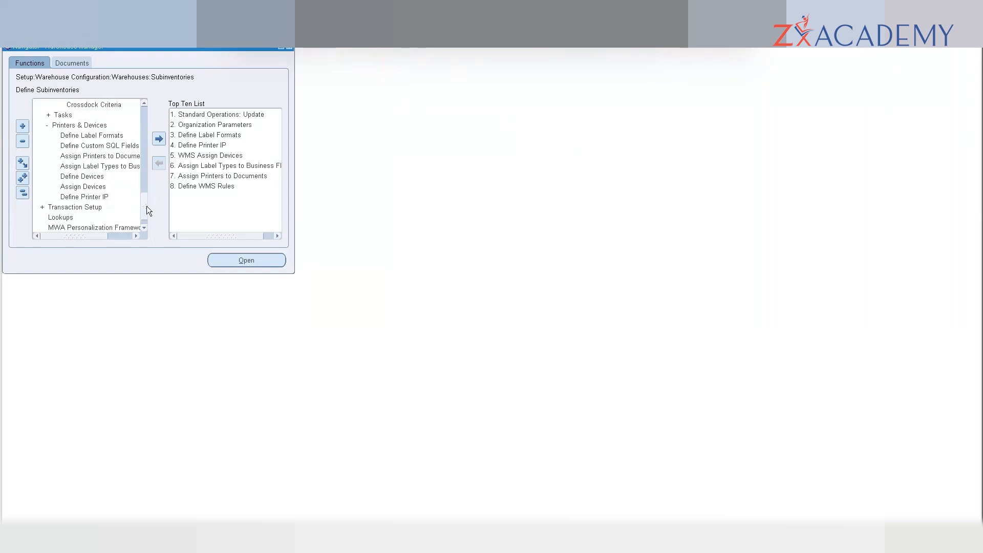
scroll(145, 192, "up", 3)
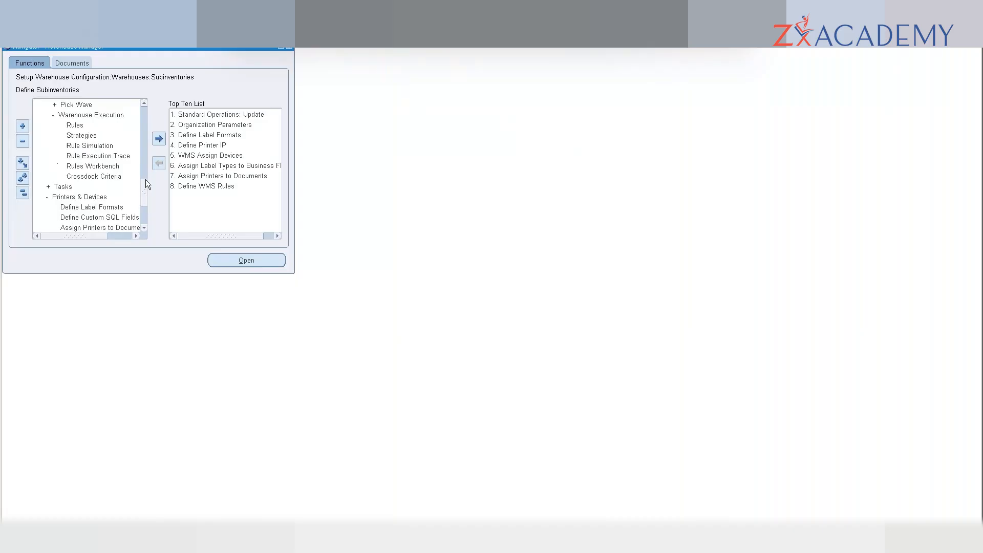
left_click(80, 142)
left_click(80, 137)
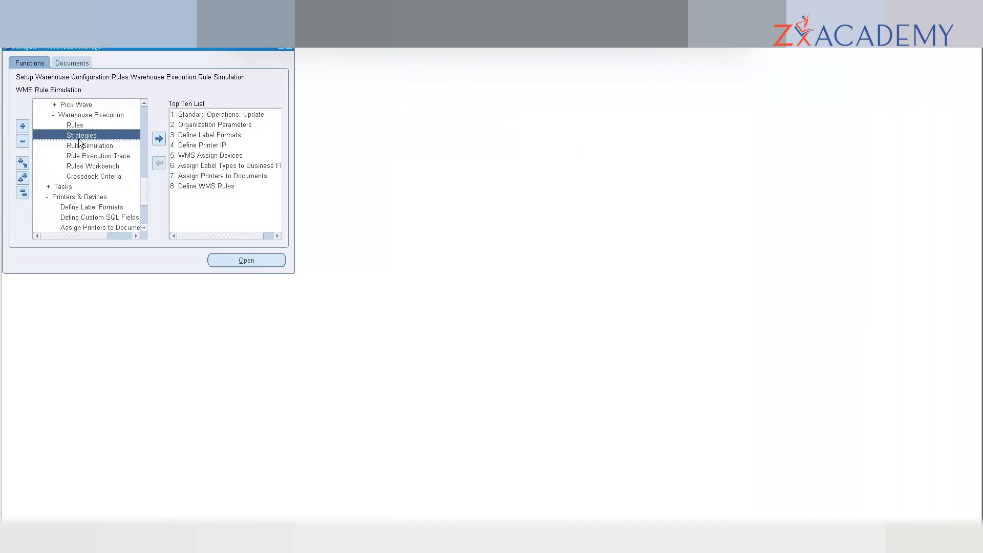
left_click(159, 138)
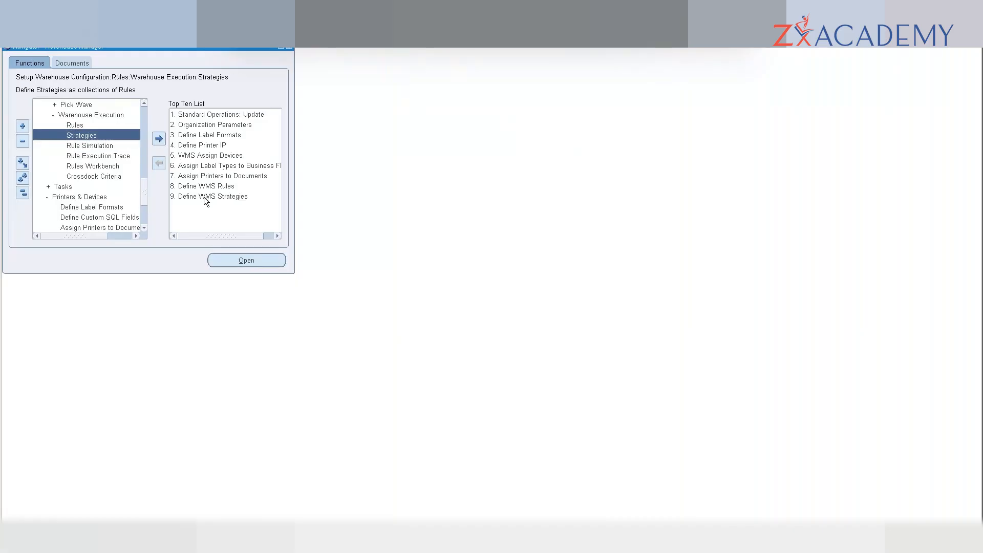
- Open Define WMS Strategies from the Top Ten List and set the new strategy's type to Put away
double_click(204, 197)
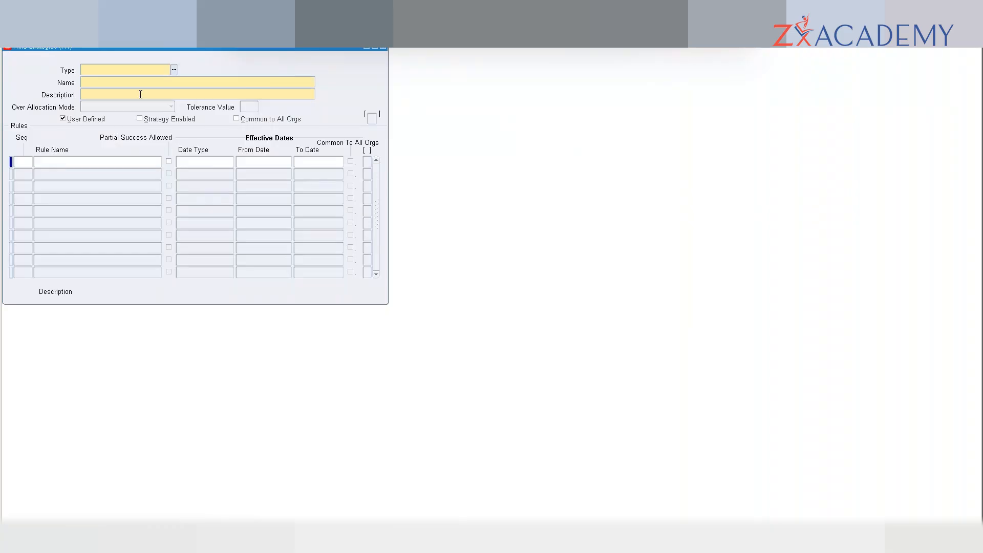
left_click(175, 71)
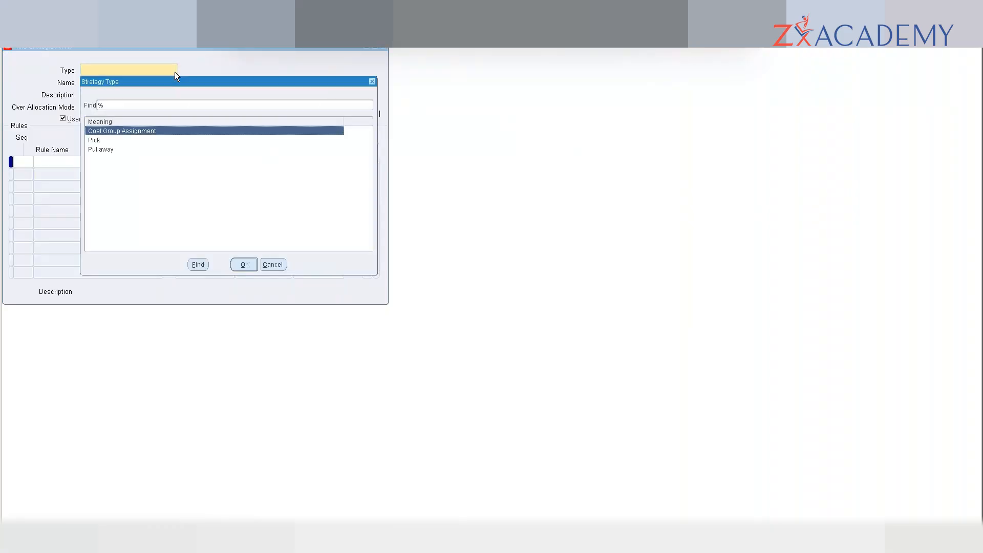
key("Down")
key("Down")
key("Return")
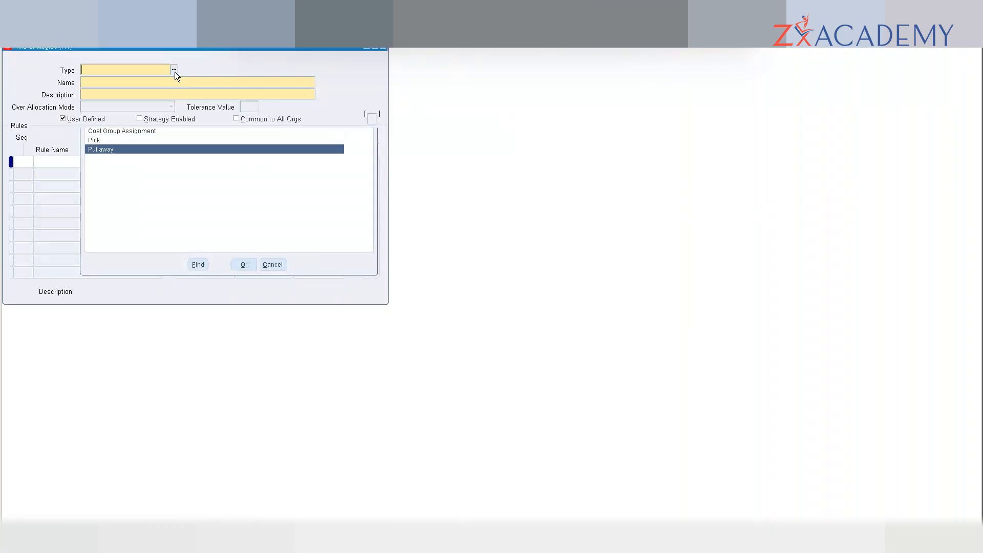
- Enter SB Putaway Strategy as both the name and the description of the strategy
type("SB")
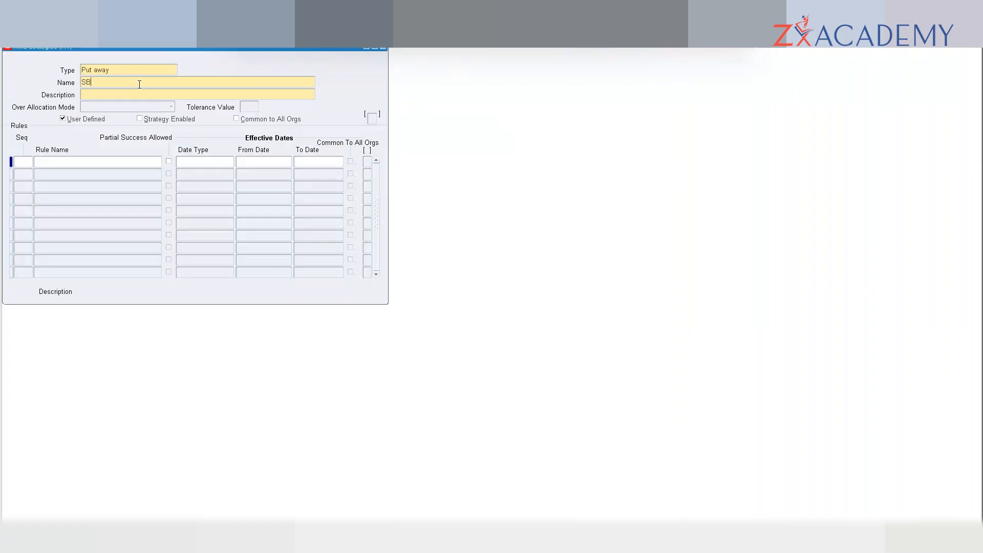
type(" Pur")
type("away ")
type("Star")
key("BackSpace")
type("rategy")
left_click_drag(159, 77, 52, 78)
key("ctrl+c")
left_click(132, 94)
key("ctrl+v")
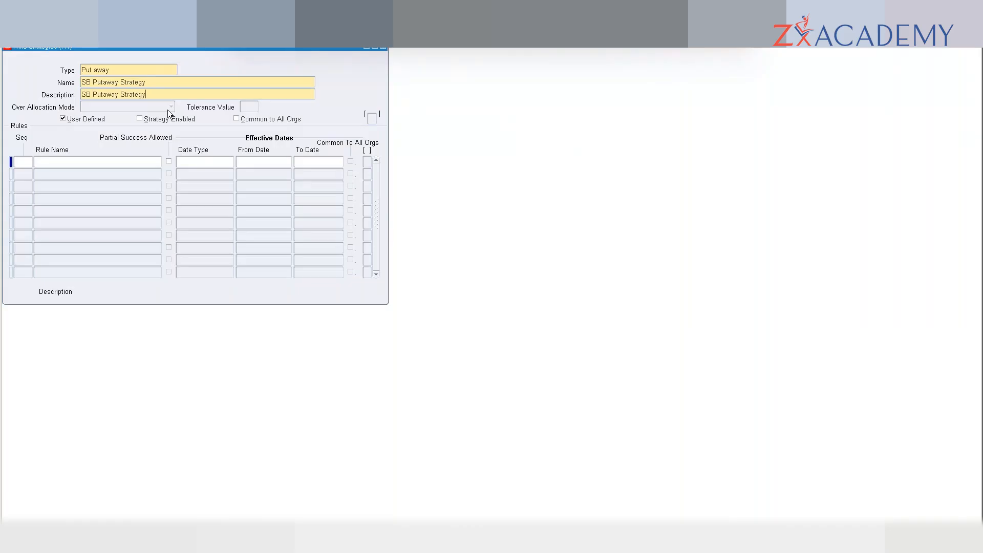
key("Tab")
- Fill the strategy's first rule line with sequence 0 and SB Putaway Rule 1
left_click(53, 164)
left_click(26, 164)
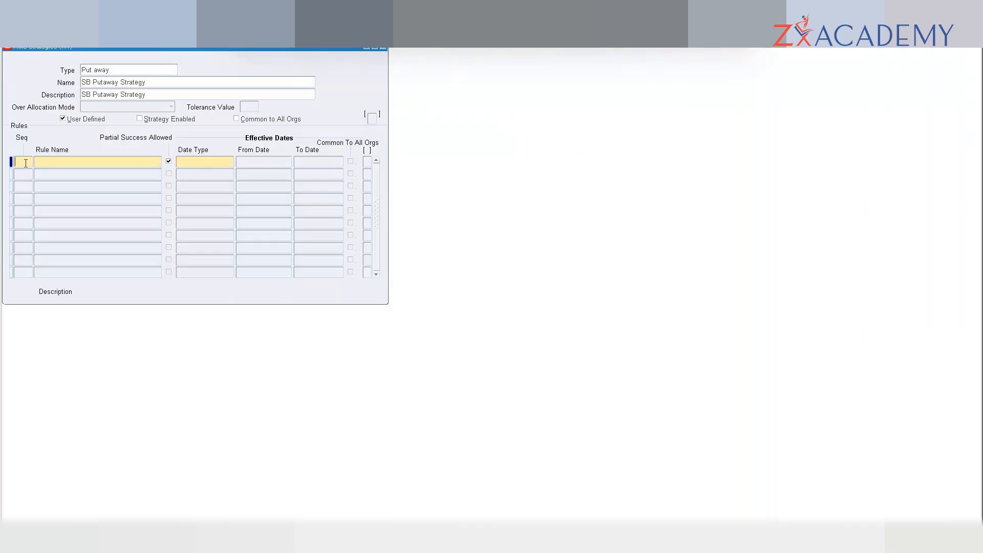
type("0")
key("Tab")
type("SB")
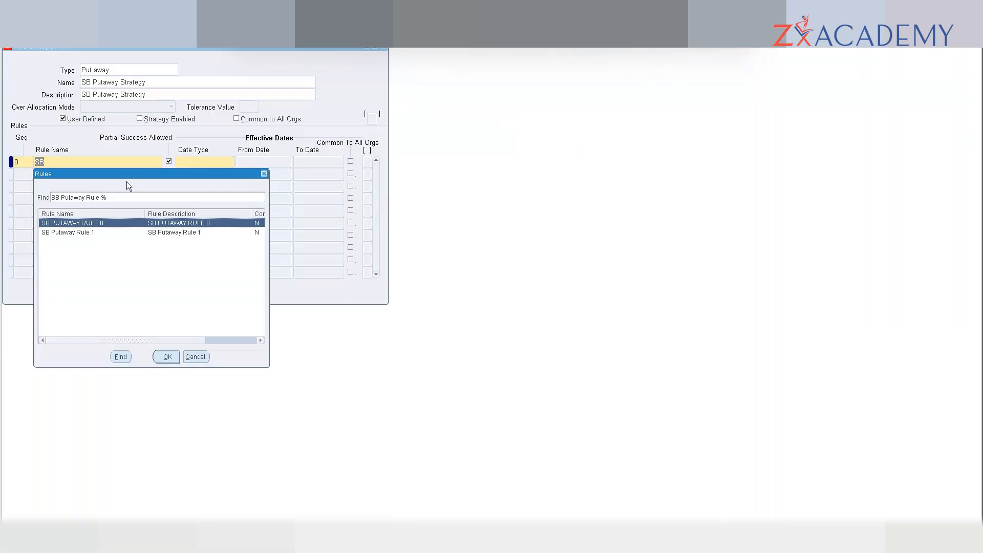
left_click(196, 357)
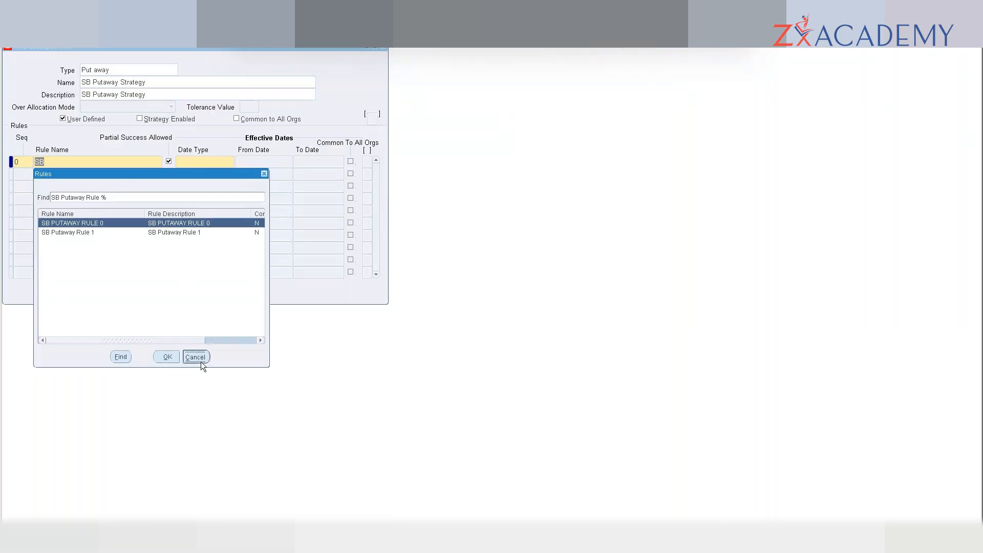
left_click(17, 162)
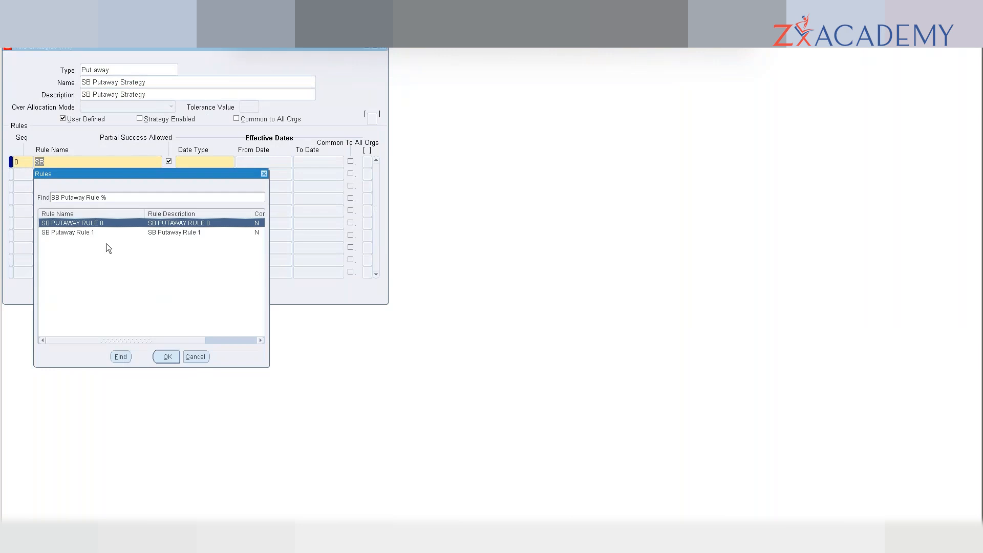
double_click(93, 231)
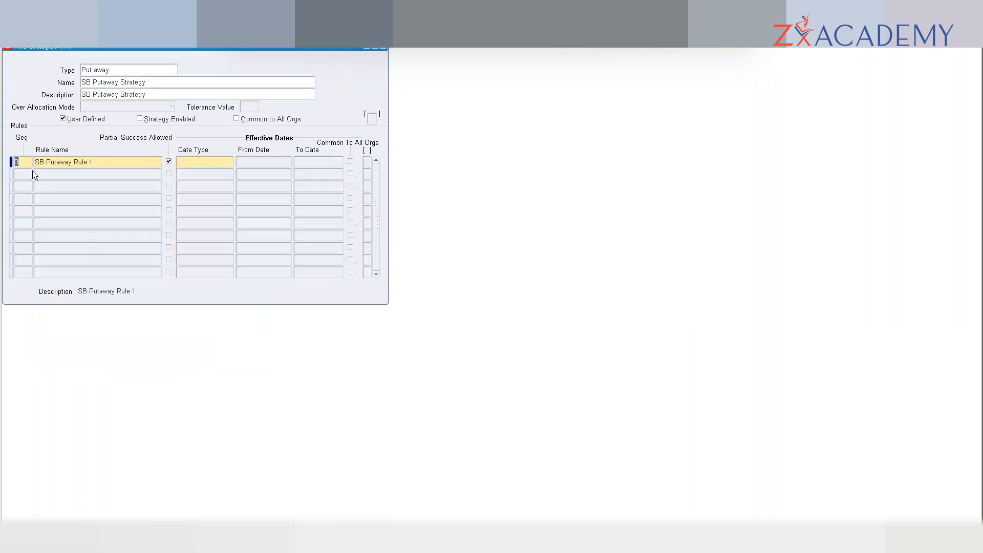
- Set the first rule line's sequence to 10 and its rule to SB PUTAWAY RULE 0
type("1")
key("Tab")
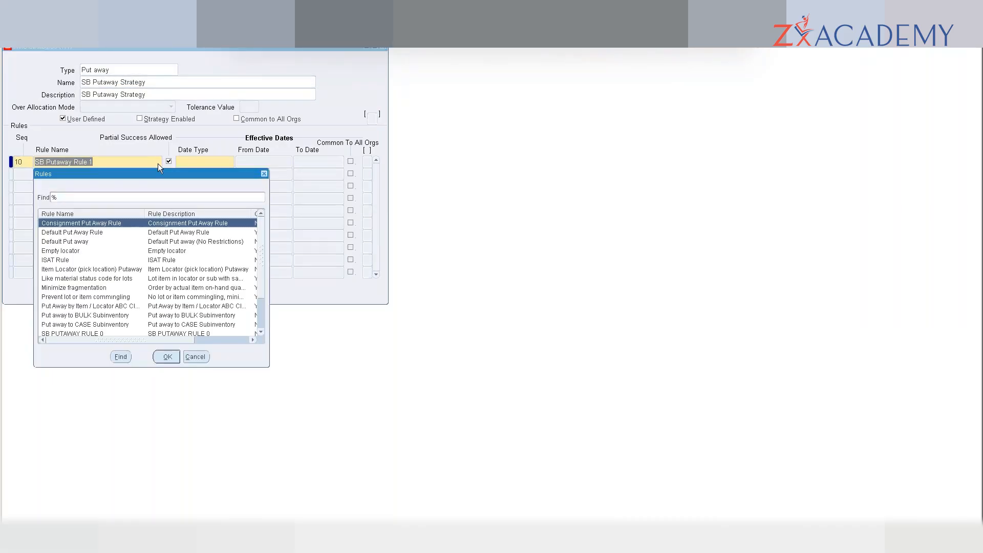
type("sb Putaway Rule")
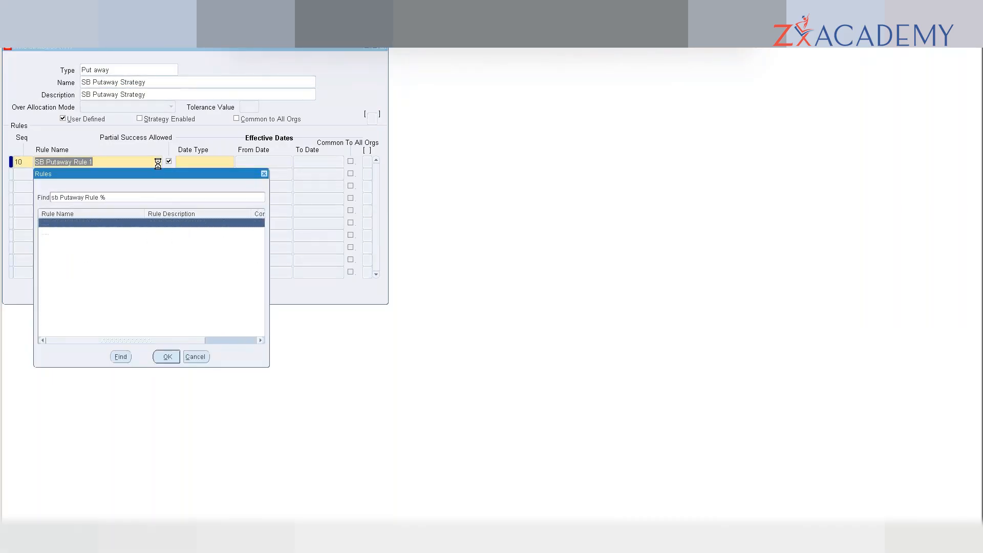
key("Return")
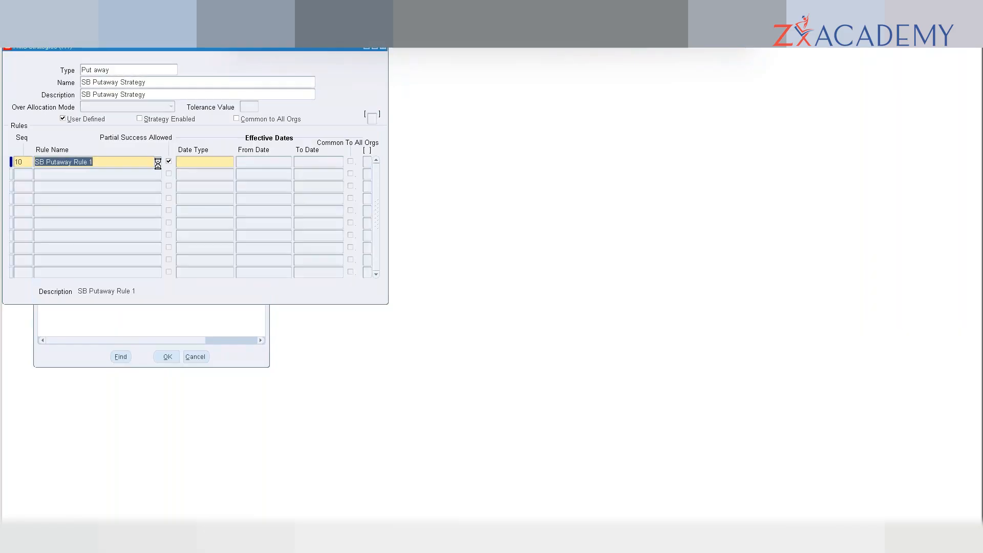
- Set the date type of SB PUTAWAY RULE 0 to Accounting Period
left_click(231, 162)
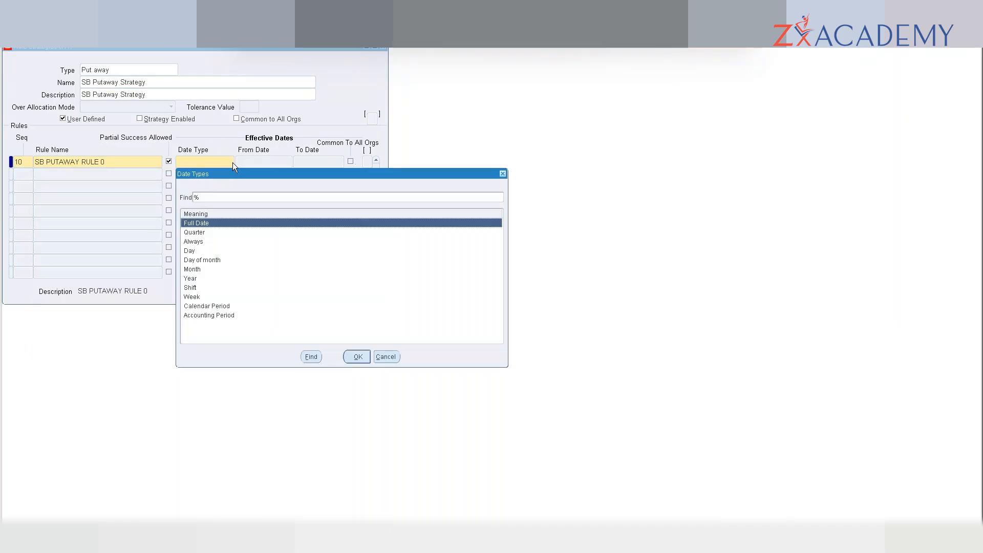
key("Down")
key("Down")
key("Down")
key("Down")
key("Down")
key("Down")
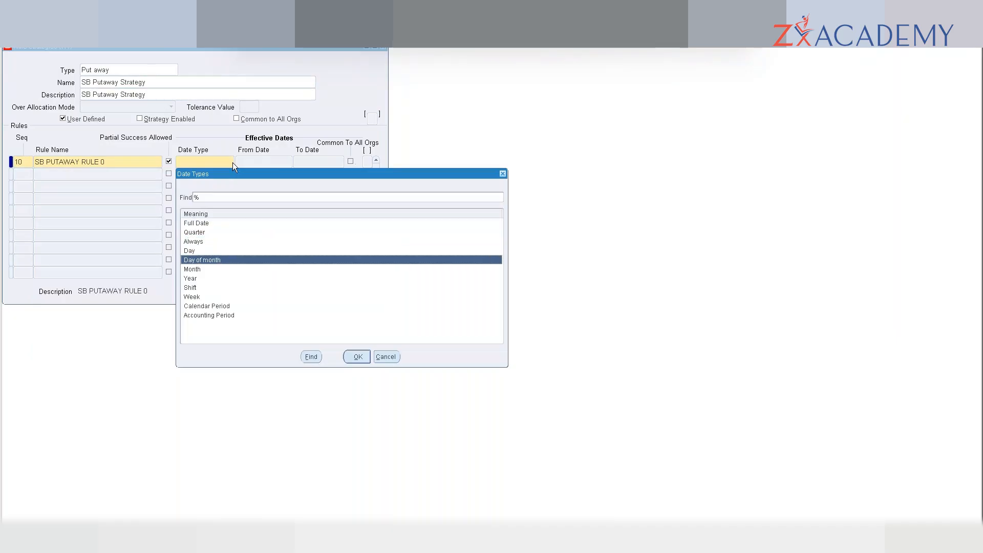
key("Down")
key("Down")
key("Down")
key("Down")
key("Return")
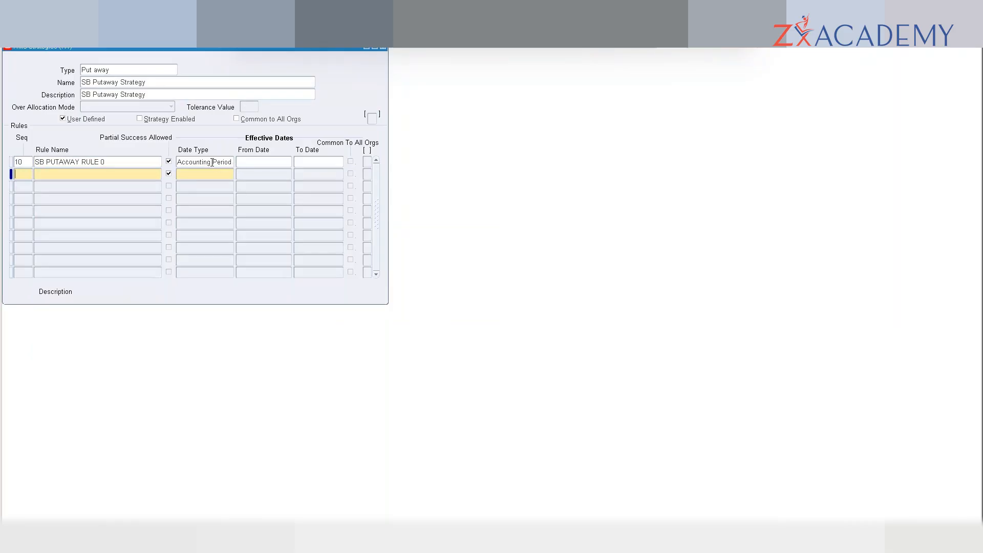
- Change the date type of SB PUTAWAY RULE 0 to Calendar Period
left_click(212, 161)
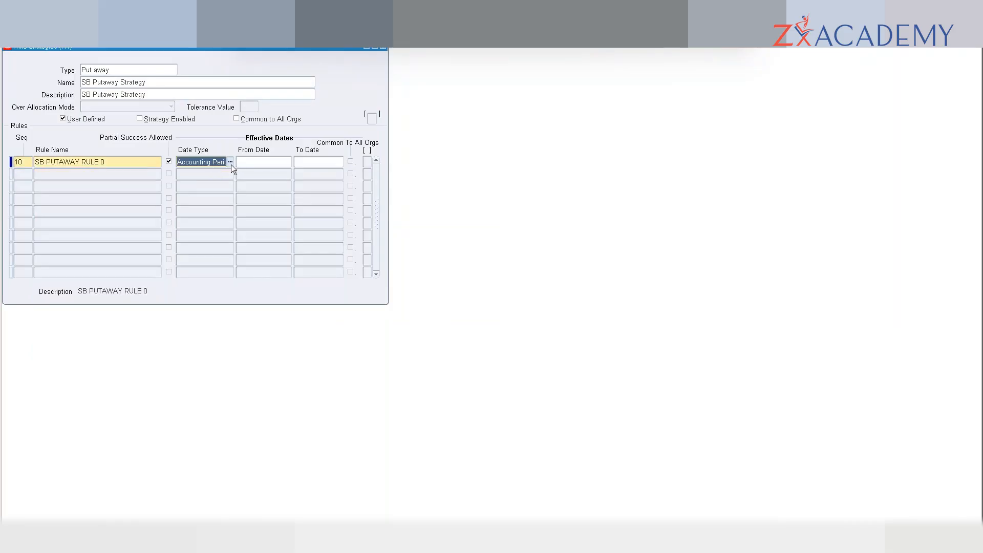
left_click(230, 162)
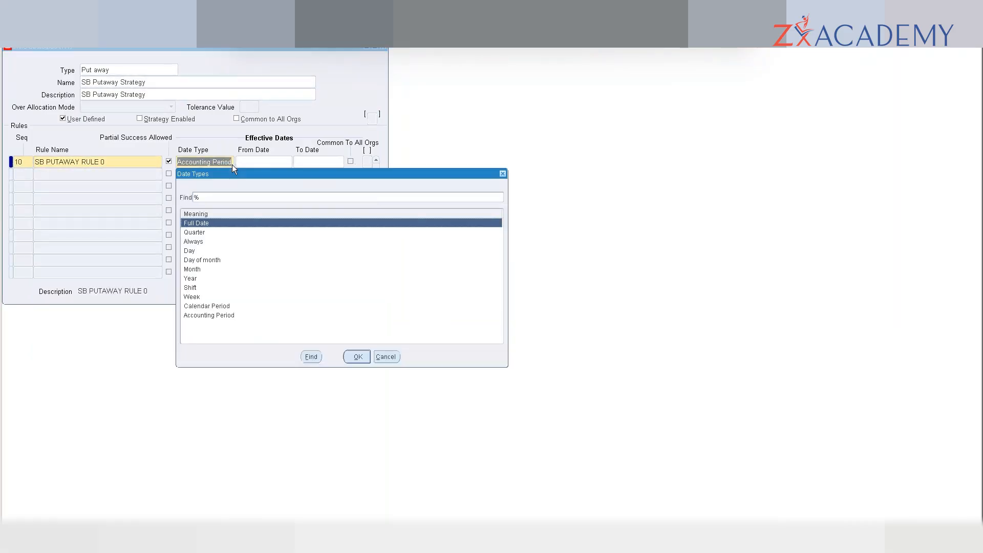
left_click(221, 306)
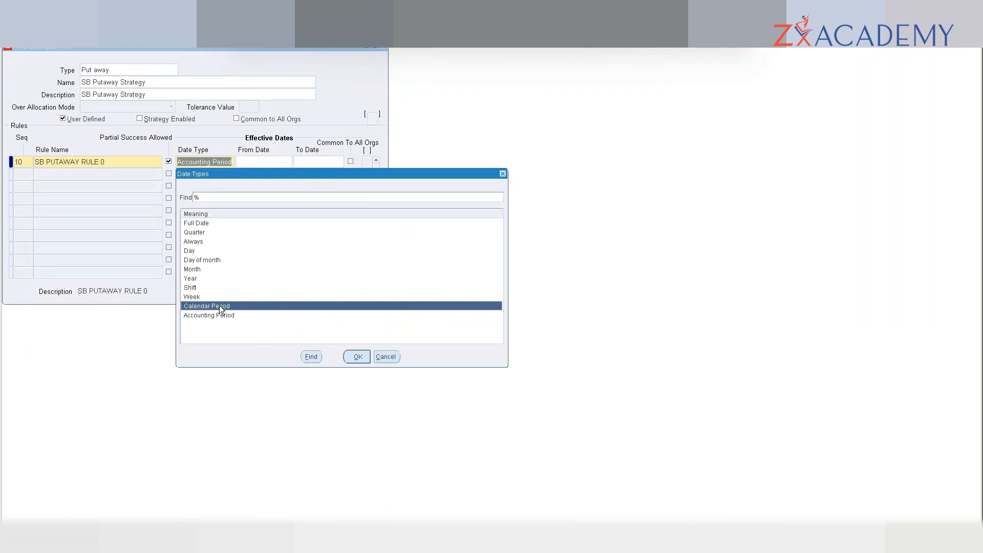
left_click(354, 358)
- Add SB Putaway Rule 1 as the second rule line with sequence 20 and date type Calendar Period
left_click(28, 174)
type("20")
key("Tab")
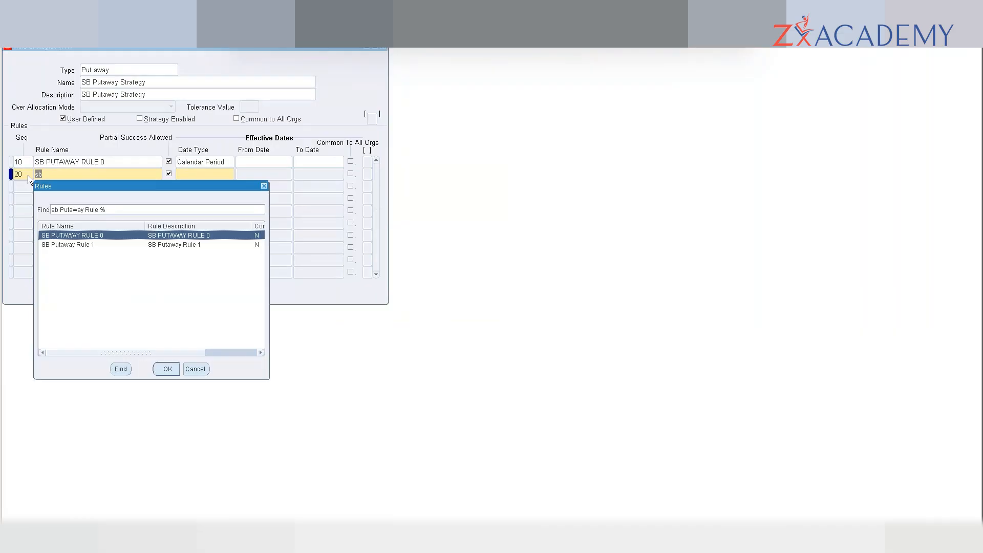
key("Down")
key("Return")
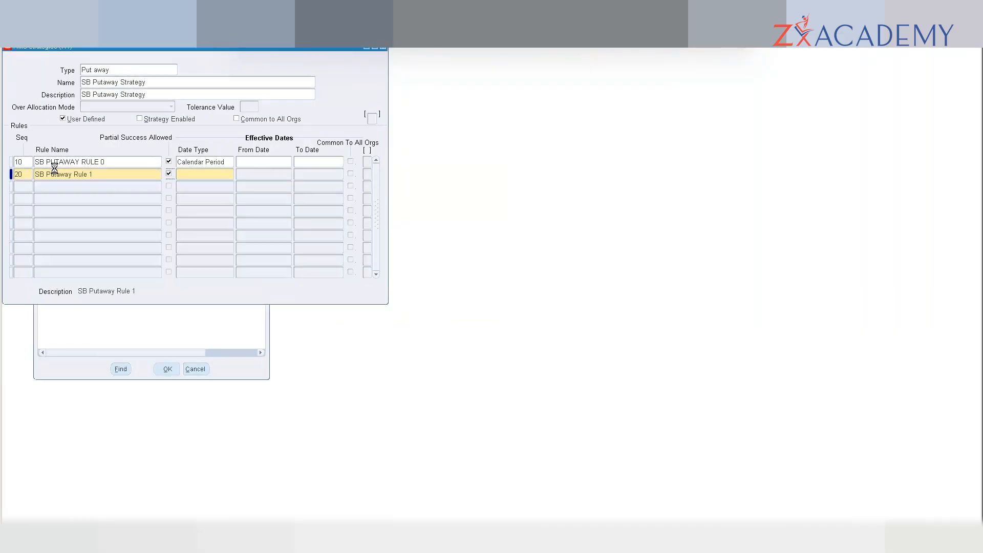
left_click(204, 176)
type("cal")
key("Tab")
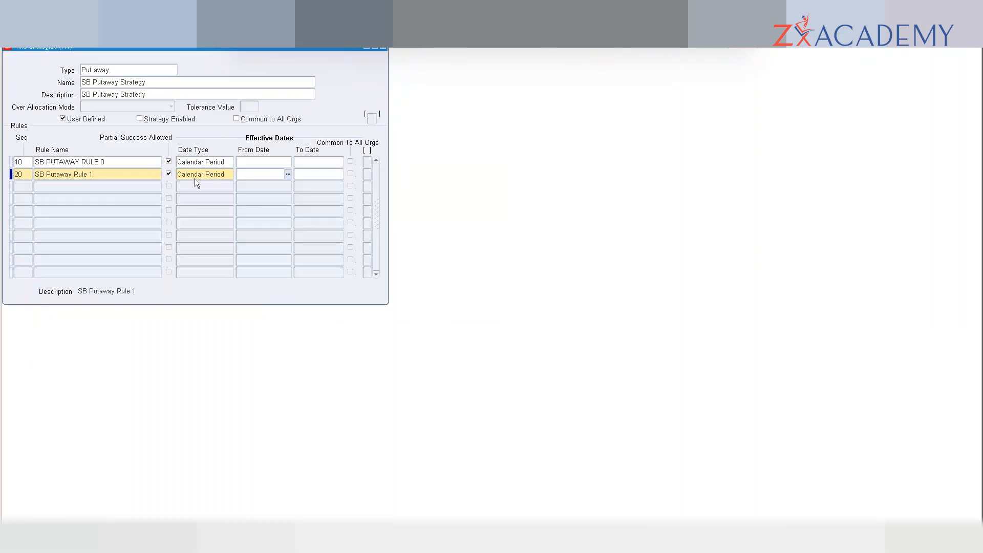
- Add Default Put Away Rule as the third rule line with sequence 30 and date type Calendar Period
left_click(28, 189)
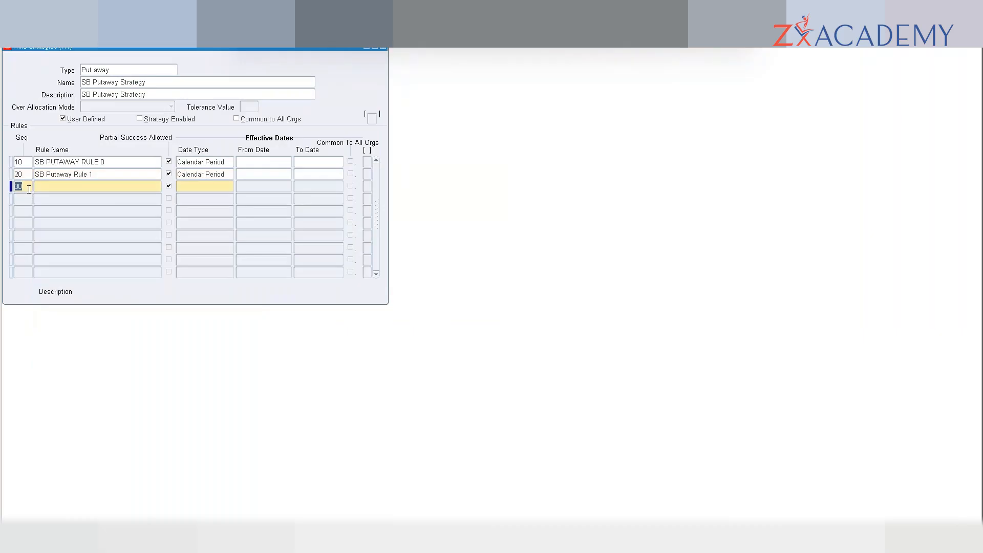
key("Tab")
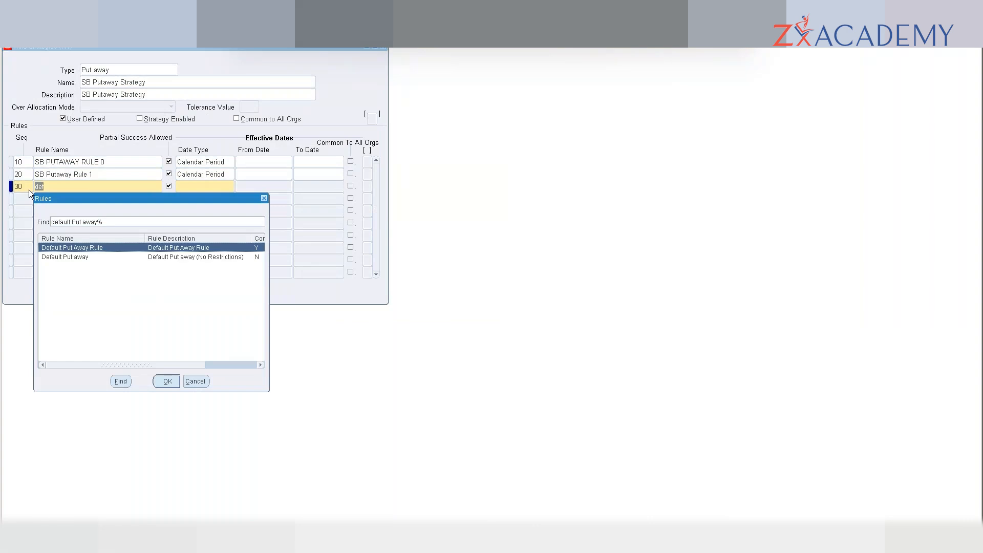
key("Return")
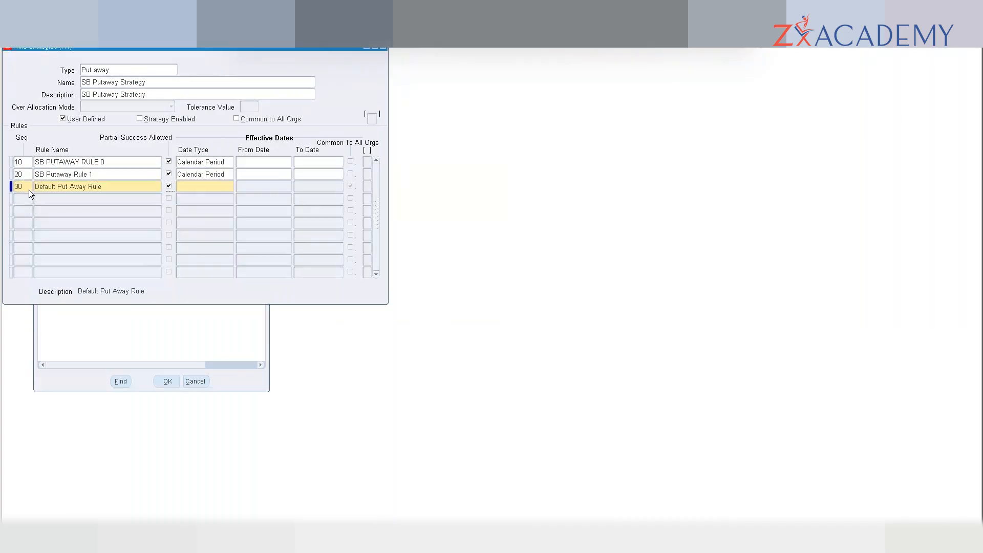
left_click(196, 186)
type("cal")
key("Tab")
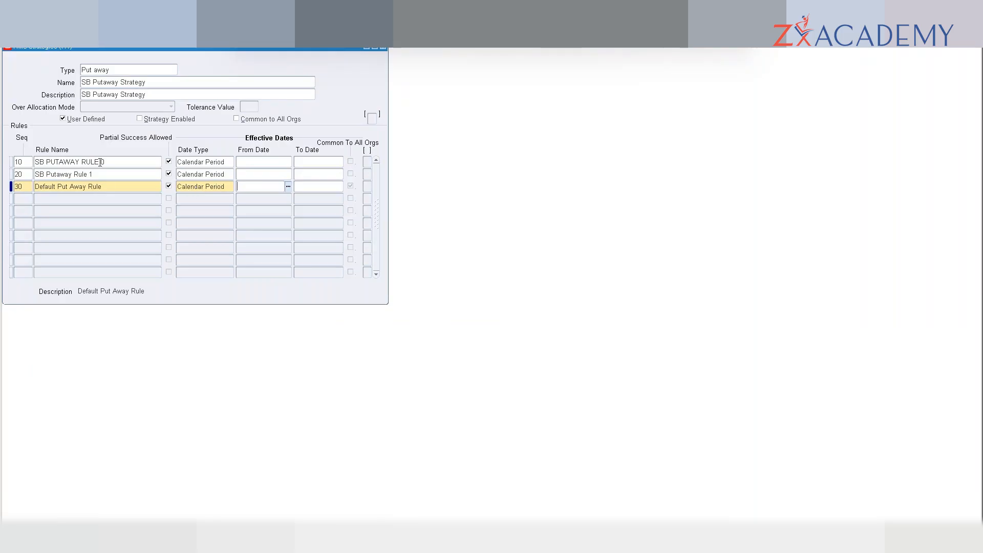
- Minimize the strategy form, query Default Put Away Rule in Define WMS Rules to review its restrictions, and close the rules form
left_click(114, 187)
key("ctrl+c")
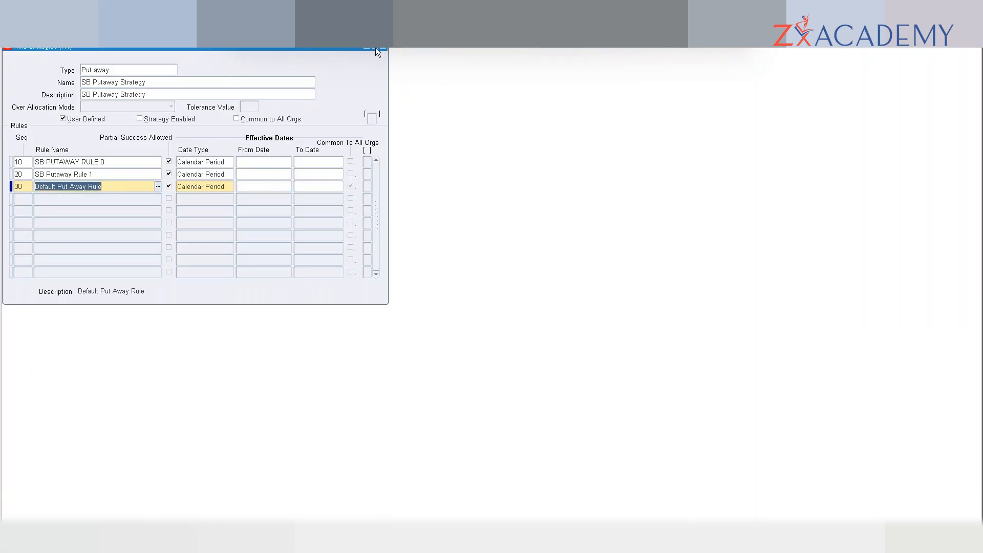
left_click(366, 47)
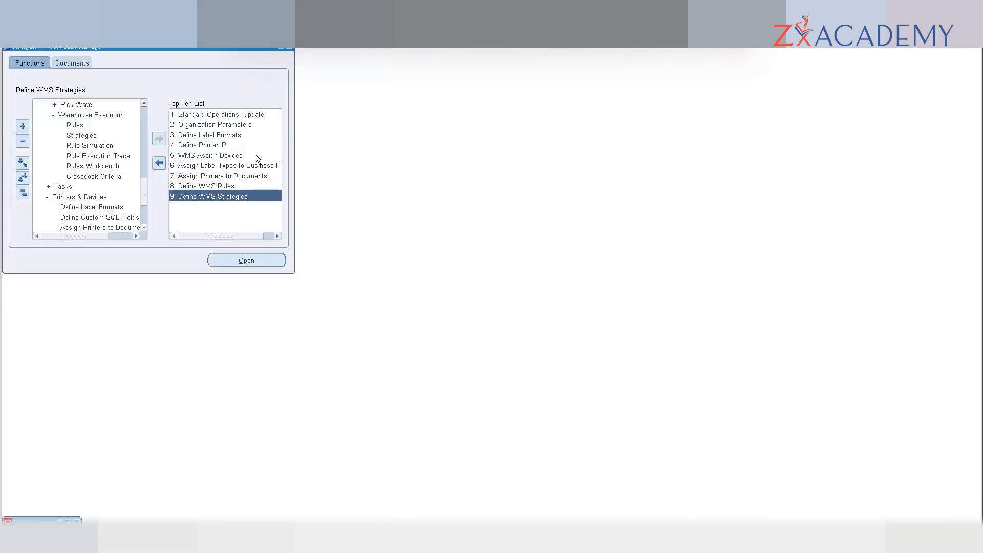
double_click(225, 187)
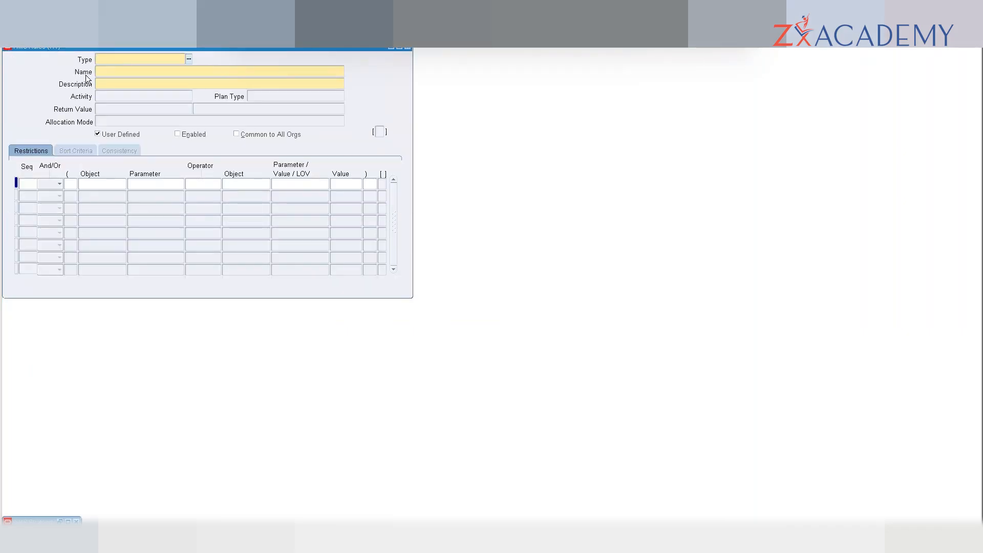
key("F11")
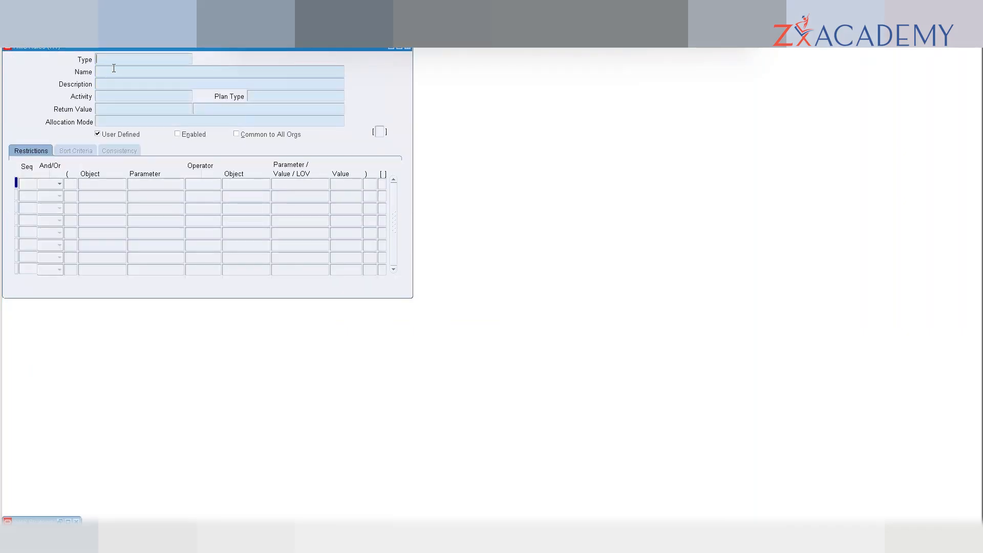
key("ctrl+v")
key("ctrl+F11")
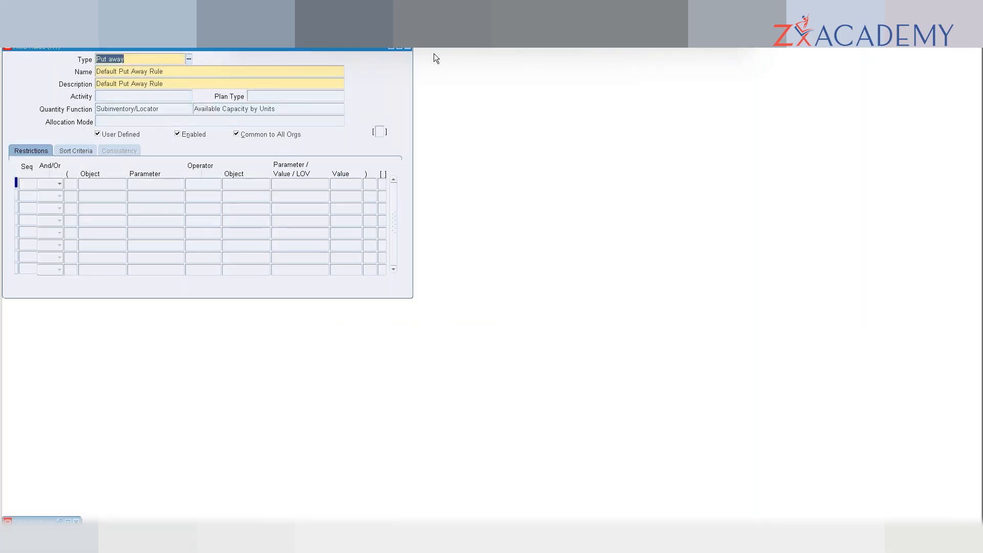
left_click(407, 47)
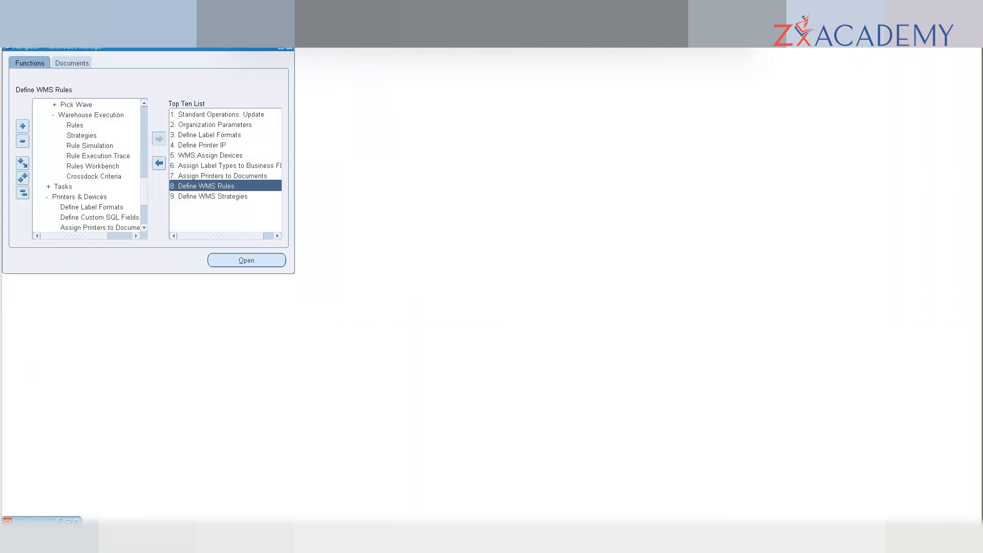
- Restore the minimized strategy form and close it to return to the navigator
left_click(69, 521)
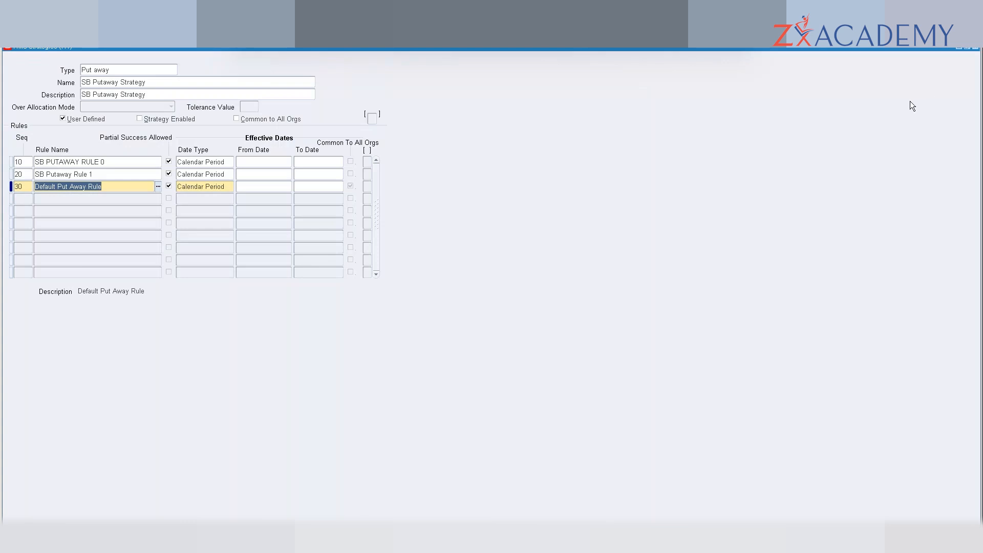
left_click(976, 50)
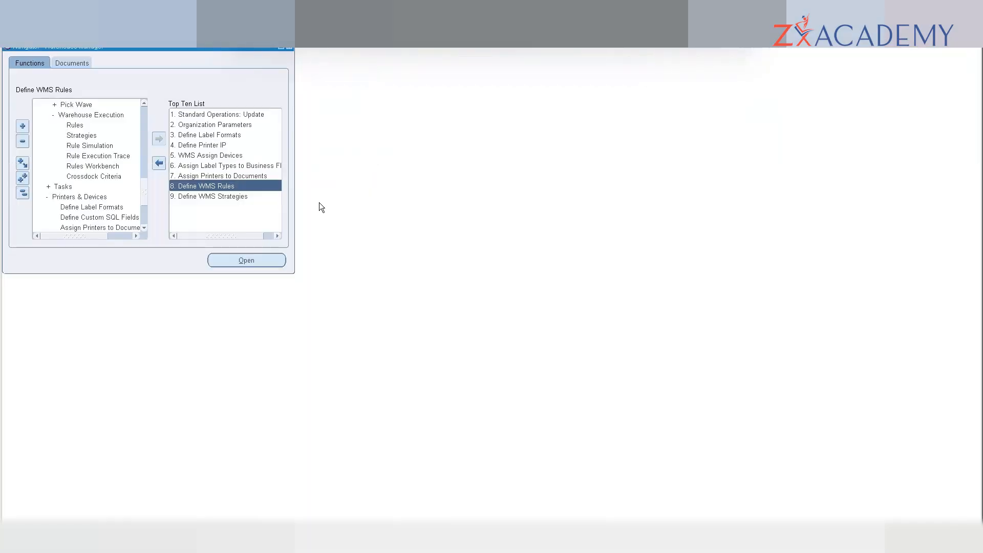
left_click(144, 228)
left_click(144, 229)
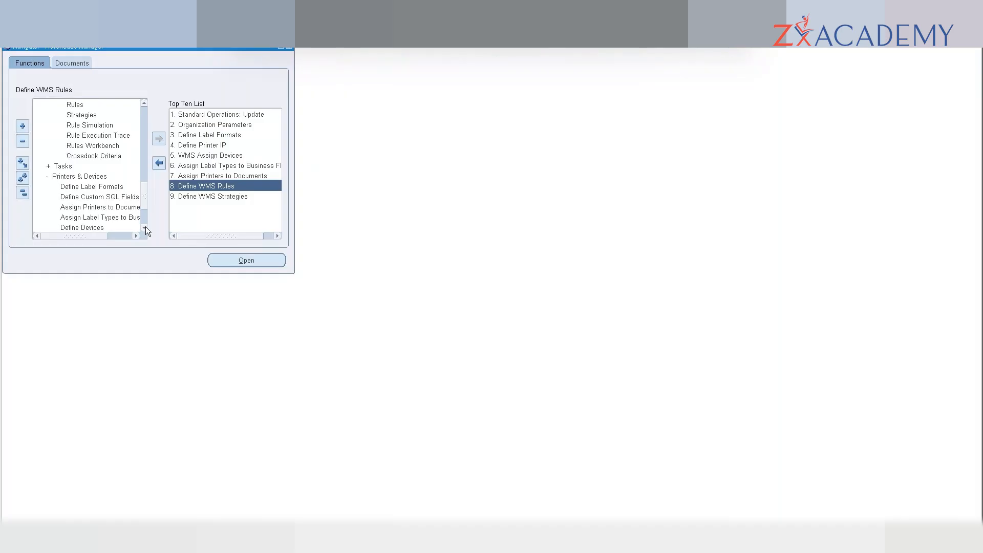
- Find Rules Workbench under Warehouse Execution, add it to the Top Ten List and open WMS Rules Workbench
left_click(144, 228)
left_click(144, 228)
left_click(144, 228)
left_click(145, 228)
left_click(144, 228)
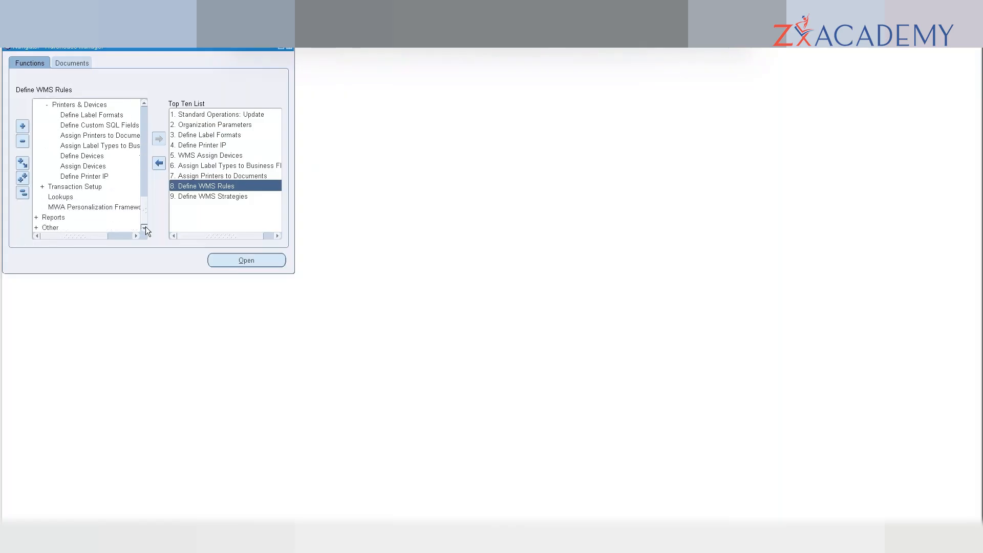
left_click_drag(142, 206, 143, 187)
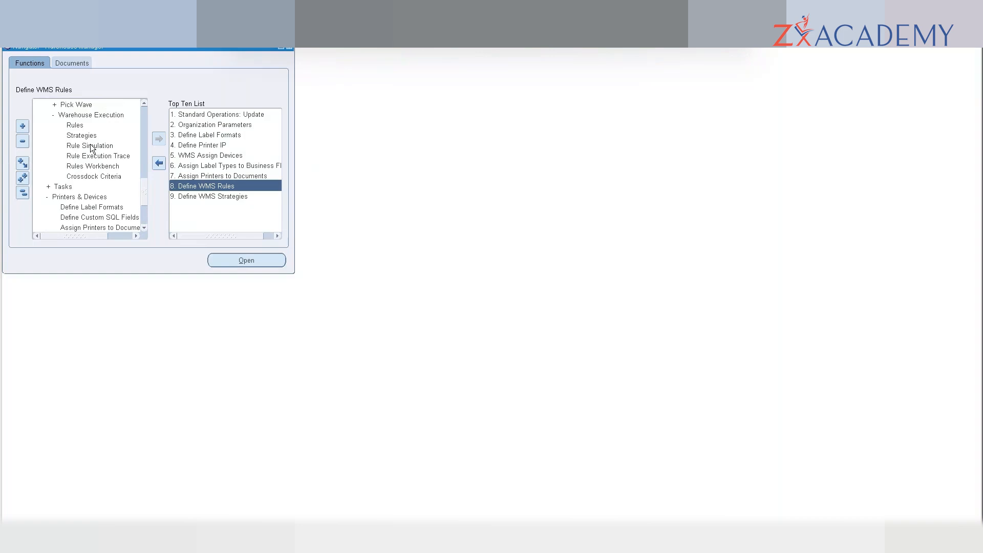
left_click(93, 166)
left_click(159, 140)
left_click(195, 206)
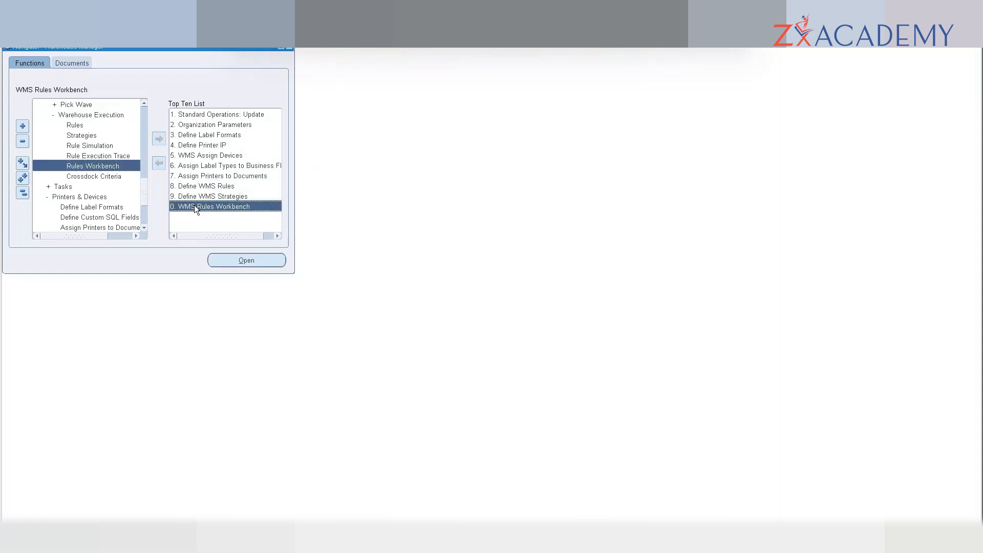
left_click(194, 205)
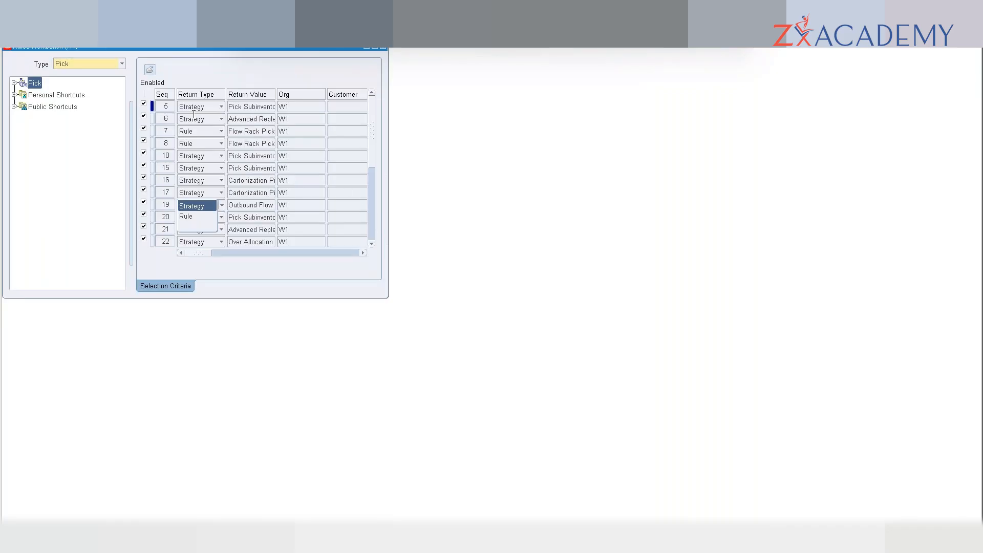
- Try to add a Pick assignment row with sequence 1 and return type Strategy, searching the strategy names for SB%
left_click(247, 106)
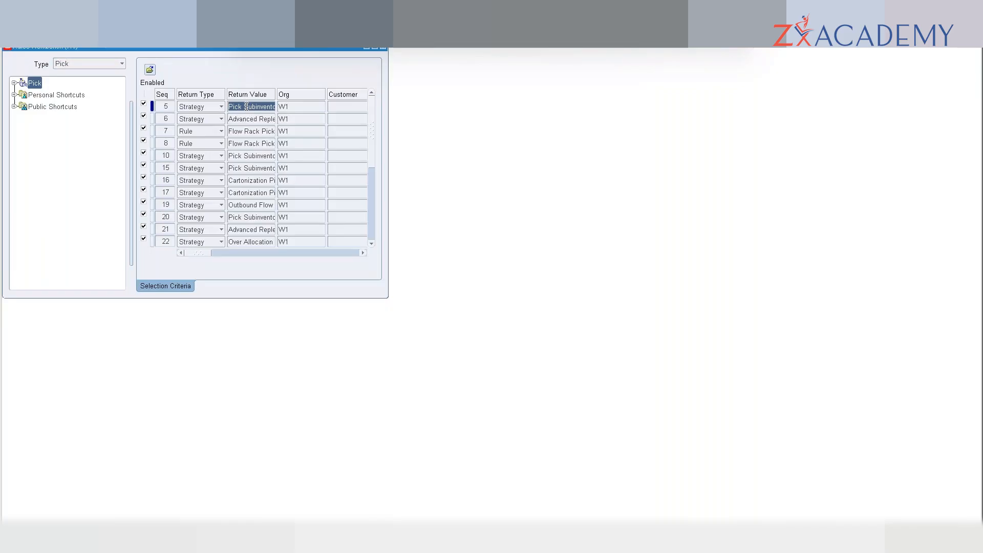
key("ctrl+Down")
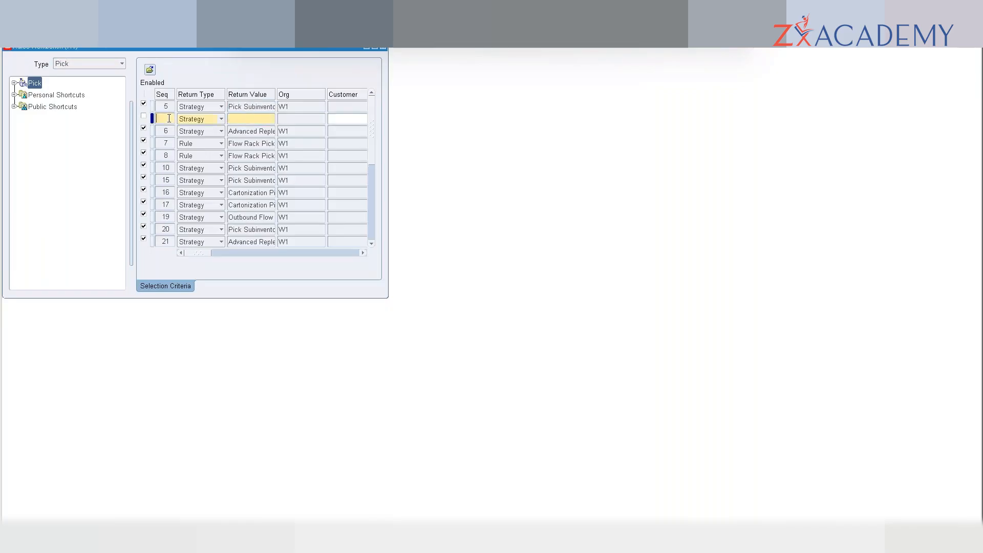
left_click(219, 122)
left_click(221, 119)
left_click(242, 119)
left_click(272, 118)
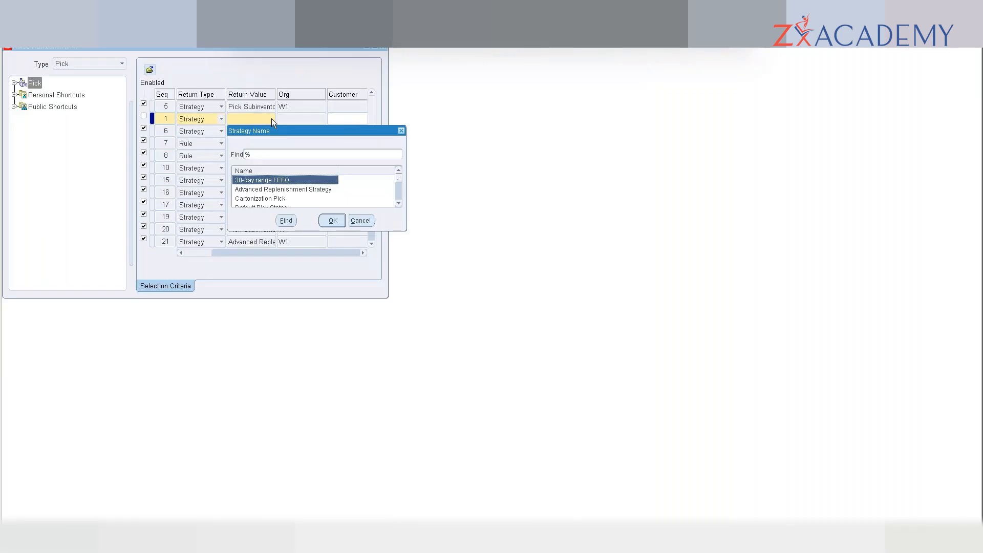
left_click(246, 154)
type("SB%")
key("Return")
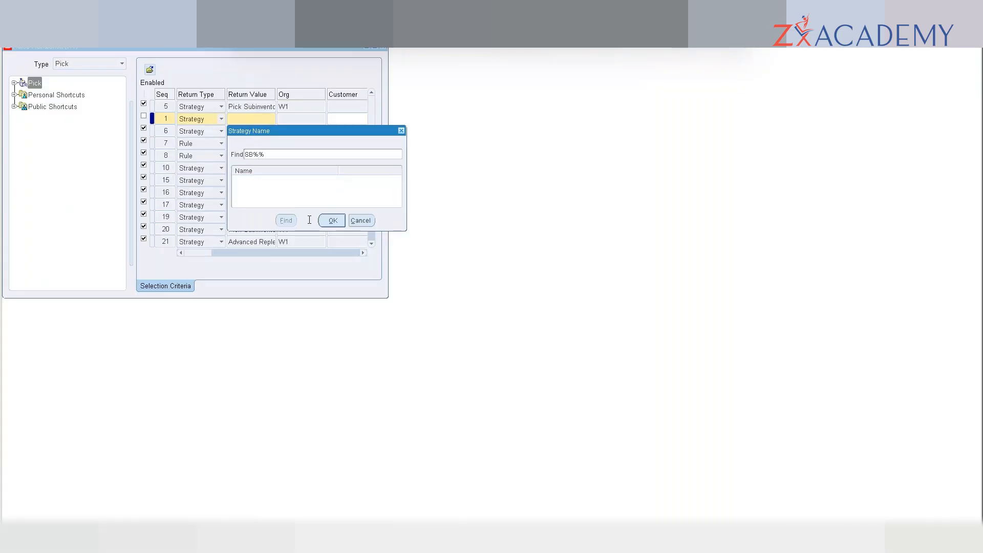
key("BackSpace")
key("Return")
left_click(364, 220)
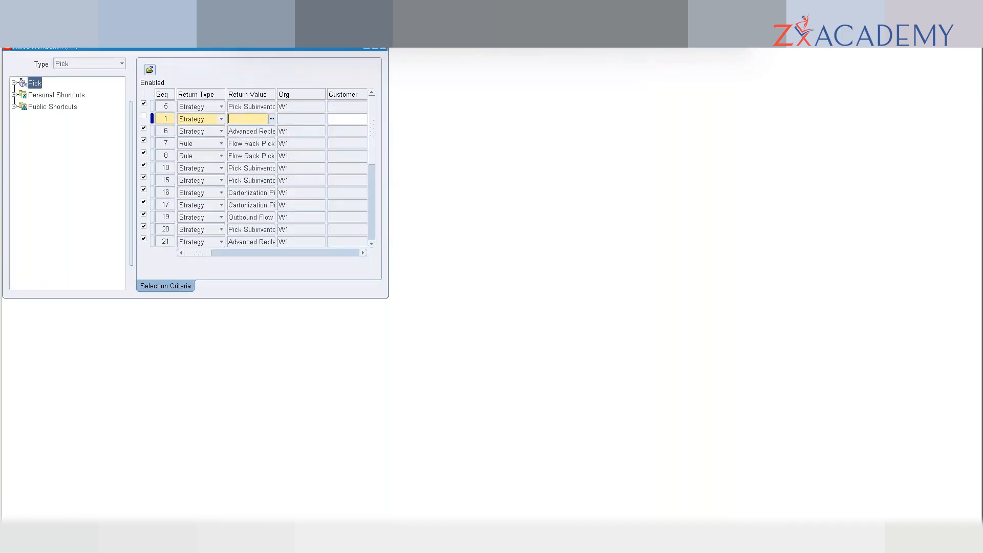
- Minimize the workbench, query Define WMS Strategies for SB% and enable the SB Putaway Strategy
left_click(366, 47)
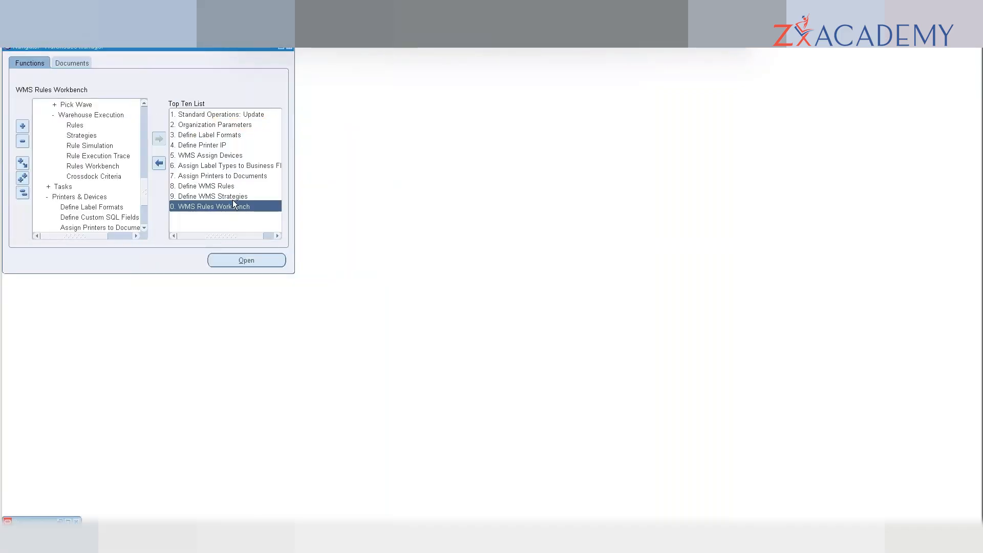
double_click(232, 197)
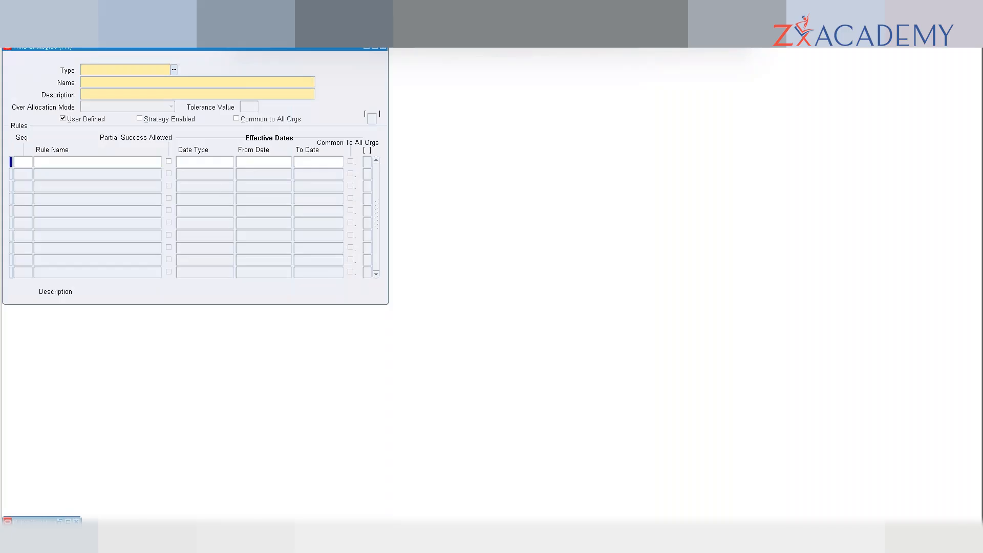
key("F11")
left_click(104, 83)
type("SB%")
key("ctrl+F11")
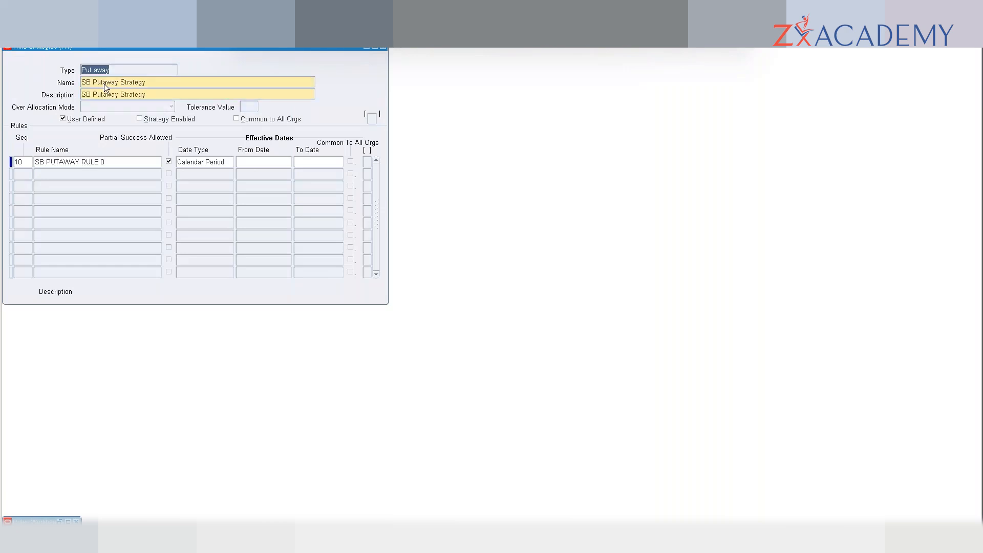
left_click(168, 121)
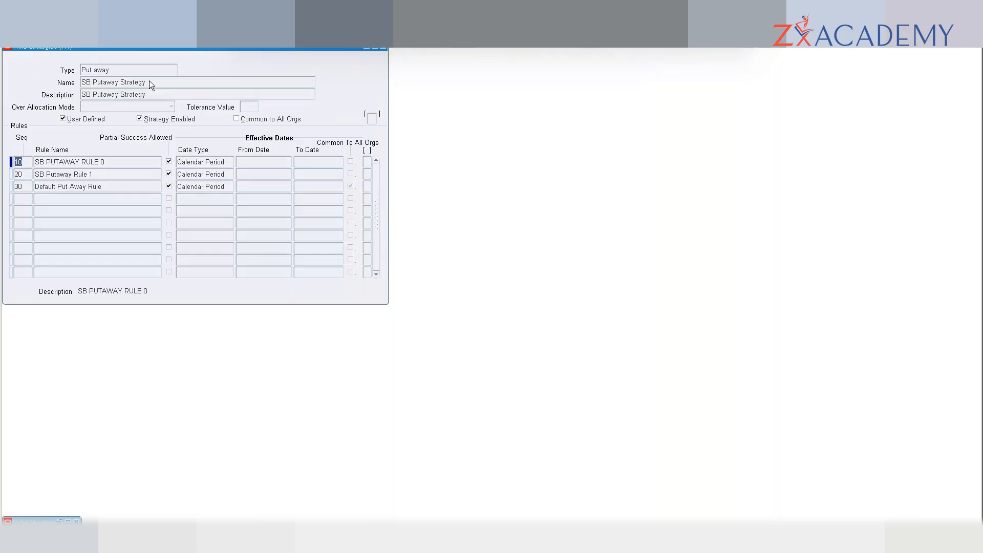
- Copy the SB Putaway Strategy name, try it as return value in the workbench's sequence 1 Pick row, and clear that row
left_click(165, 80)
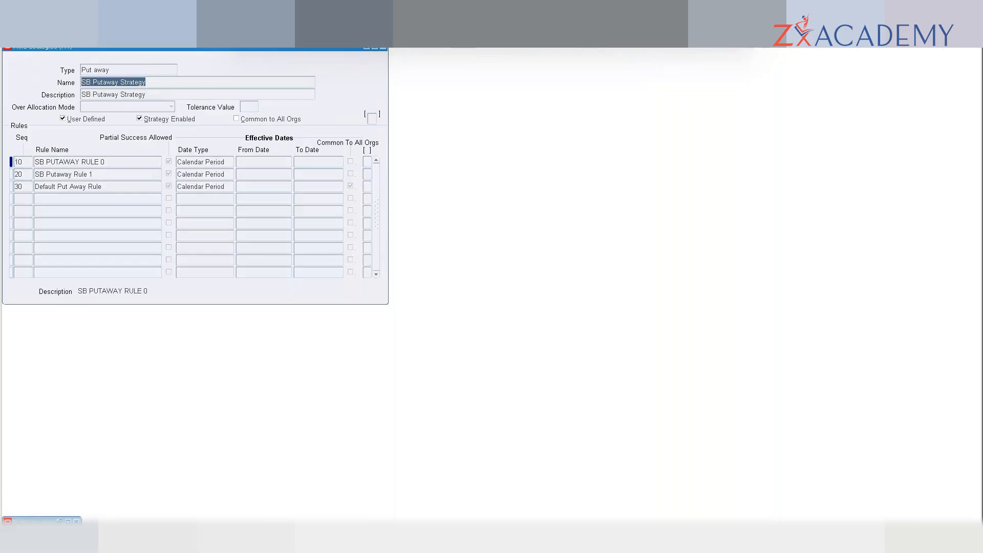
left_click(382, 47)
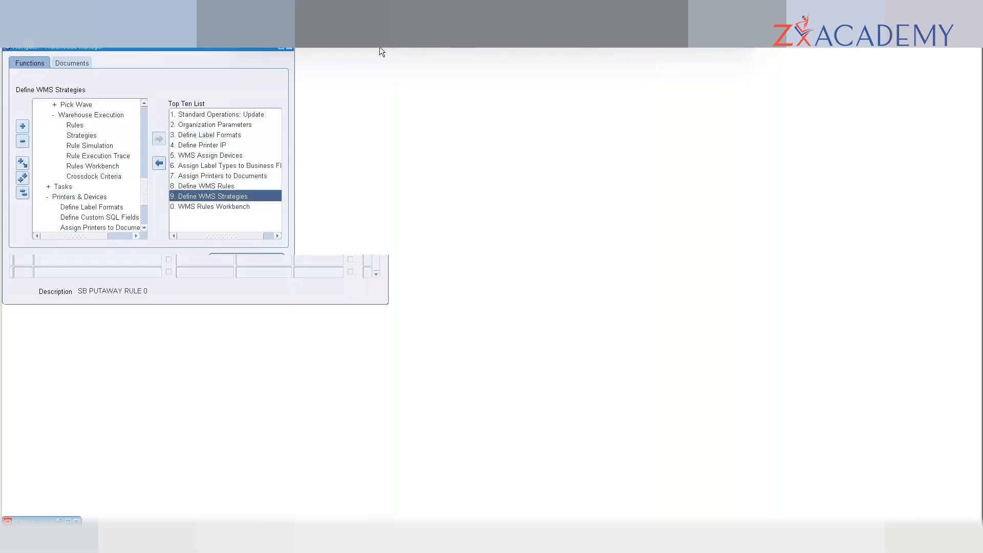
left_click(37, 524)
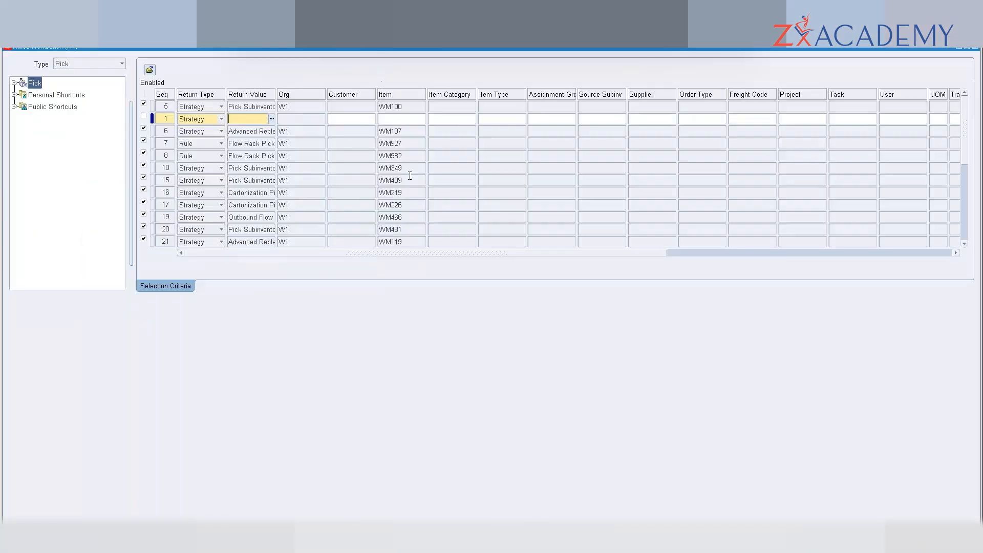
key("Tab")
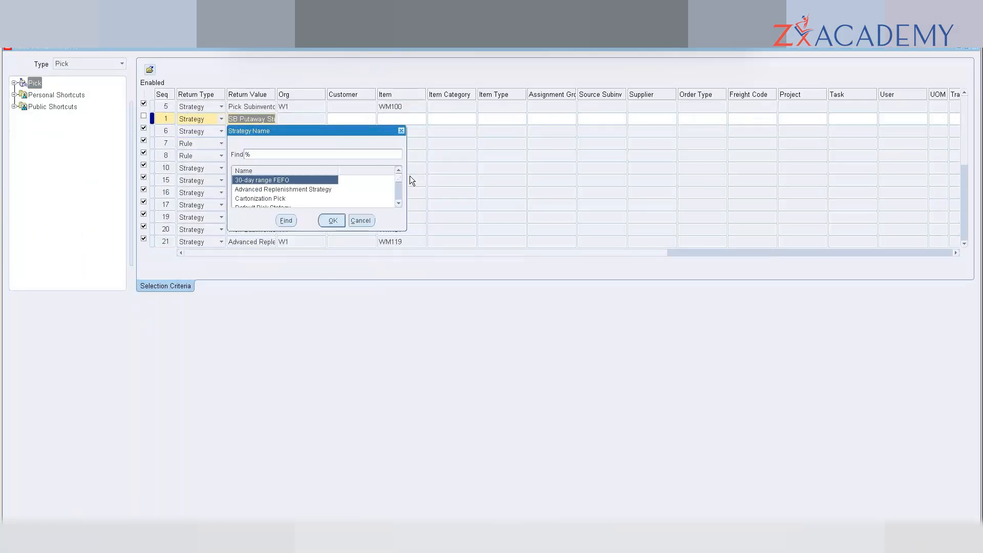
left_click(372, 221)
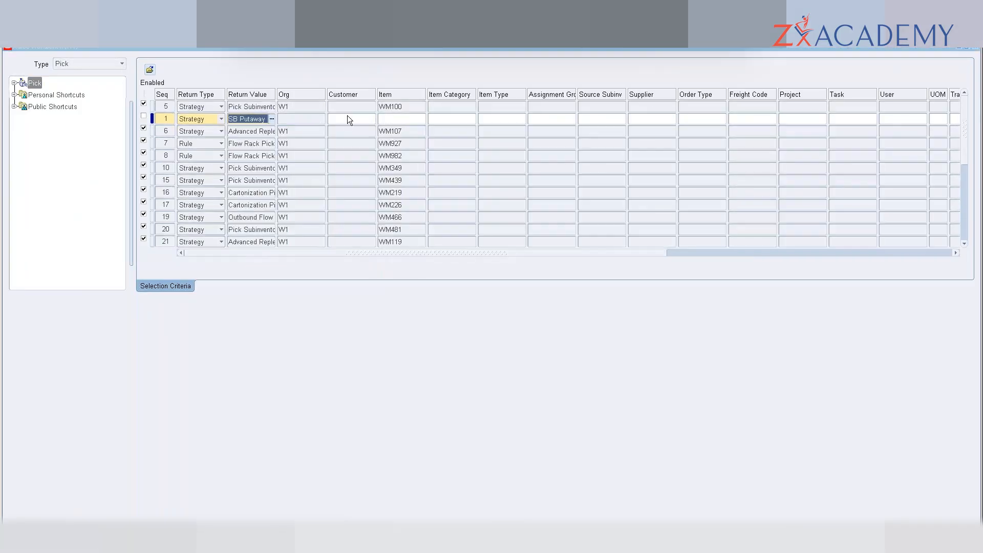
key("ctrl+l")
left_click(362, 220)
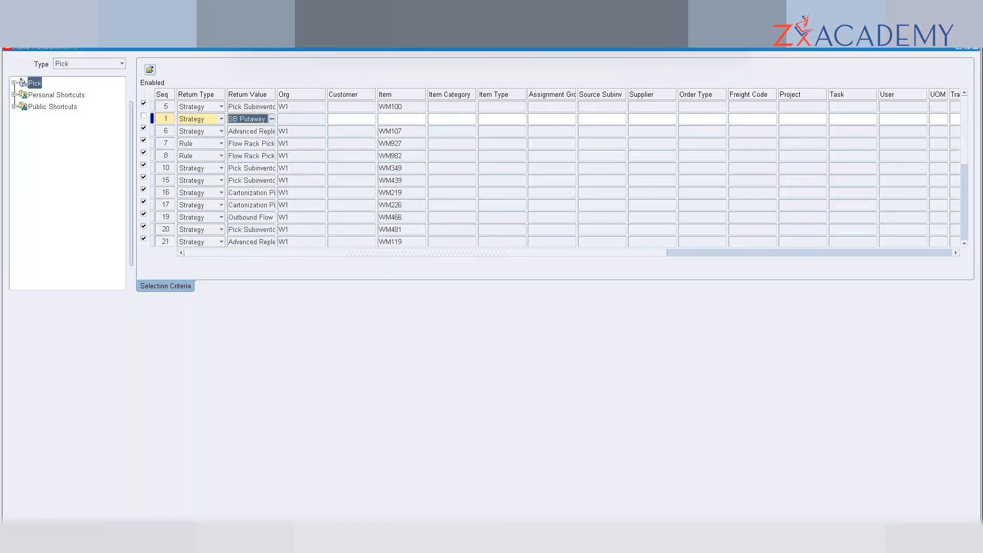
key("F6")
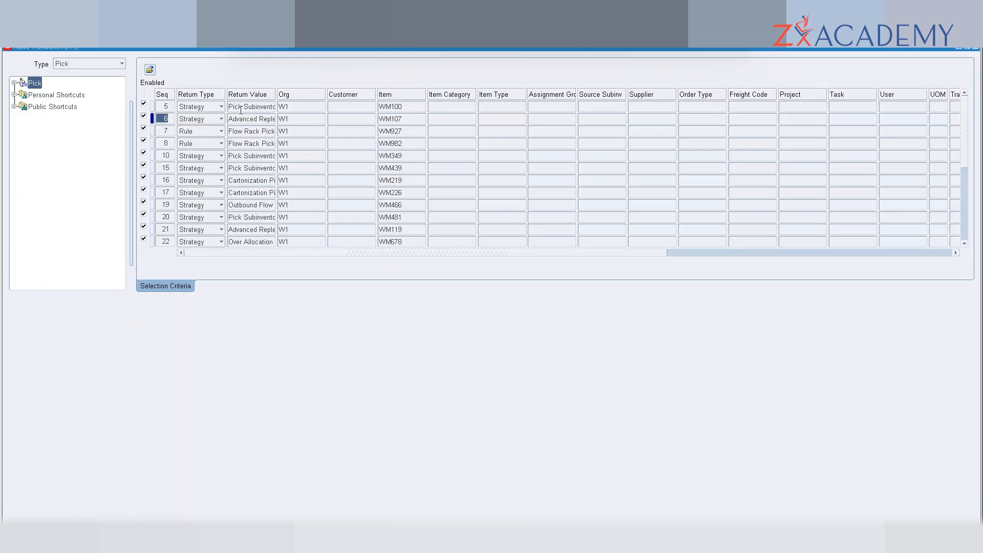
- Try another Pick row with sequence 1 and strategy SB, cancel the strategy list and close the workbench without saving
key("ctrl+Down")
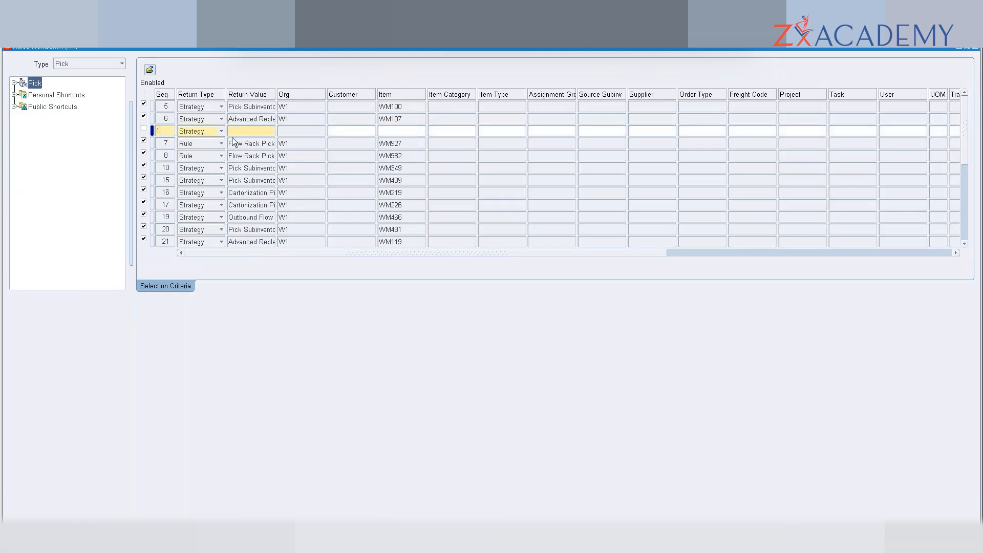
left_click(269, 135)
type("SB")
key("Tab")
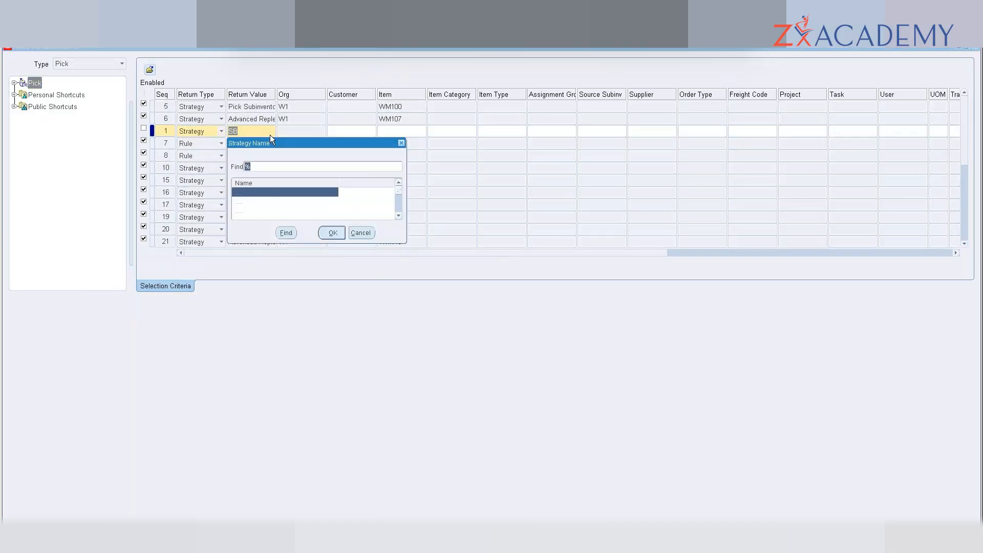
left_click(360, 233)
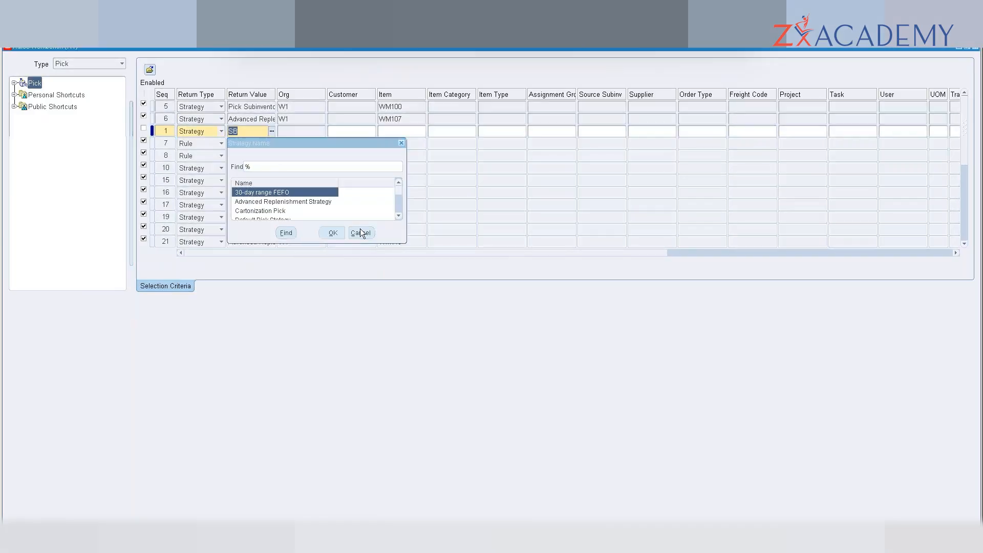
left_click(975, 46)
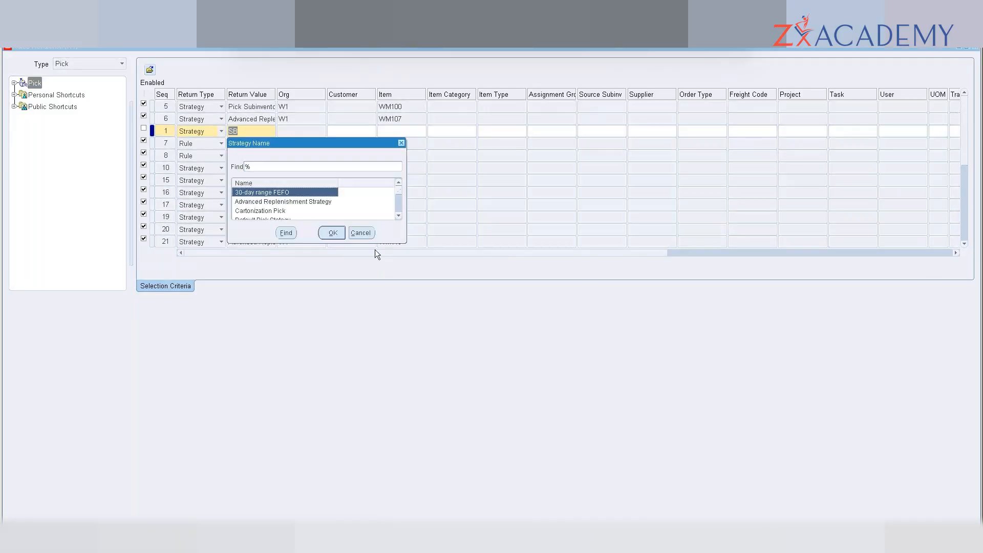
left_click(362, 233)
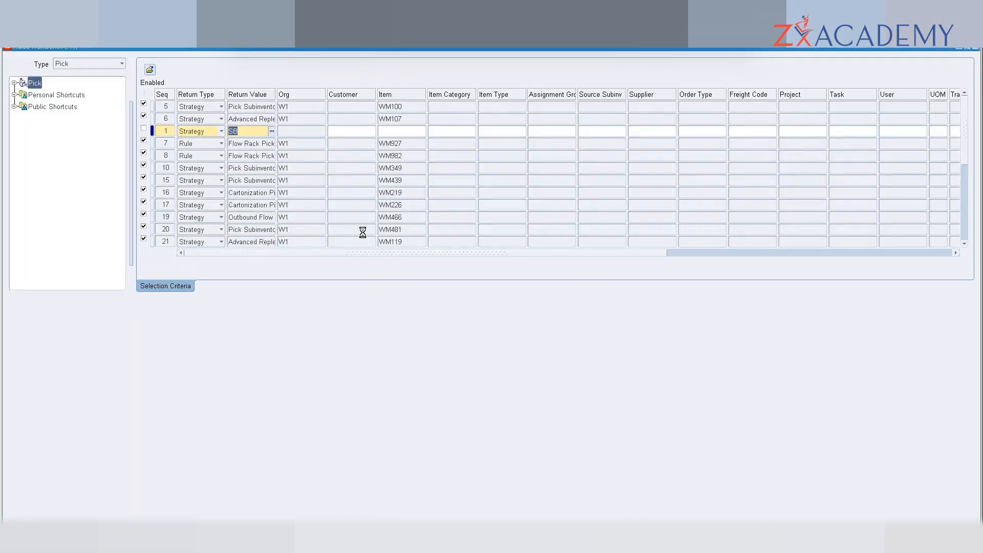
left_click(496, 315)
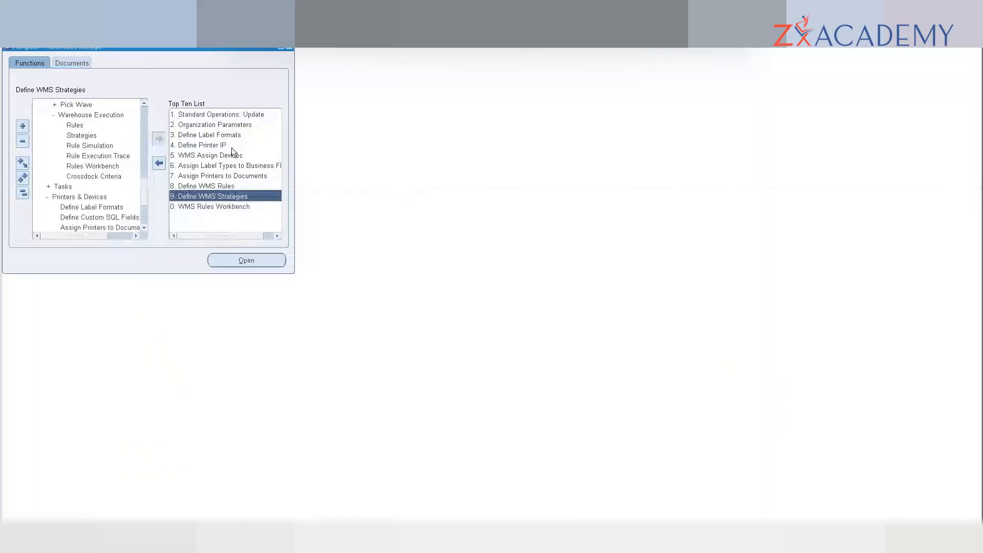
- Query Define WMS Strategies for all records and for SB% to check the SB Putaway Strategy's type, enabled status and rules
double_click(200, 198)
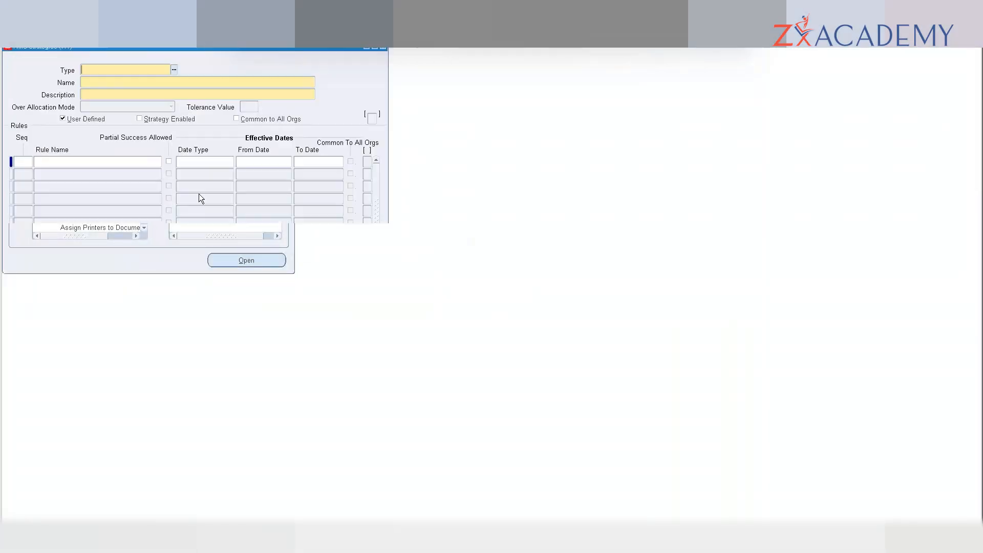
key("F11")
type("SB%")
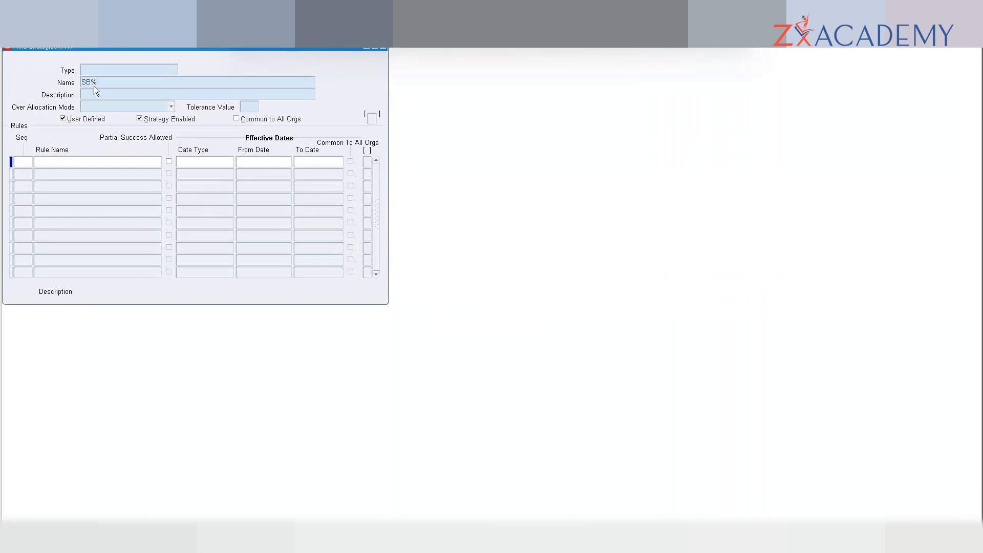
key("XF86MonBrightnessDown")
key("BackSpace")
key("BackSpace")
key("BackSpace")
key("ctrl+F11")
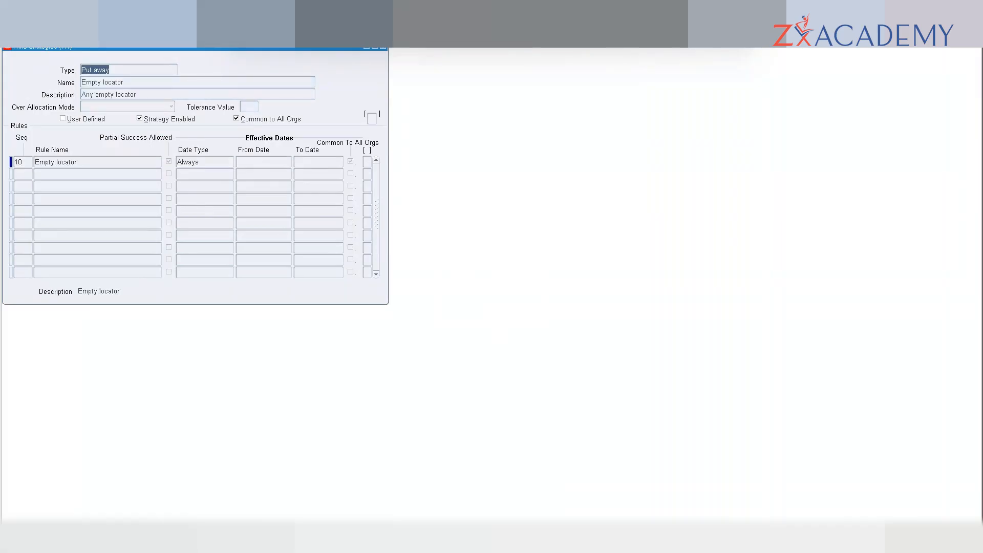
key("ctrl+Down")
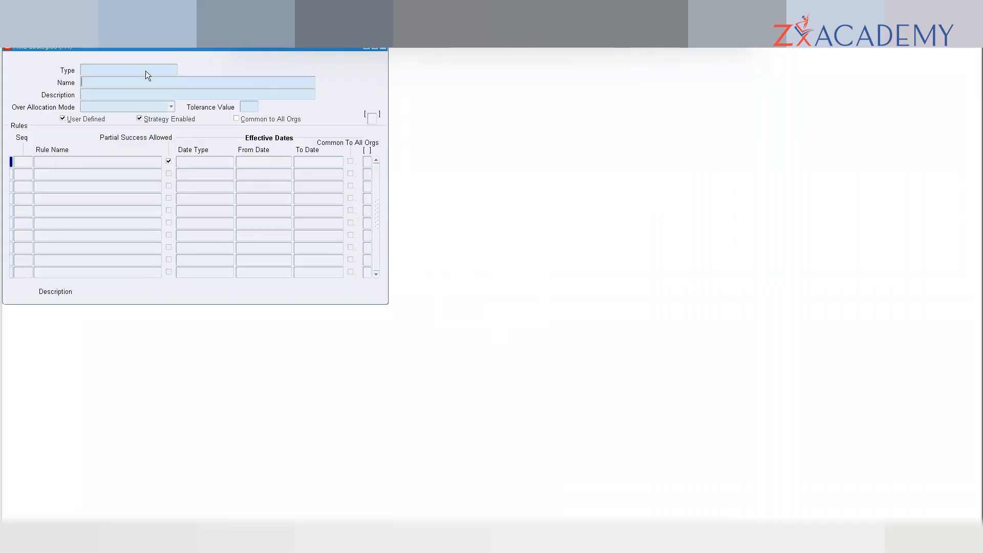
type("SB%")
key("ctrl+F11")
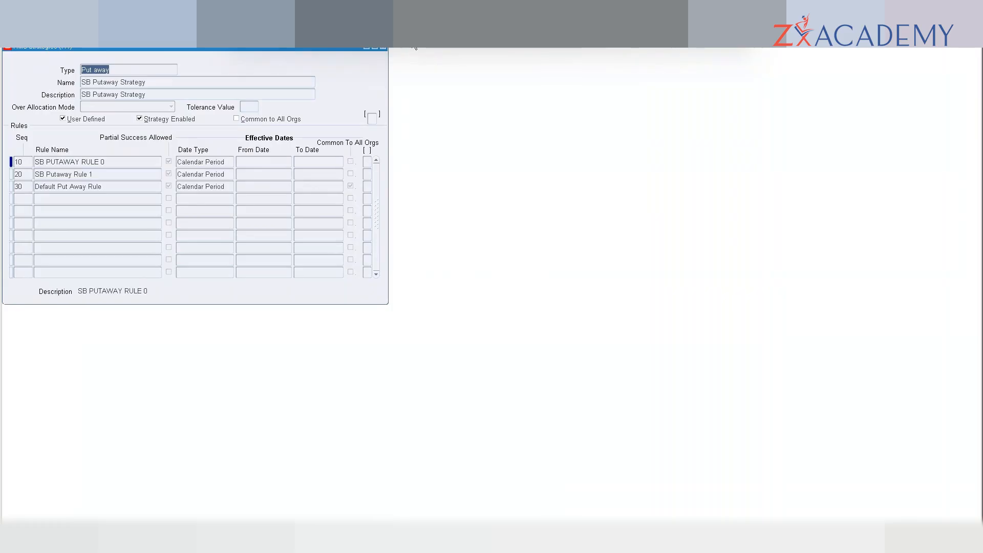
- Open the WMS Rules Workbench from the Warehouse Manager navigator and set its type to Put Away
left_click(108, 22)
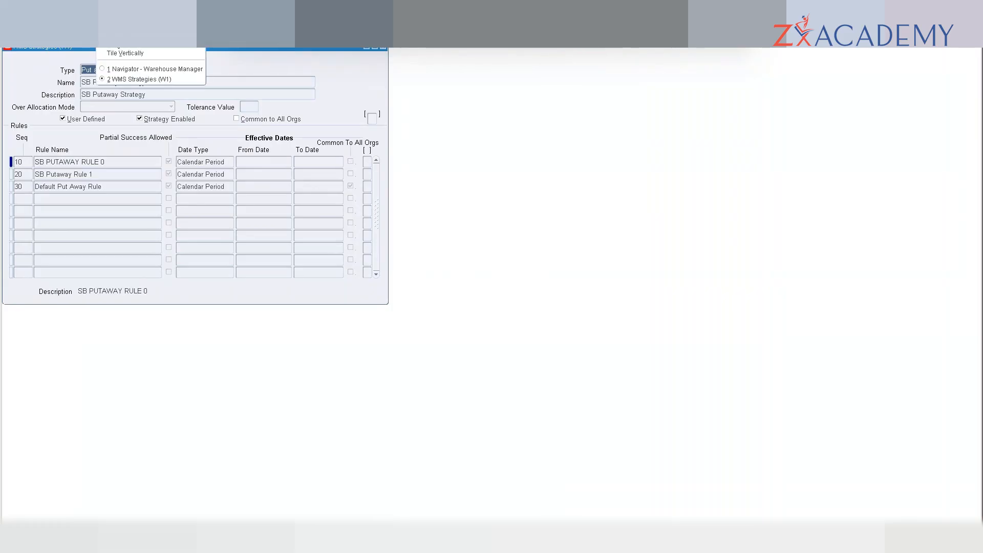
left_click(124, 69)
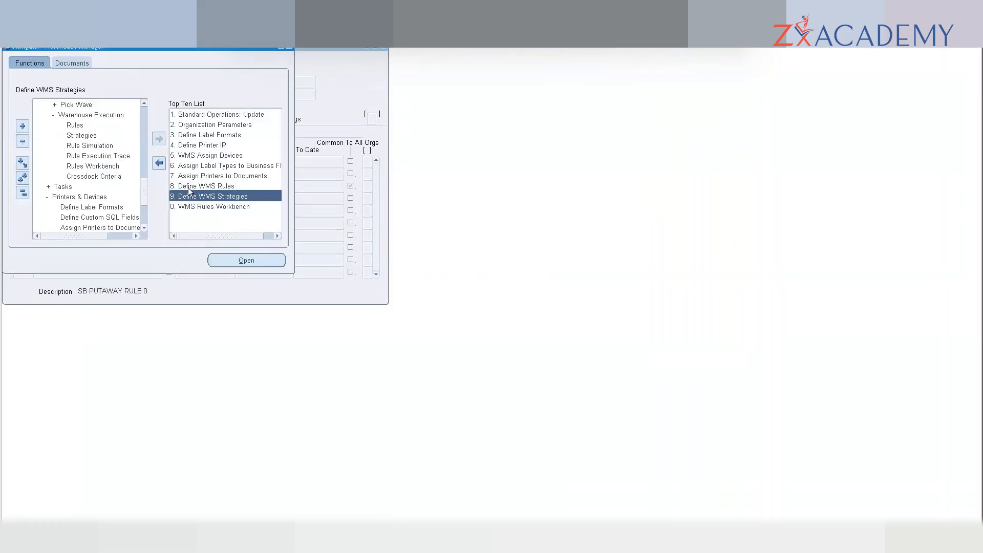
left_click(193, 207)
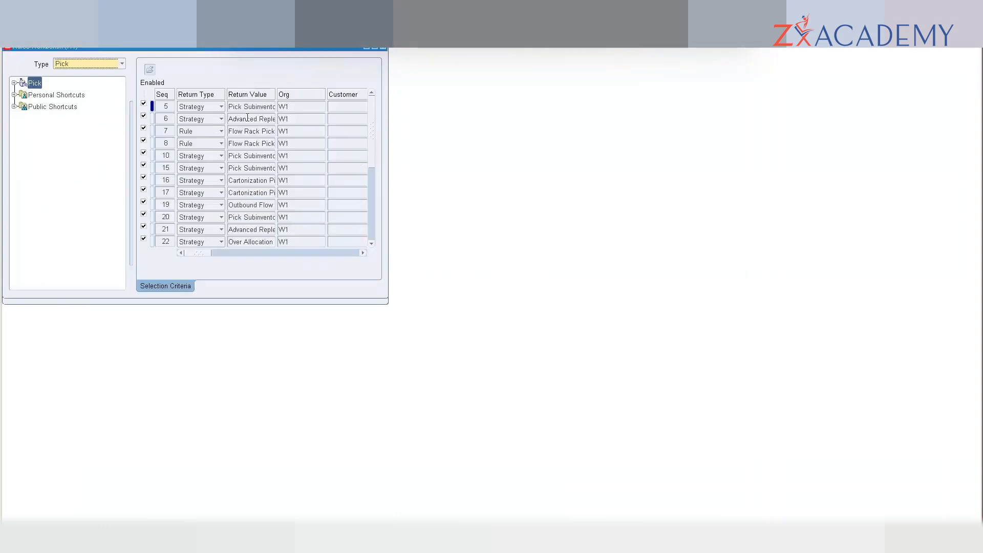
left_click(100, 63)
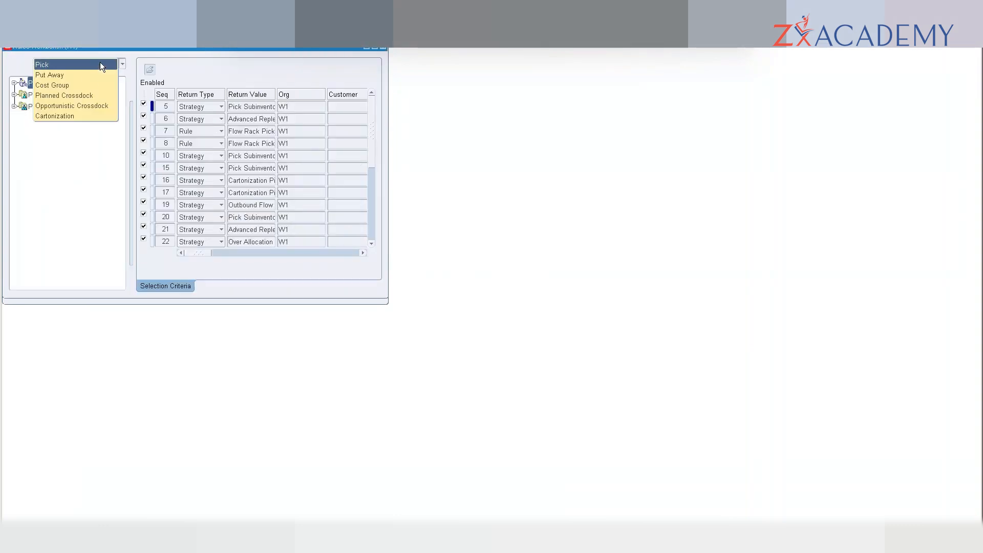
left_click(87, 75)
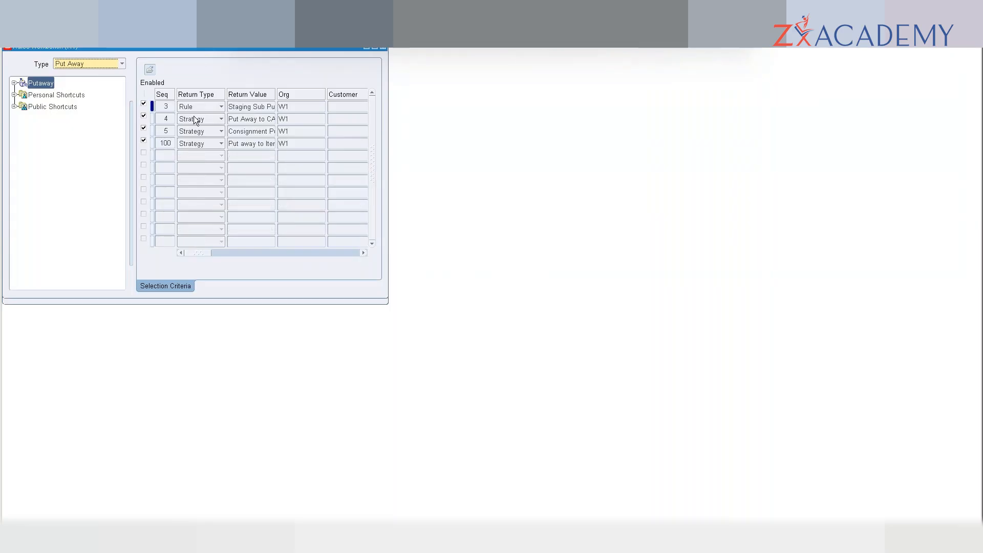
- Add a Put Away row with sequence 10, return type Strategy and the SB Putaway Strategy as return value
left_click(165, 155)
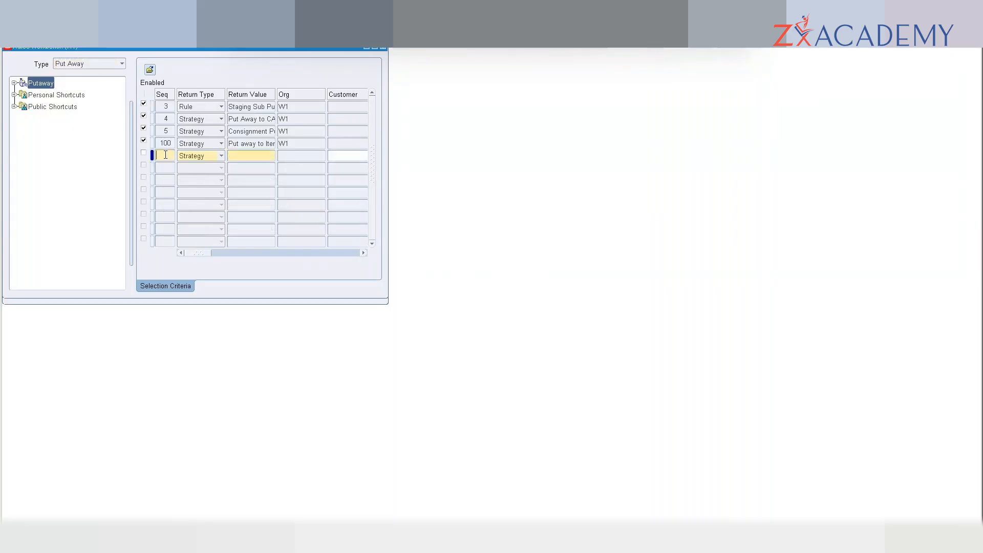
type("10")
key("Tab")
type("SB")
key("Tab")
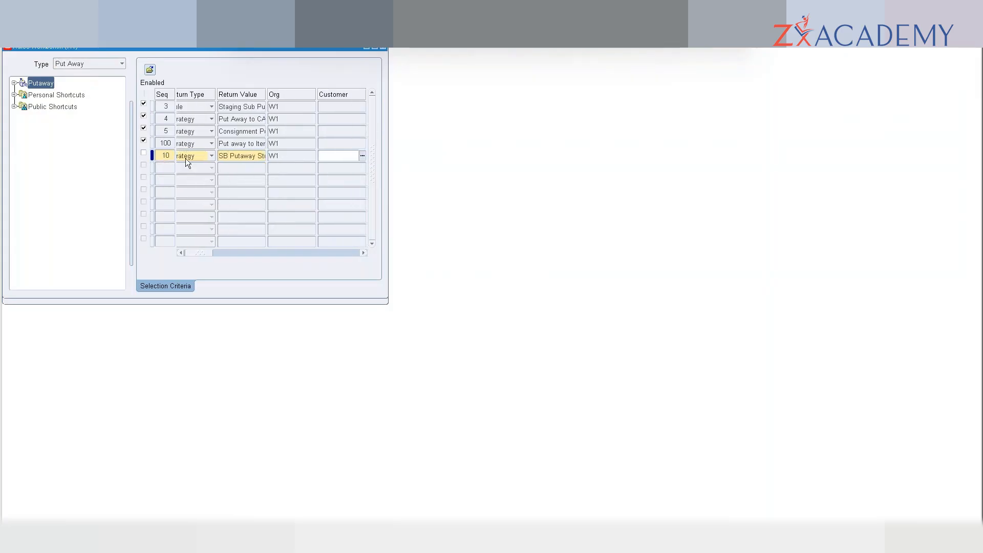
- Set the sequence of the SB Putaway Strategy row to 1
left_click(165, 155)
double_click(165, 155)
type("1")
mouse_move(196, 253)
left_mouse_down()
mouse_move(231, 254)
mouse_move(180, 242)
left_mouse_up()
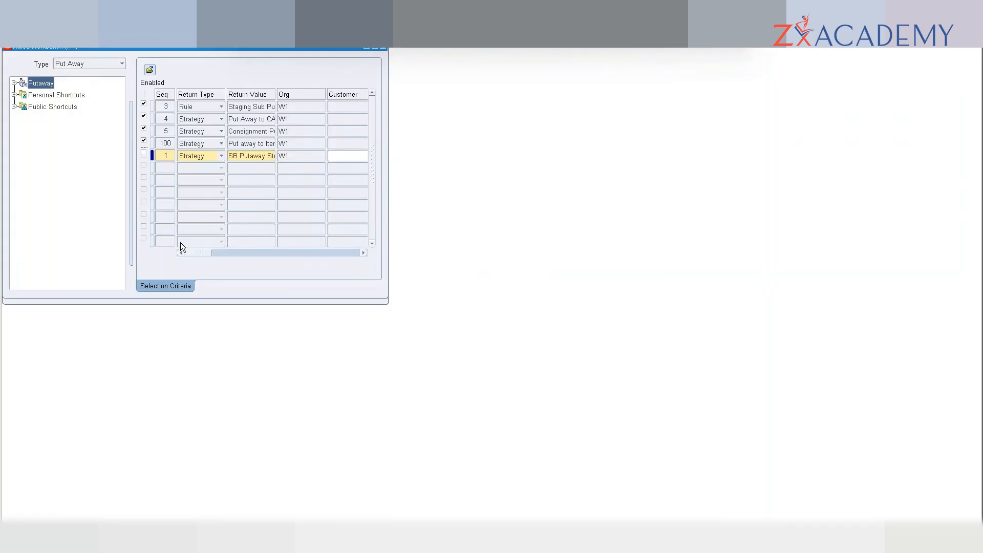
- Set the date type of the sequence 1 row to Always
left_click_drag(189, 252, 325, 257)
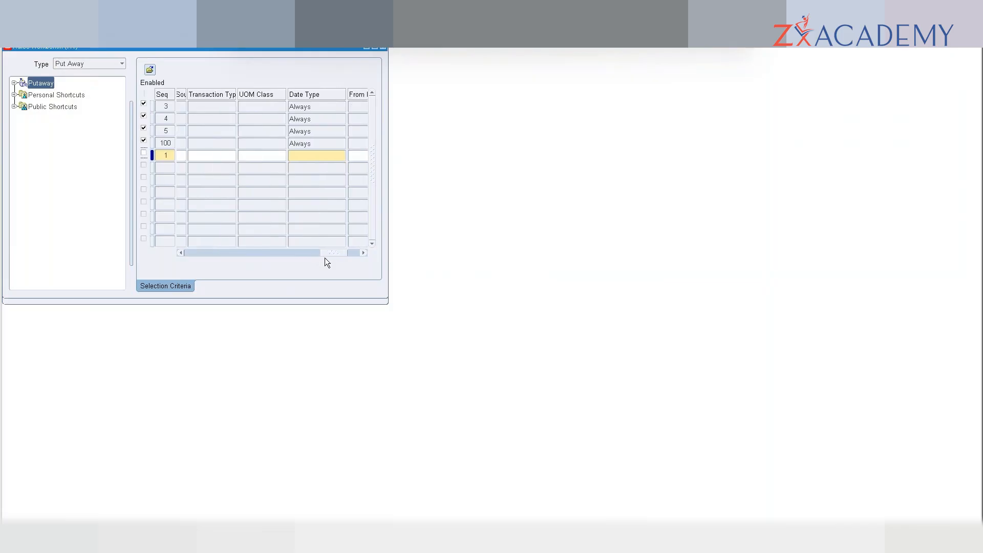
left_click(345, 157)
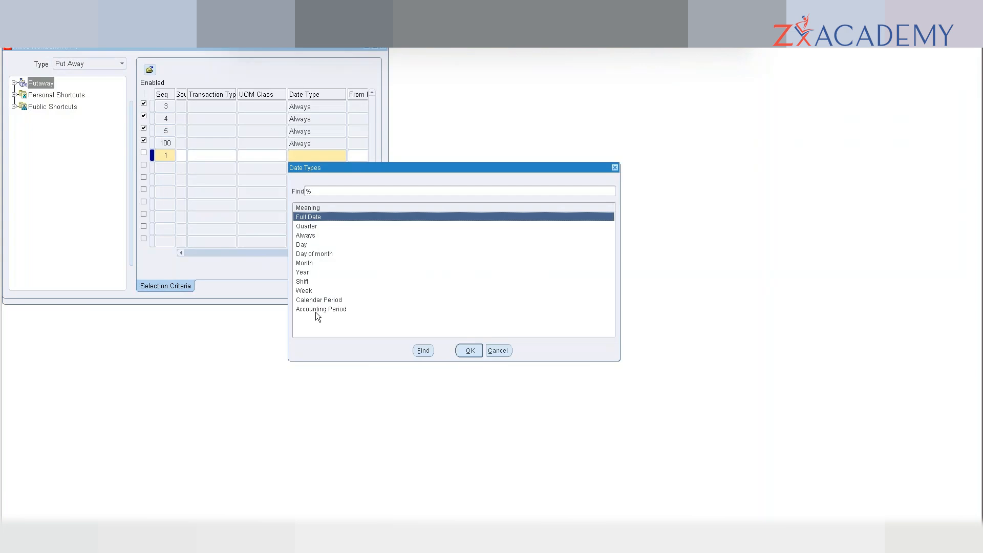
left_click(314, 235)
double_click(314, 235)
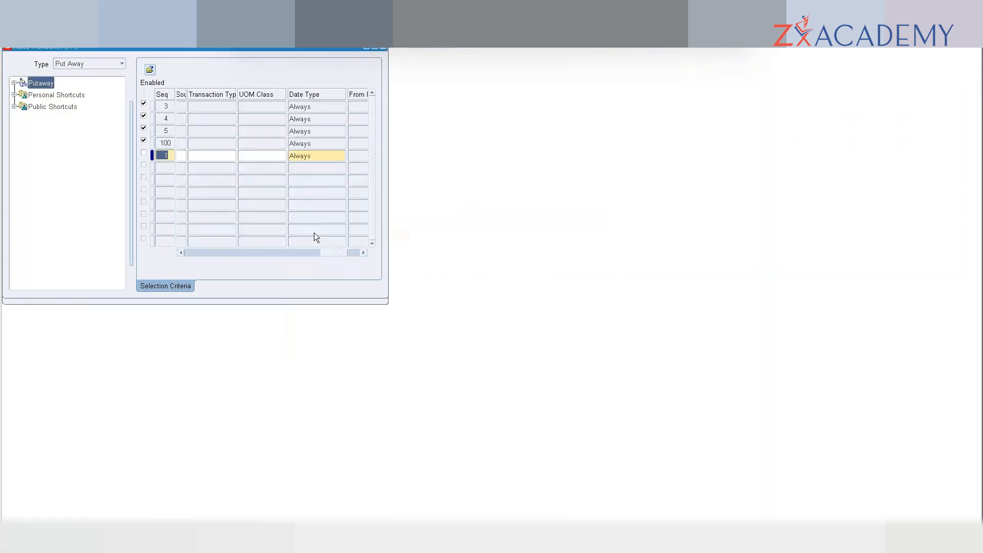
- Set the transaction source of the sequence 1 row to Purchase order
left_click_drag(328, 251, 357, 256)
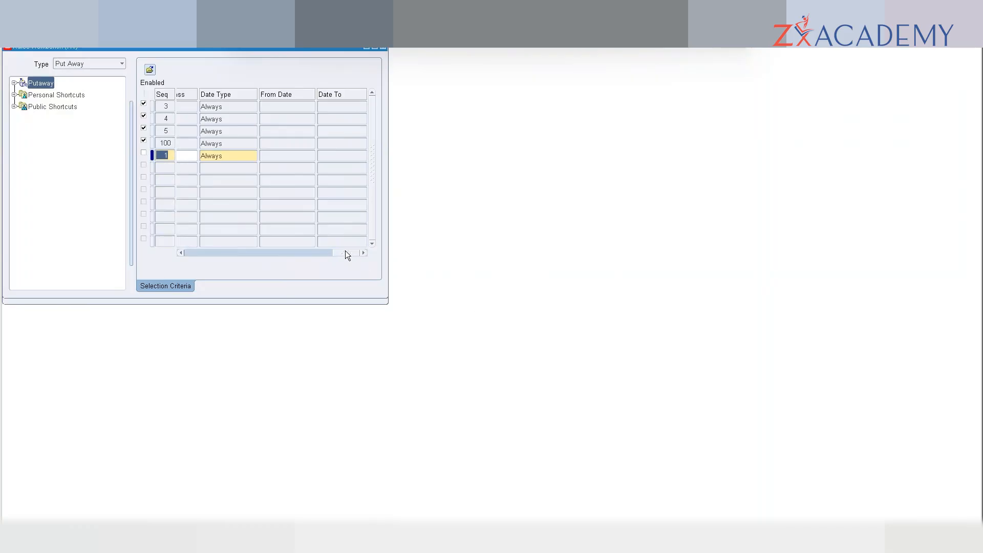
left_click_drag(346, 254, 276, 249)
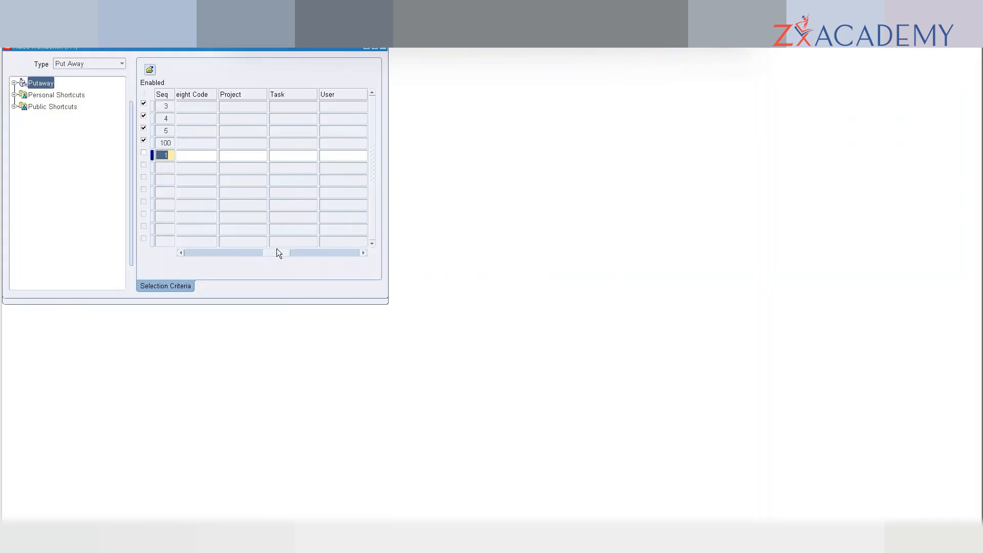
left_click_drag(276, 248, 311, 249)
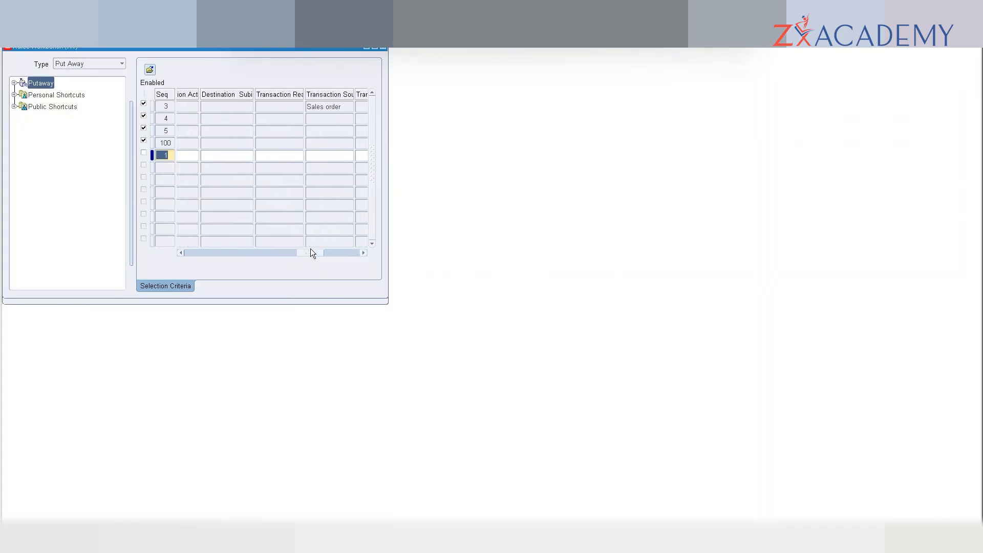
left_click(333, 155)
left_click(353, 155)
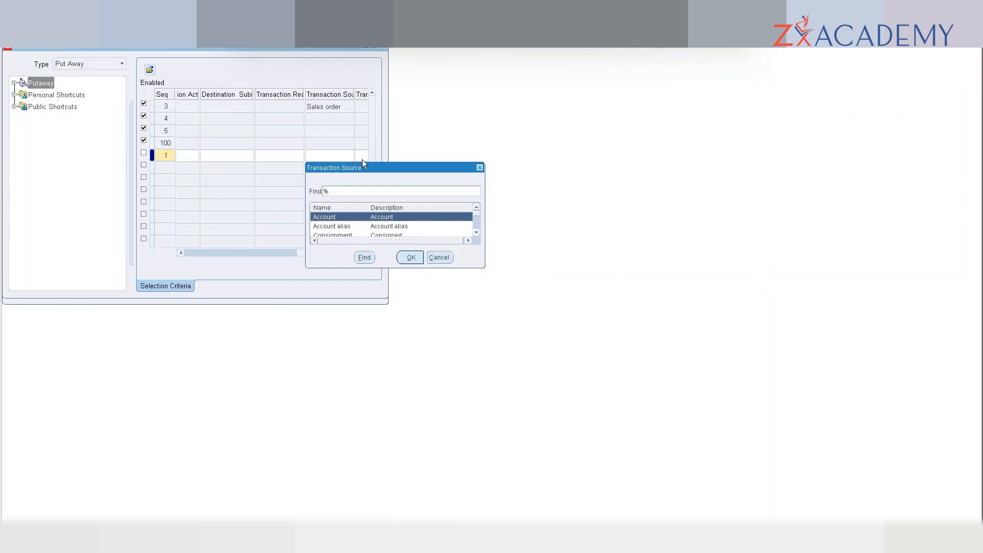
left_click(478, 234)
left_click(478, 234)
left_click(478, 234)
left_click(478, 235)
left_click(478, 235)
left_click(478, 234)
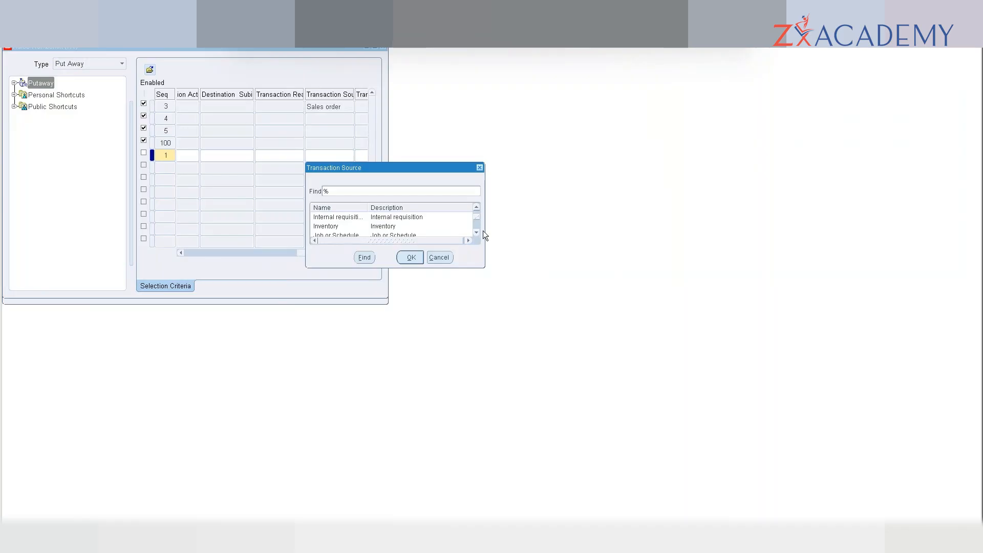
left_click(477, 233)
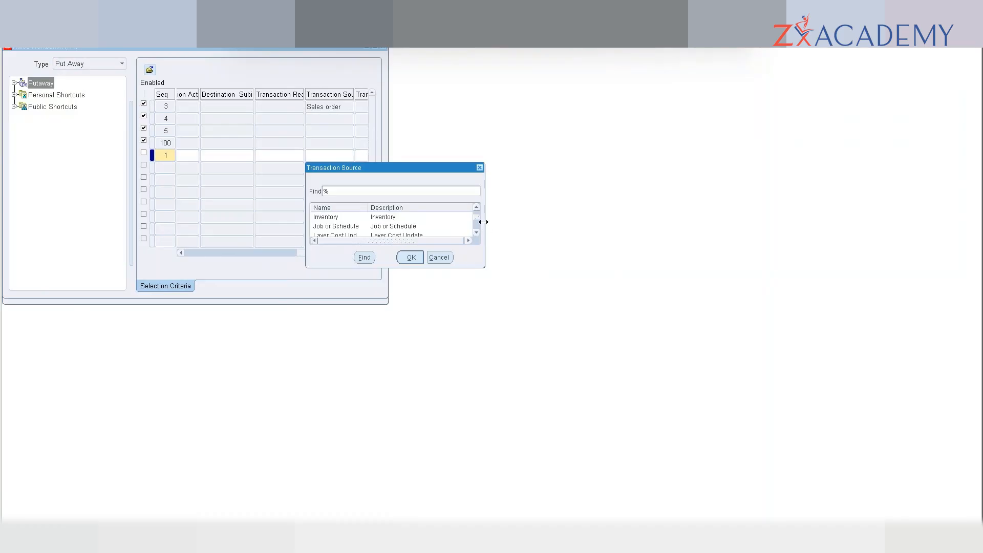
left_click_drag(486, 220, 656, 226)
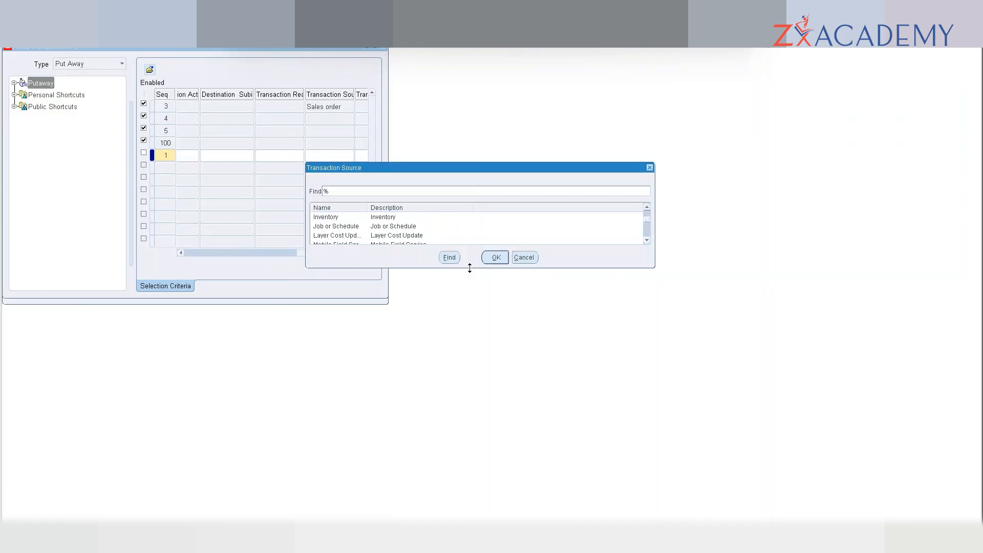
left_click_drag(469, 269, 465, 414)
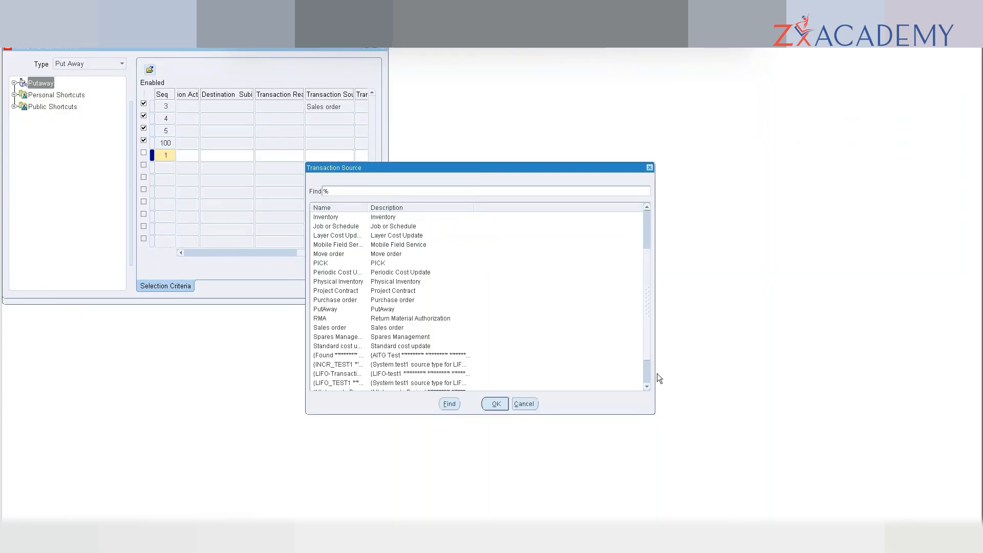
scroll(645, 387, "down", 4)
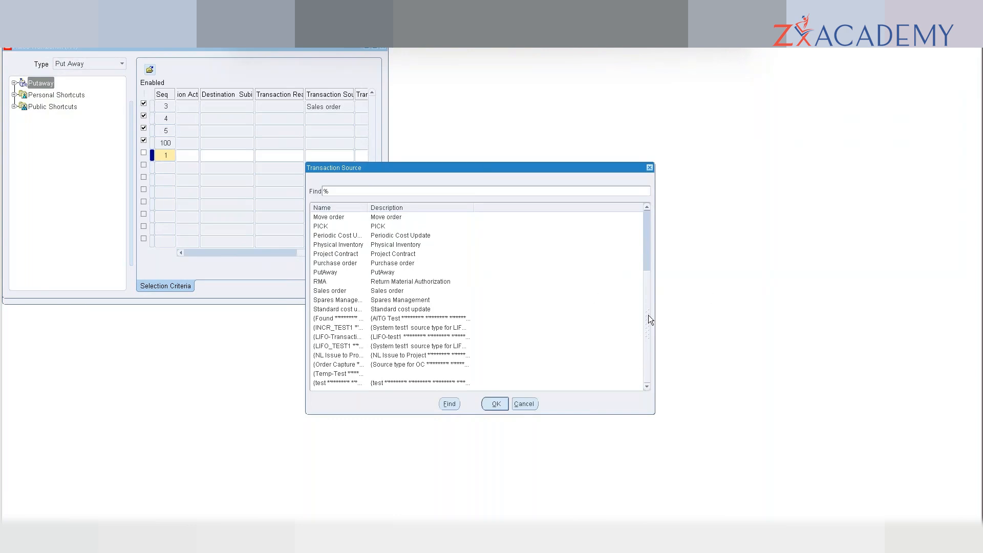
scroll(648, 300, "up", 3)
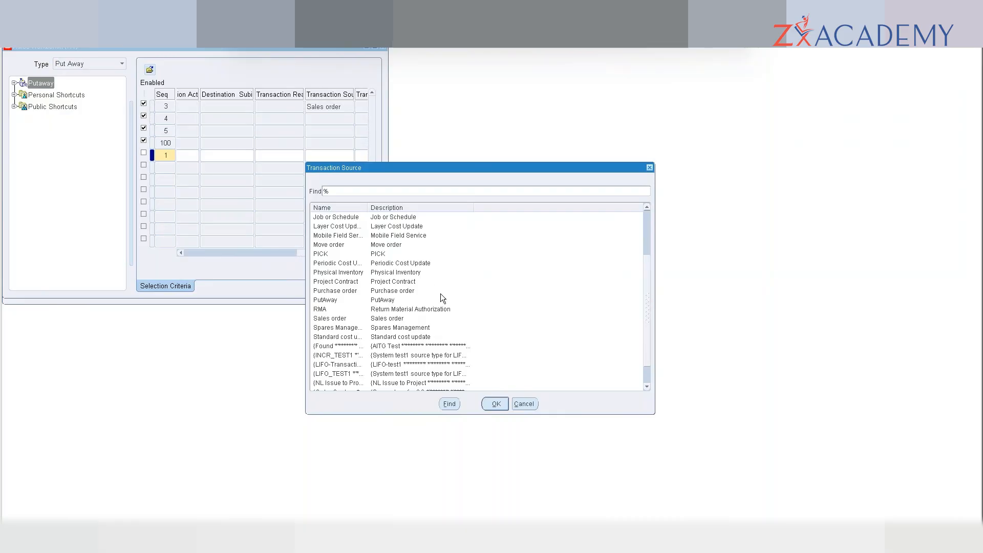
left_click_drag(649, 307, 646, 275)
left_click_drag(647, 263, 647, 259)
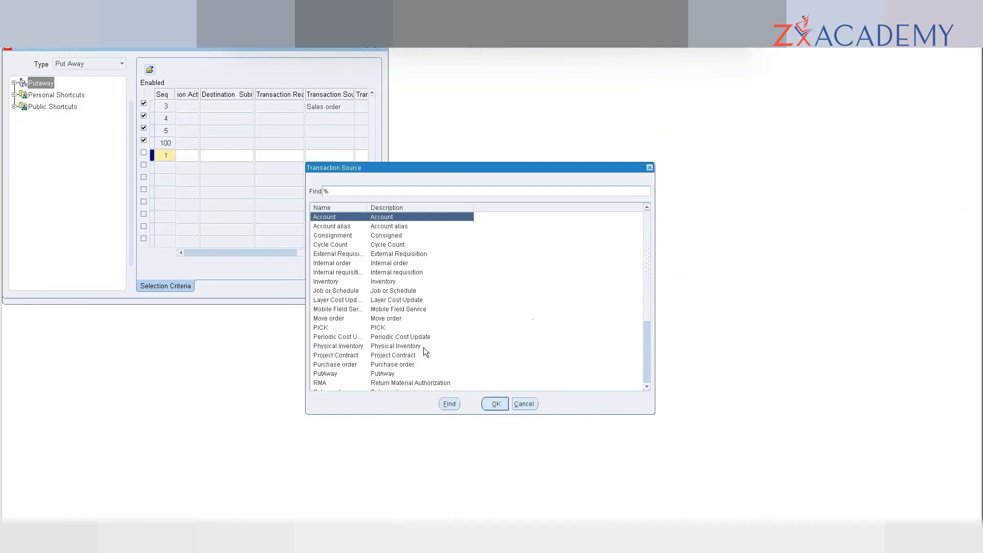
double_click(389, 364)
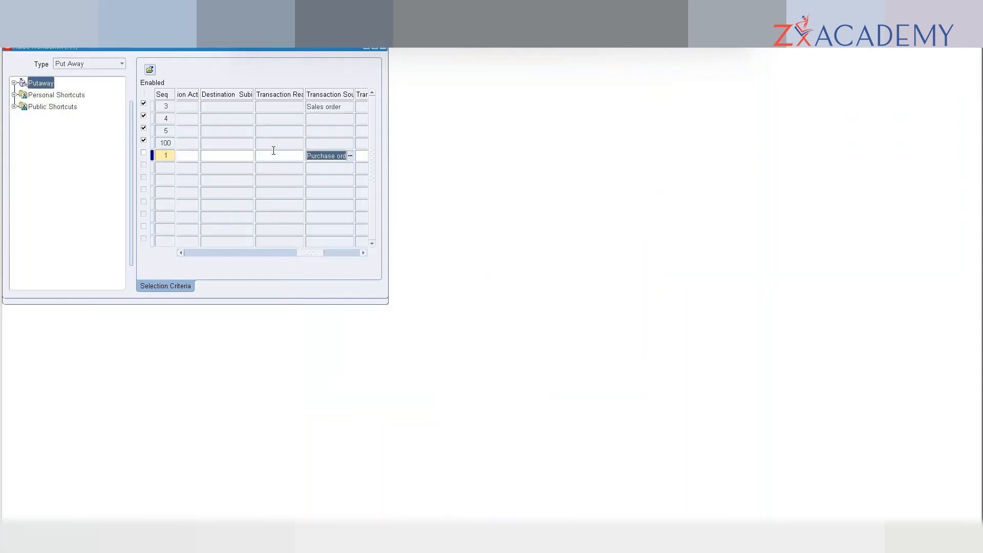
- Look through the transaction types for the sequence 1 row and pick the account alias issue type
left_click_drag(301, 253, 322, 255)
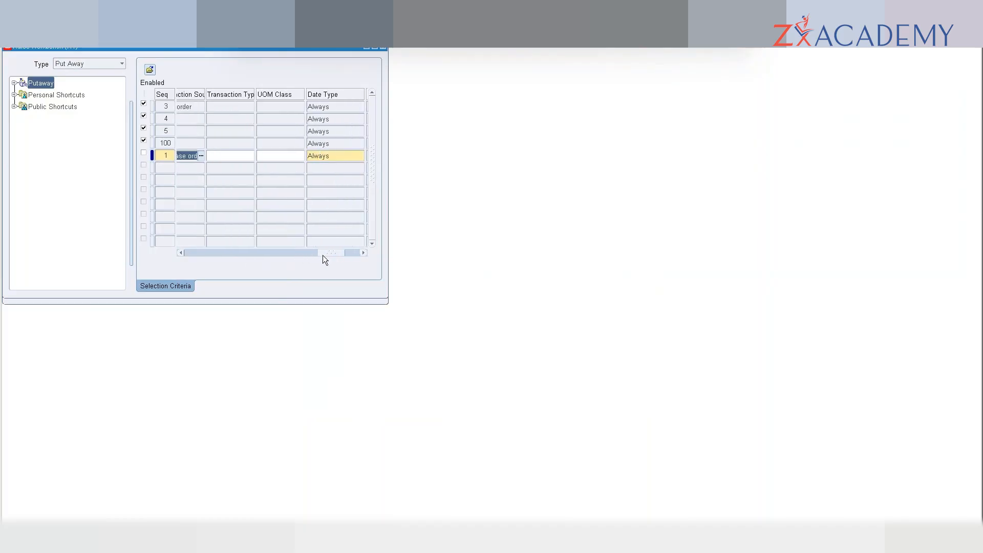
left_click(235, 154)
left_click(251, 156)
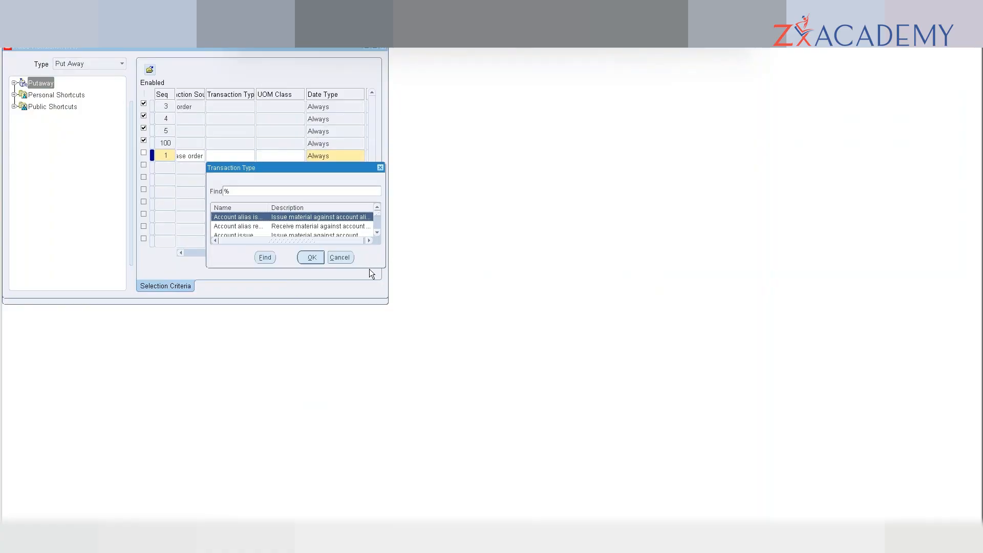
left_click_drag(367, 267, 401, 460)
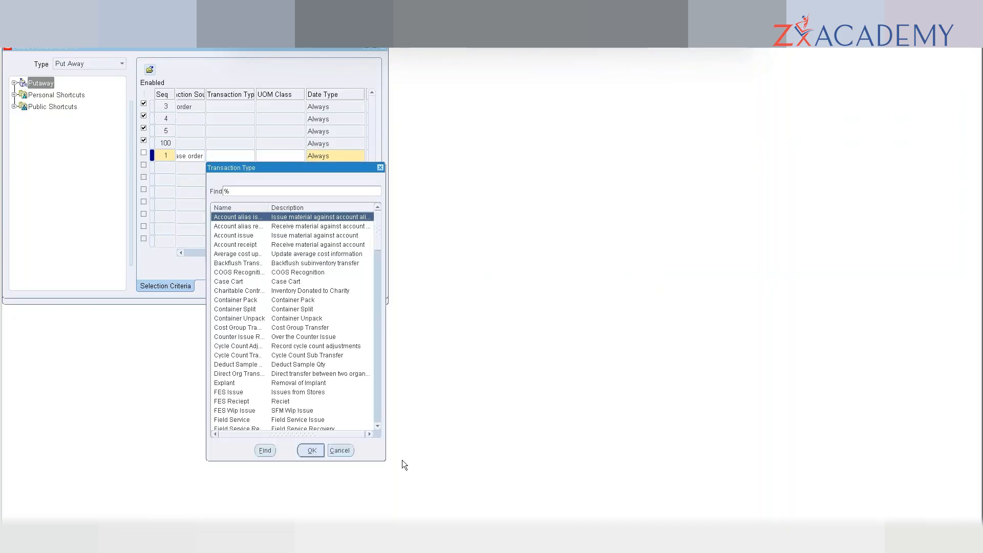
left_click(377, 426)
left_click(378, 426)
left_click(378, 427)
left_click(378, 427)
left_click(378, 427)
left_click(377, 426)
left_click(378, 427)
left_click(378, 427)
left_click(378, 426)
left_click(378, 427)
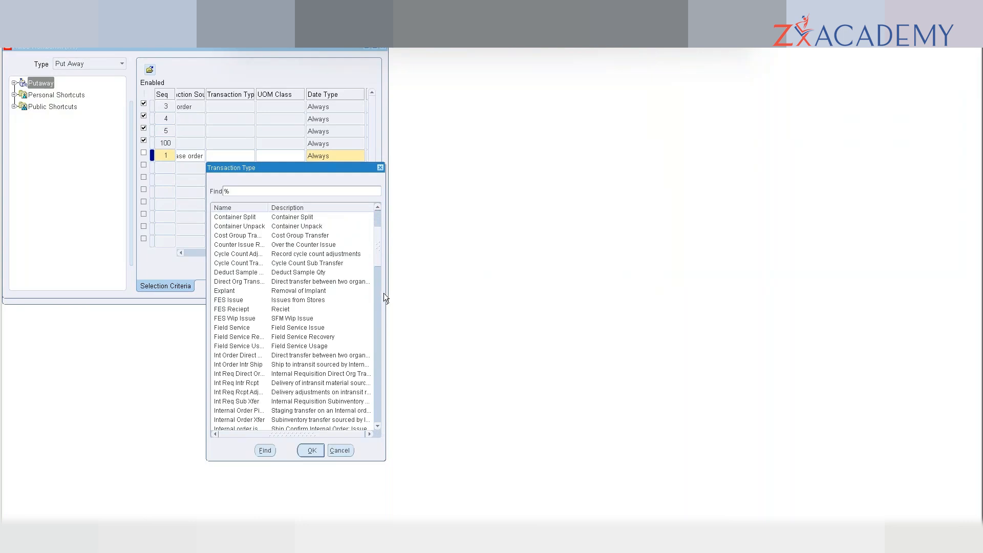
left_click_drag(386, 293, 599, 312)
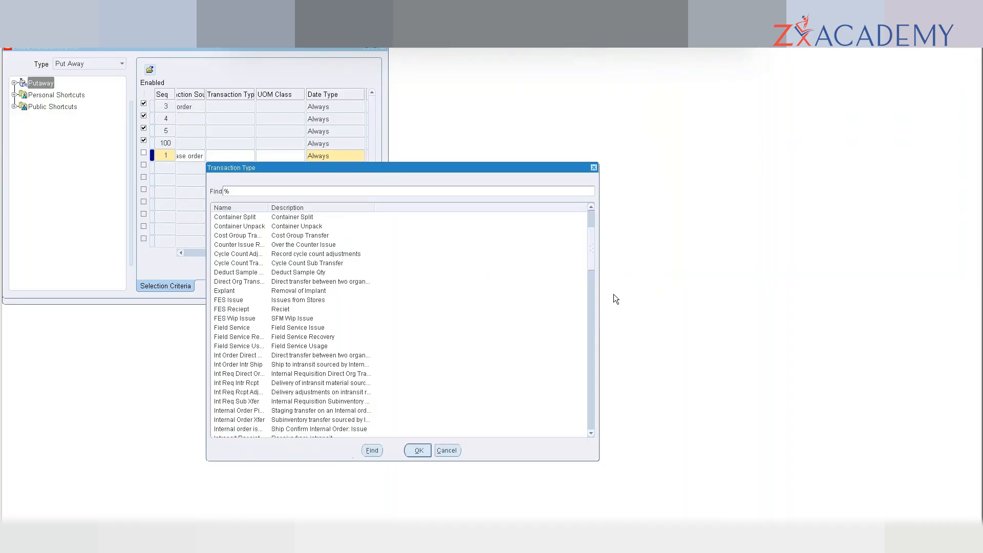
left_click(591, 266)
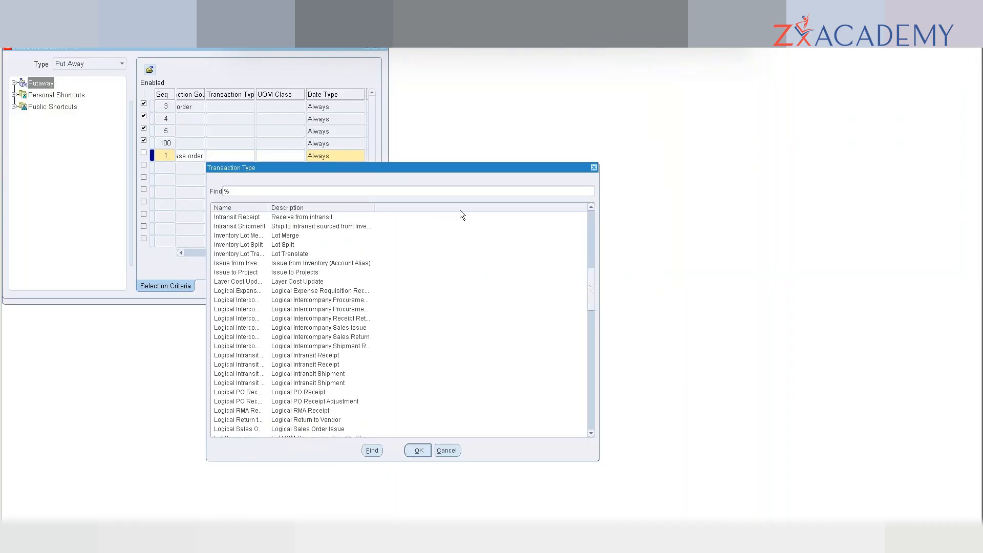
left_click(591, 207)
left_click(592, 207)
left_click(592, 207)
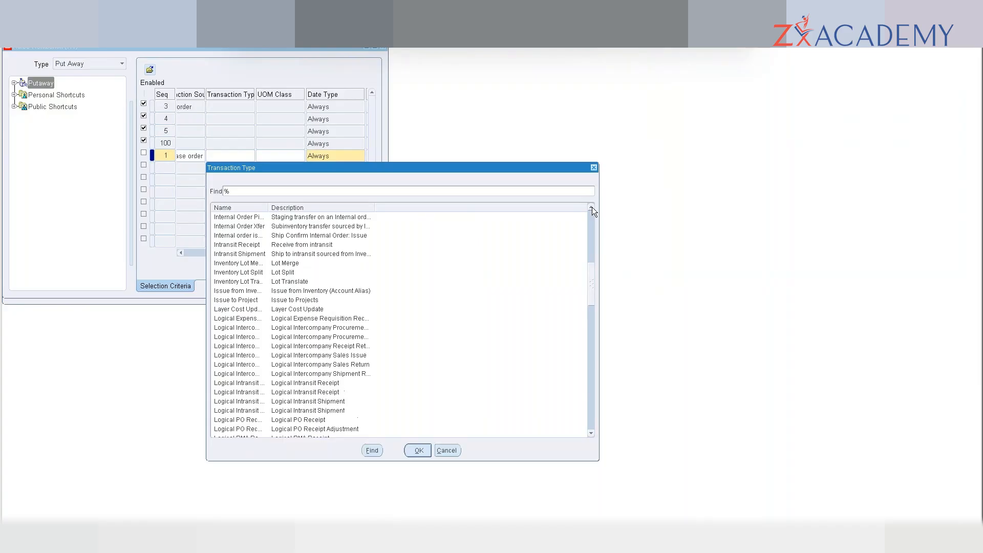
left_click(592, 207)
left_click(592, 207)
left_click(592, 207)
left_click(591, 207)
left_click(592, 207)
left_click(591, 206)
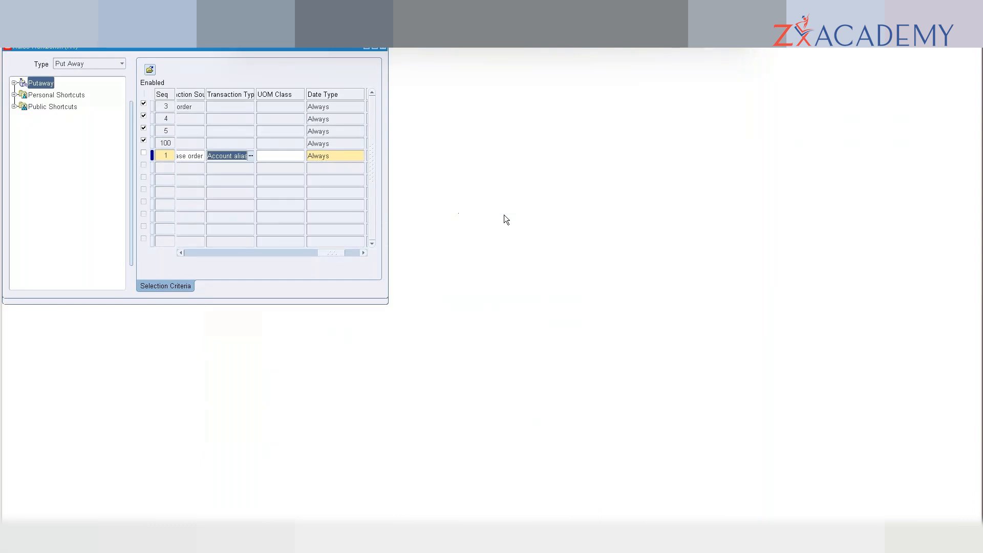
left_click(294, 157)
left_click(108, 22)
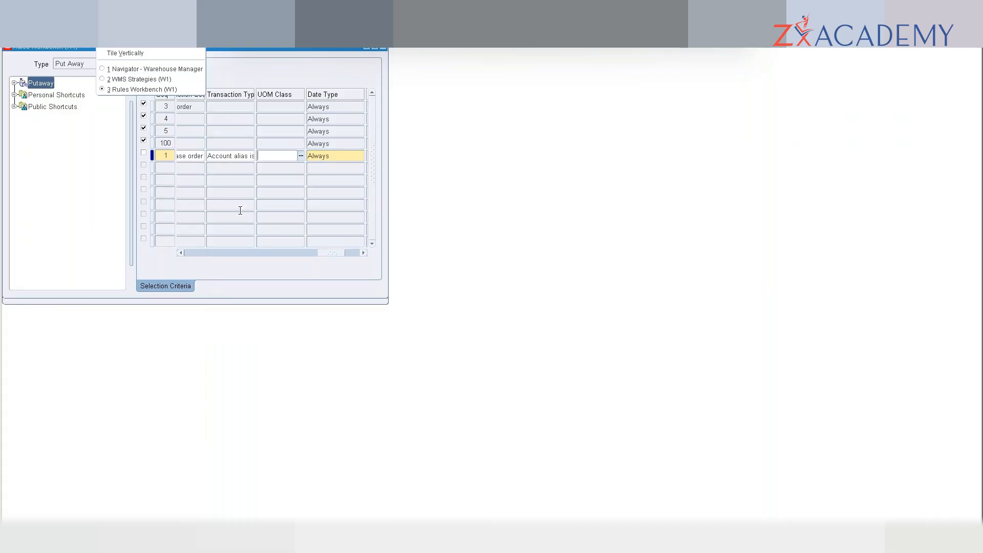
left_click(245, 151)
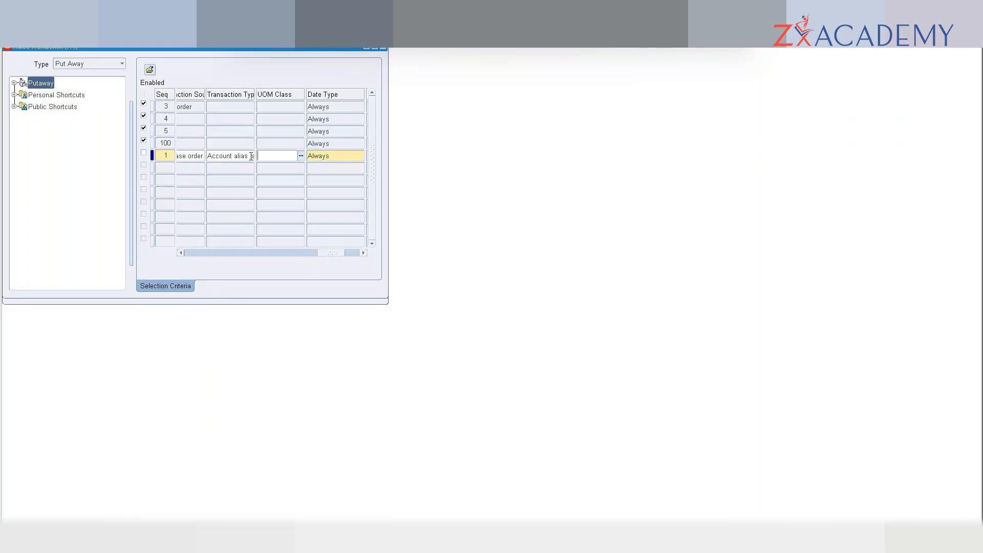
- Bring up the transaction type choices for the sequence 1 row, widen the list and its description column, and filter it by %Recei%
left_click(250, 156)
left_click_drag(368, 268, 400, 414)
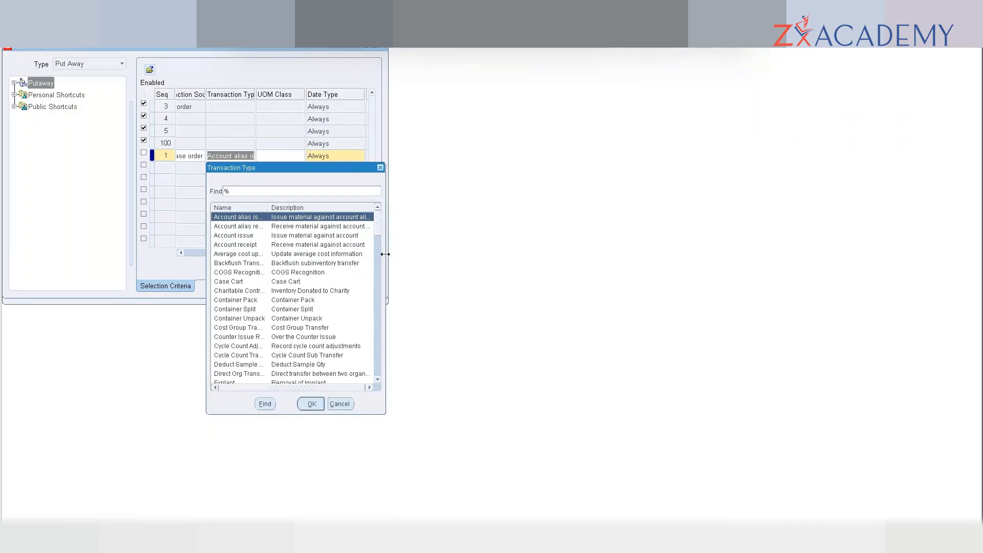
left_click_drag(385, 254, 569, 285)
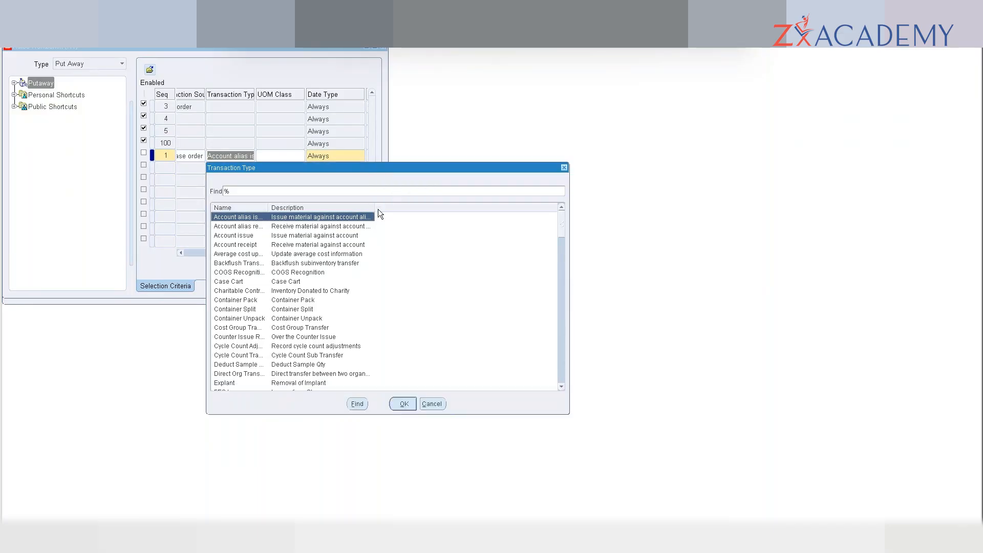
left_click_drag(374, 207, 508, 220)
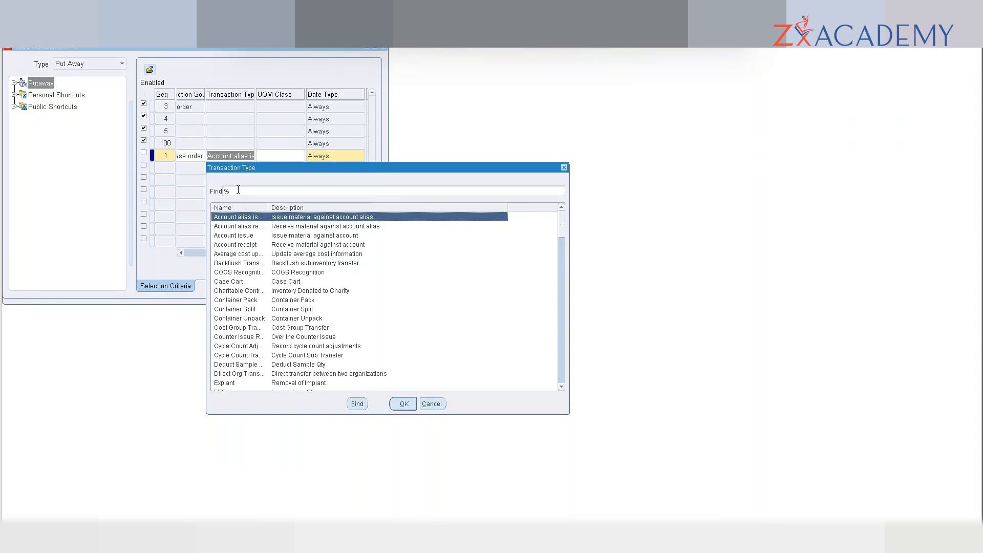
type("Re")
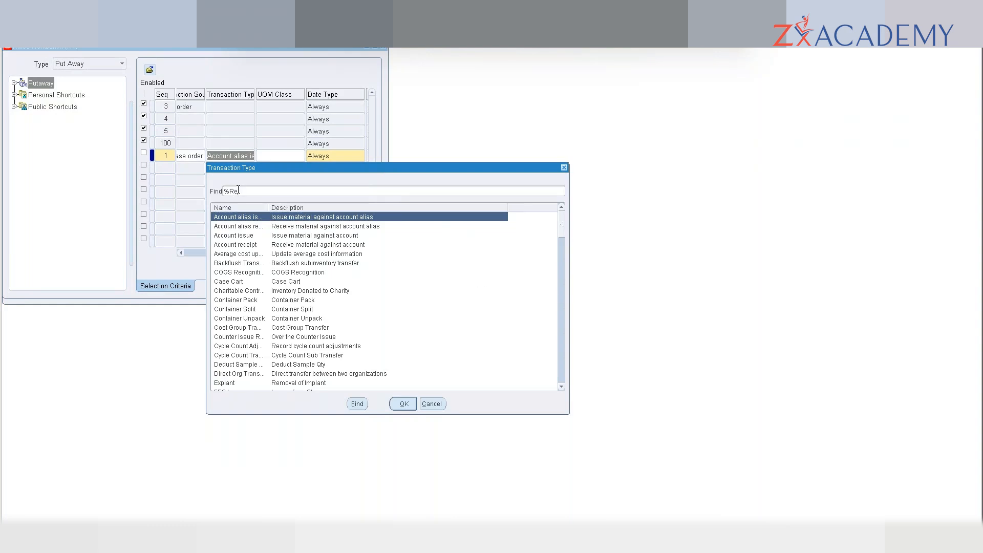
type("cei%")
key("Return")
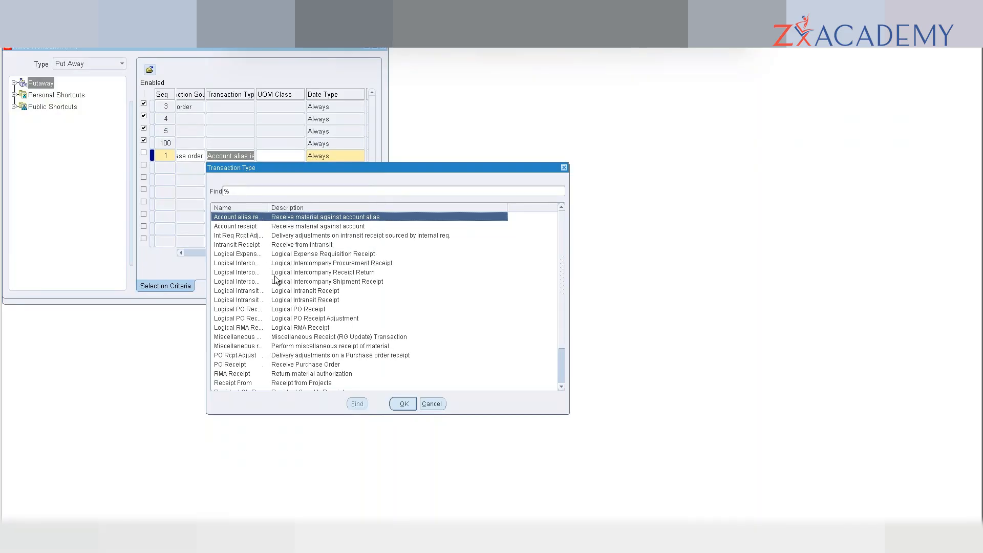
- Set the transaction type of the sequence 1 row to PO Receipt
left_click(275, 275)
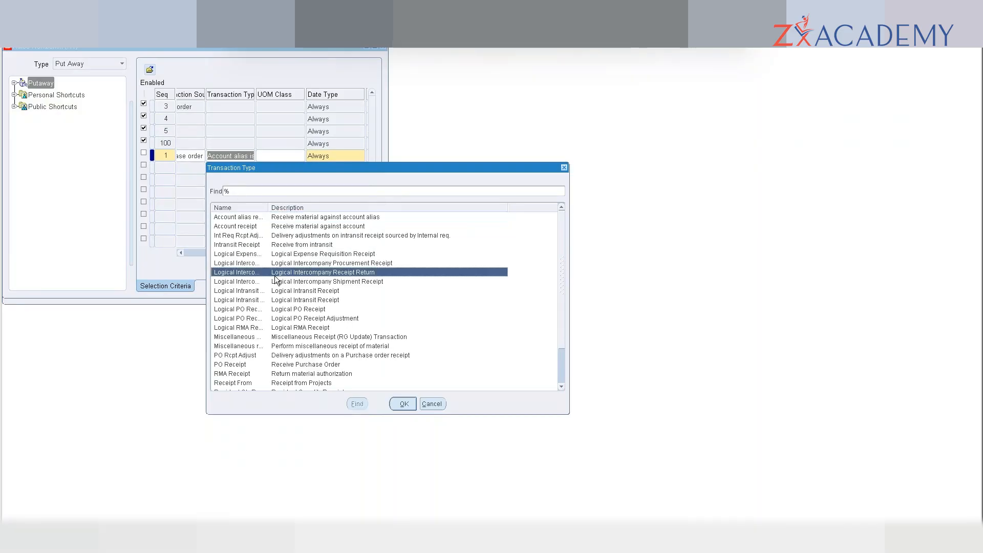
key("Down")
key("Down")
key("Down")
key("Down")
key("Down")
key("Down")
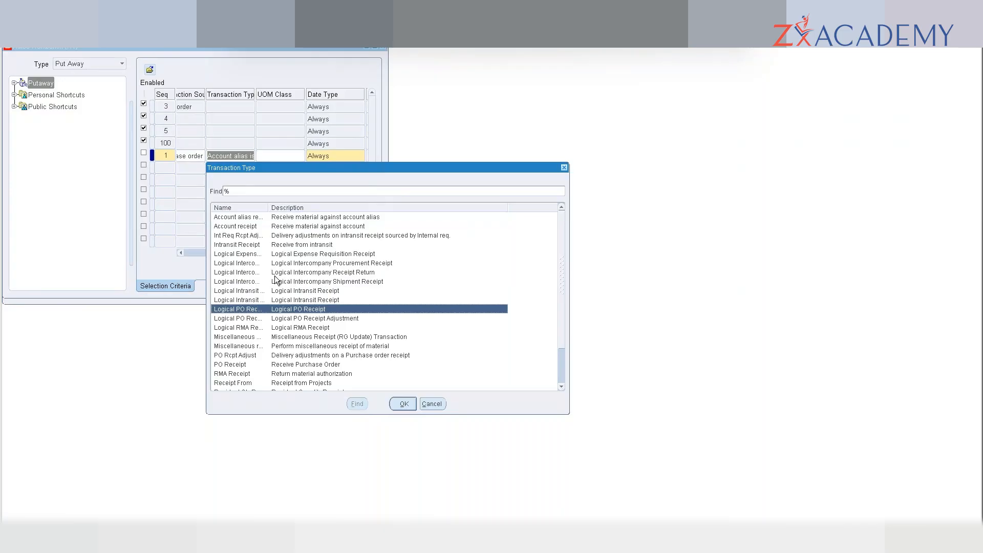
key("Down")
key("Down")
key("Down")
key("Down")
key("Down")
key("Down")
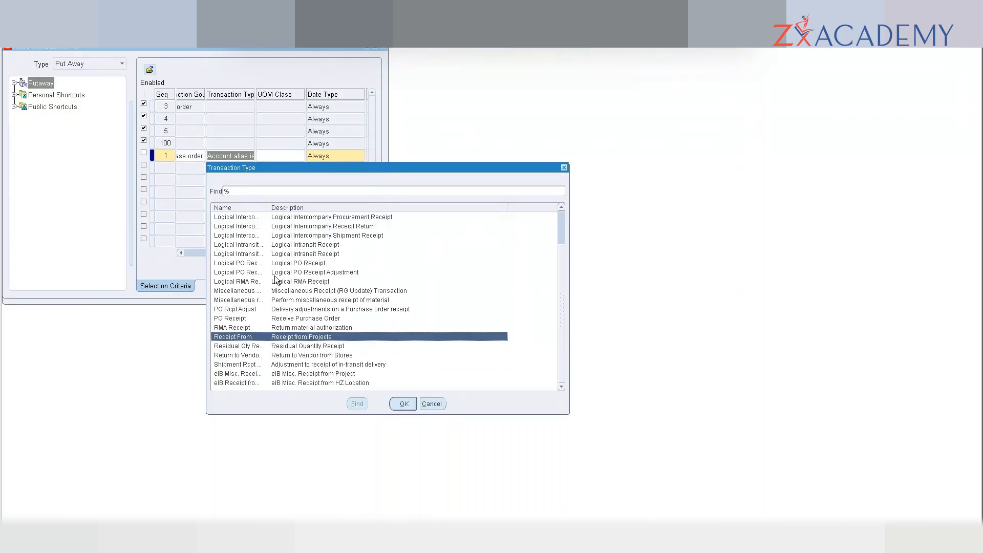
key("Up")
key("Up")
key("Up")
key("Down")
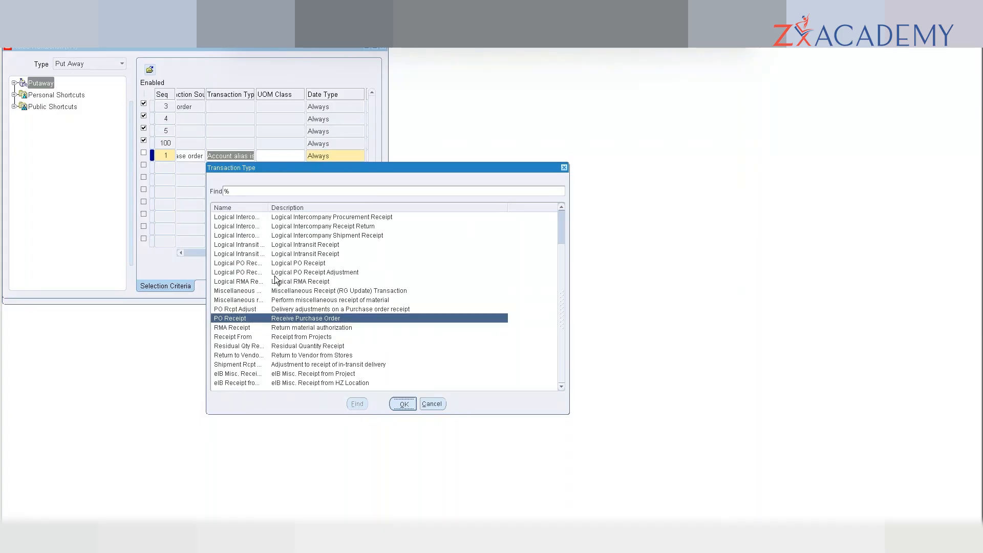
key("Return")
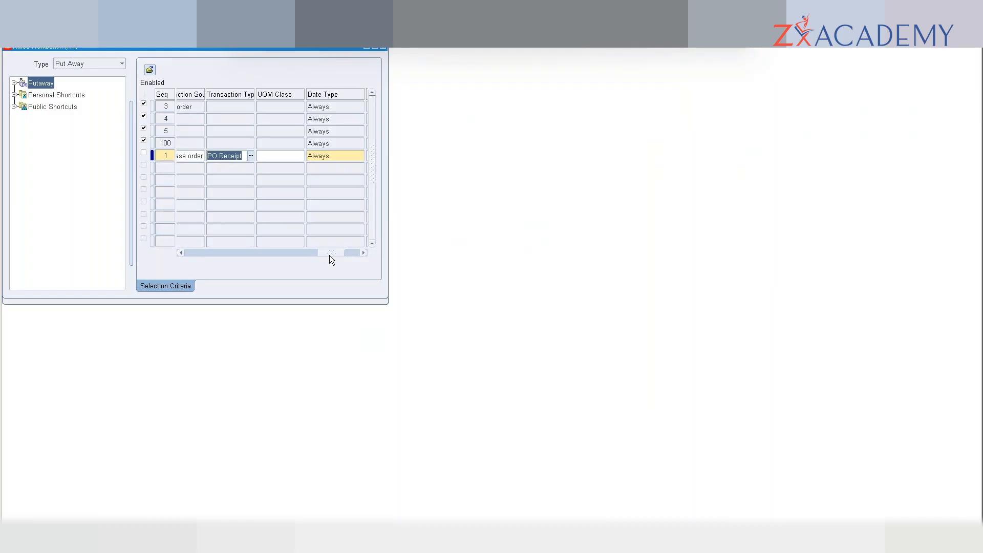
- Try to enable the SB Putaway Strategy row with sequence 1
left_click_drag(284, 255, 177, 275)
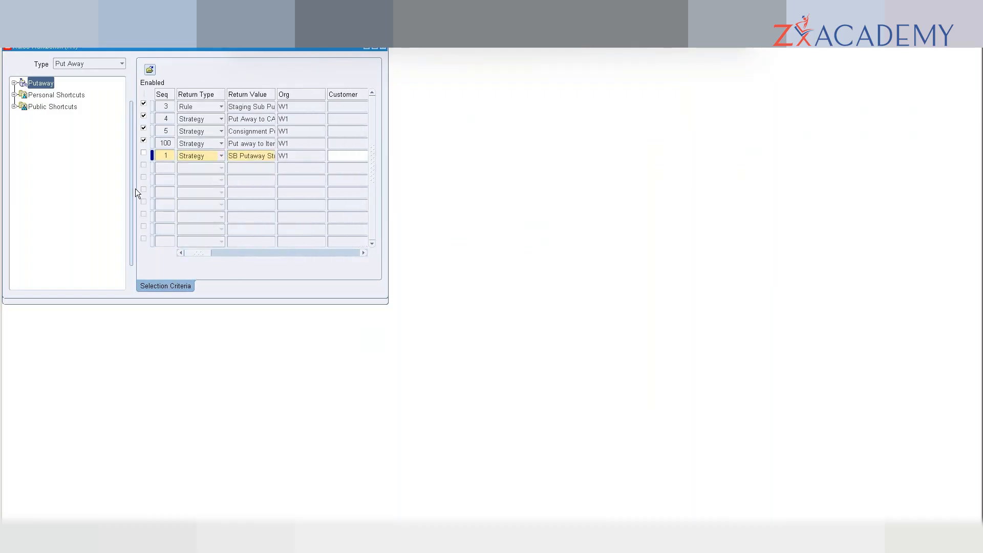
left_click(143, 153)
left_click(143, 153)
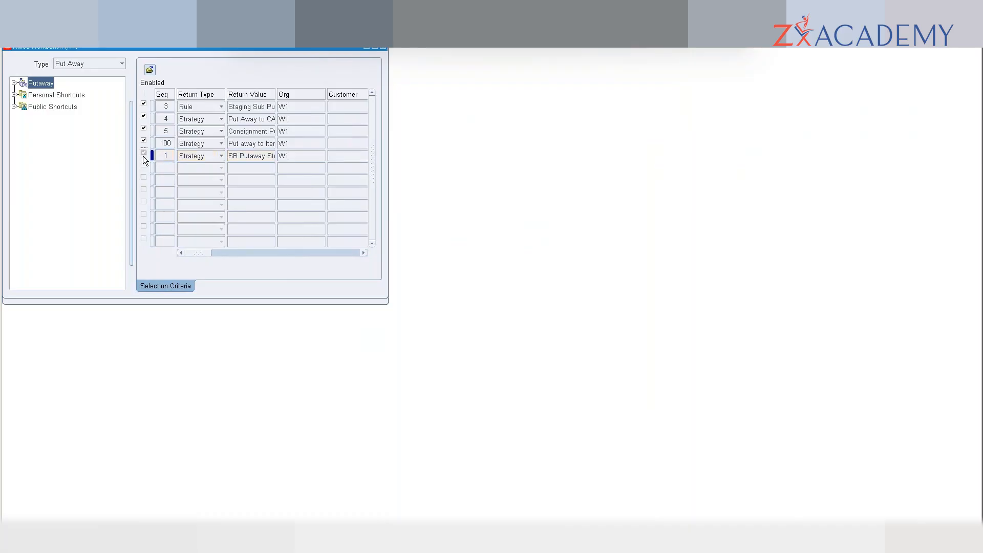
- Check the transaction source and type of the sequence 1 row and widen the Transaction Action column
left_click_drag(195, 251, 326, 262)
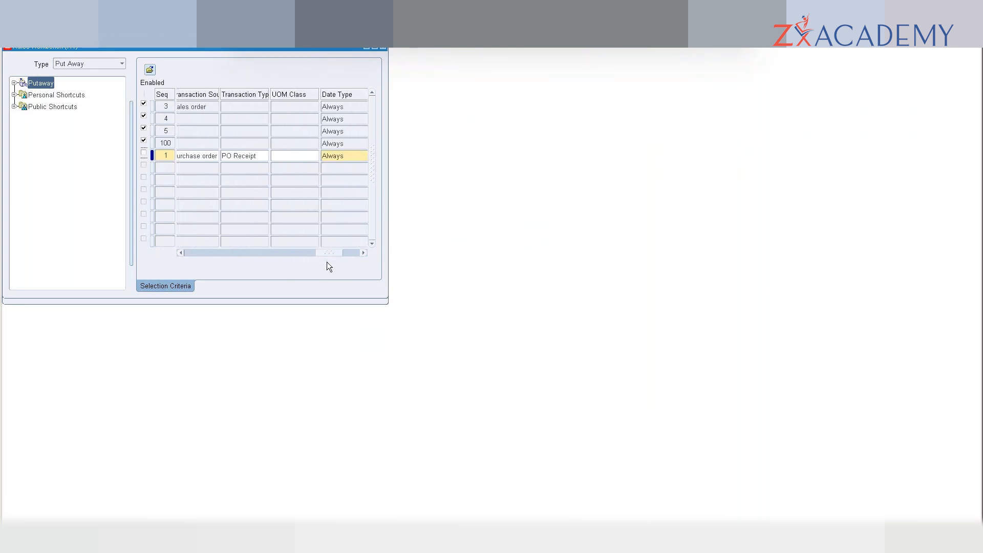
left_click(257, 156)
left_click_drag(324, 253, 298, 254)
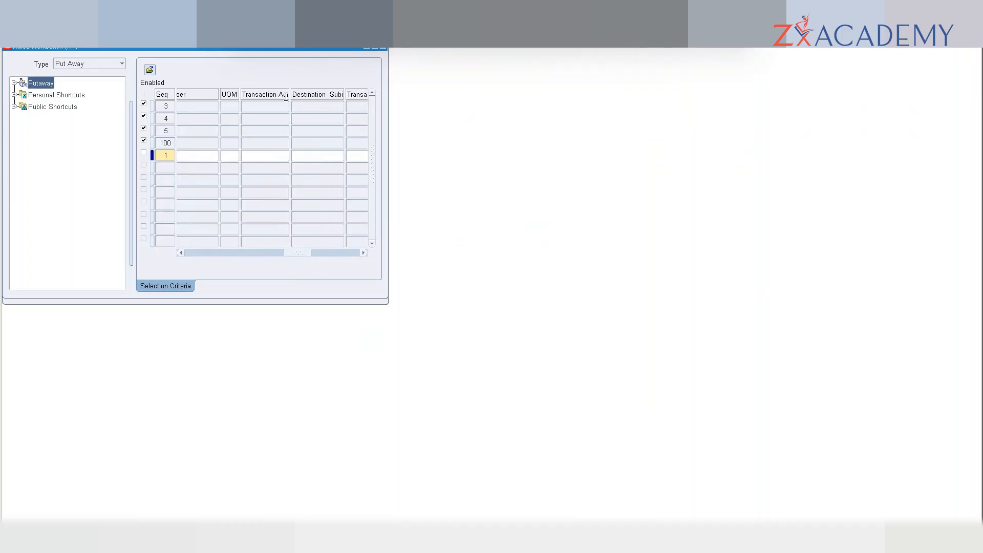
left_click_drag(286, 96, 307, 96)
key("Tab")
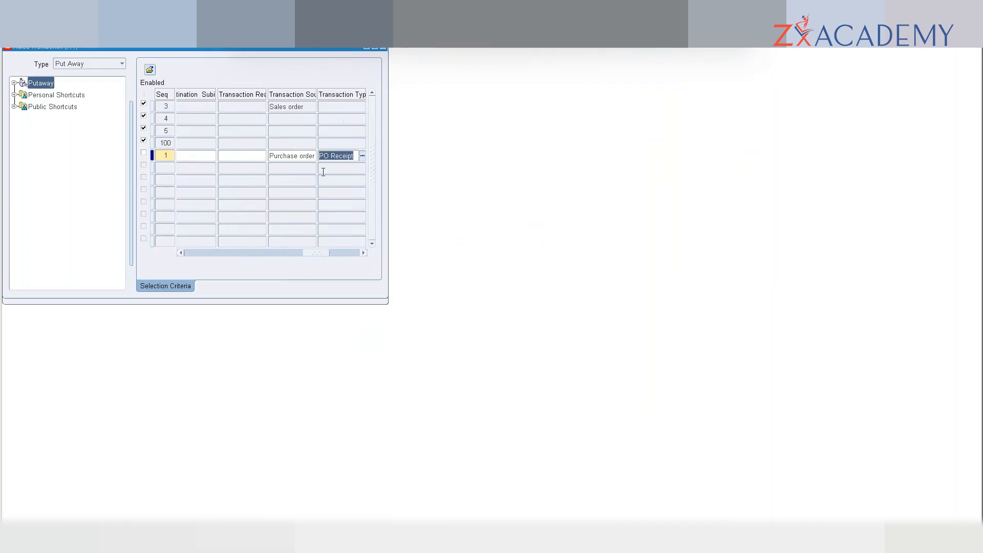
left_click_drag(316, 252, 289, 257)
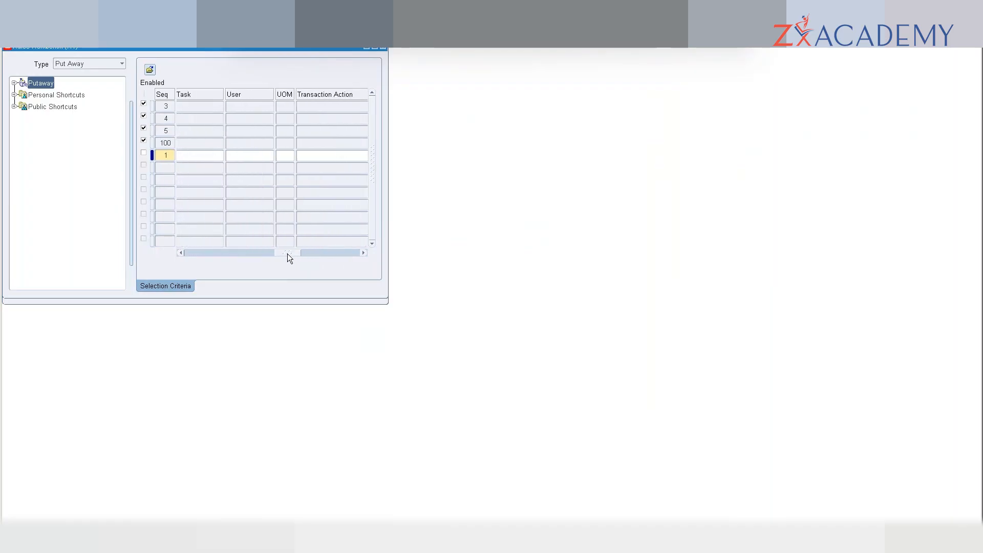
- Look through the available transaction actions for the sequence 1 row without choosing one
left_click(337, 155)
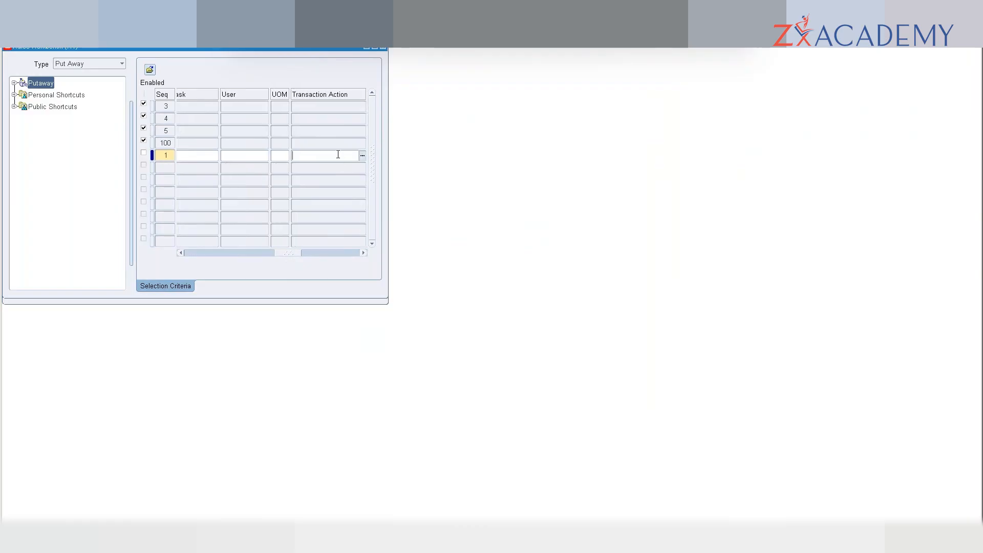
left_click(362, 156)
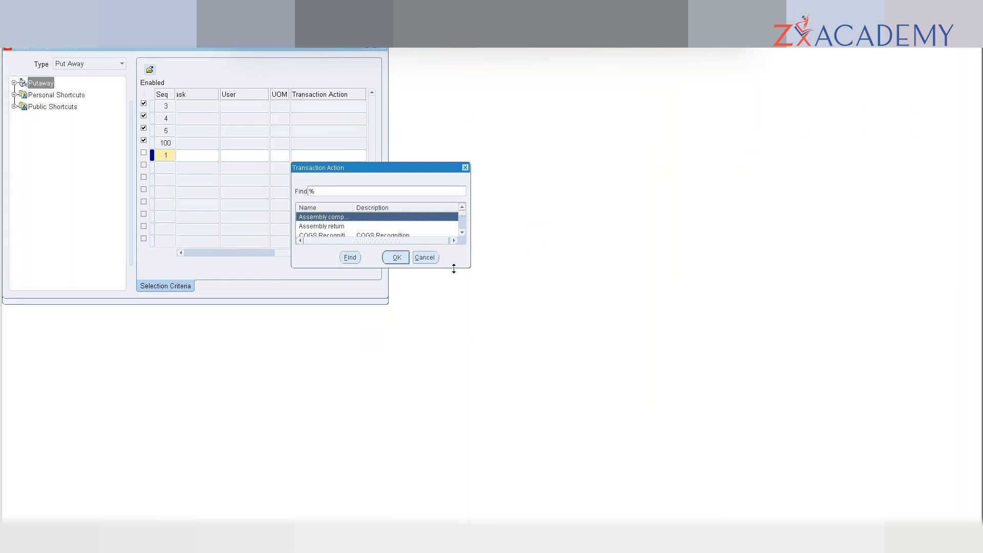
left_click_drag(453, 268, 474, 391)
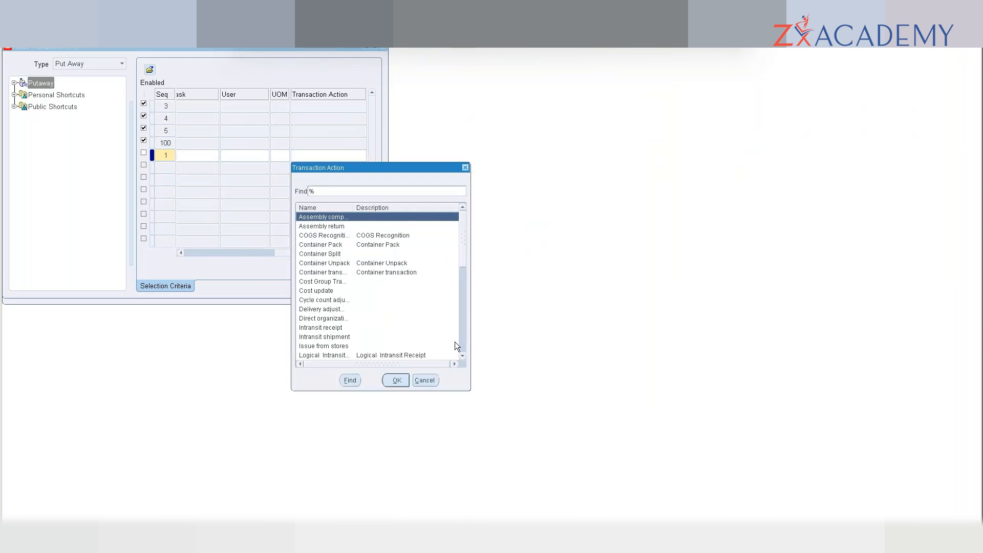
left_click(462, 344)
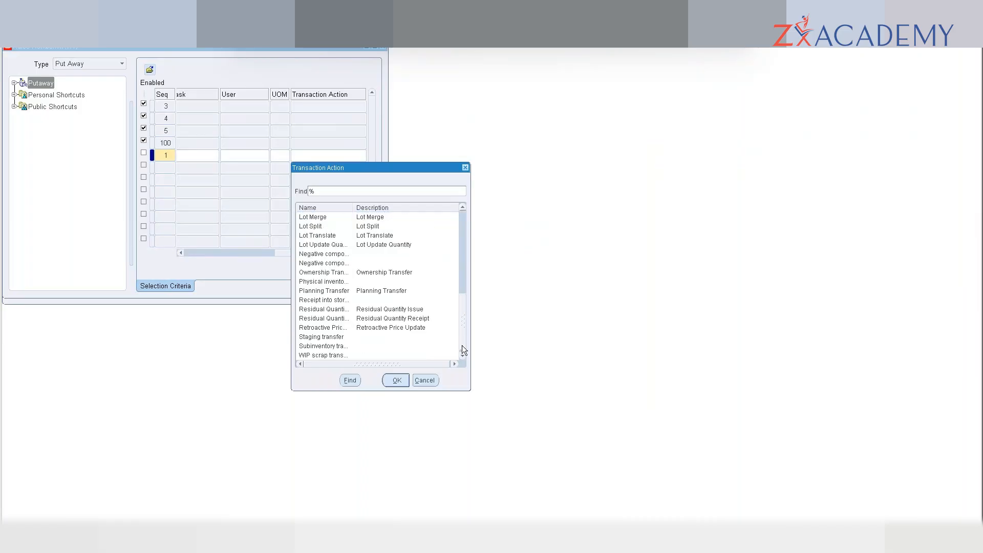
left_click(425, 378)
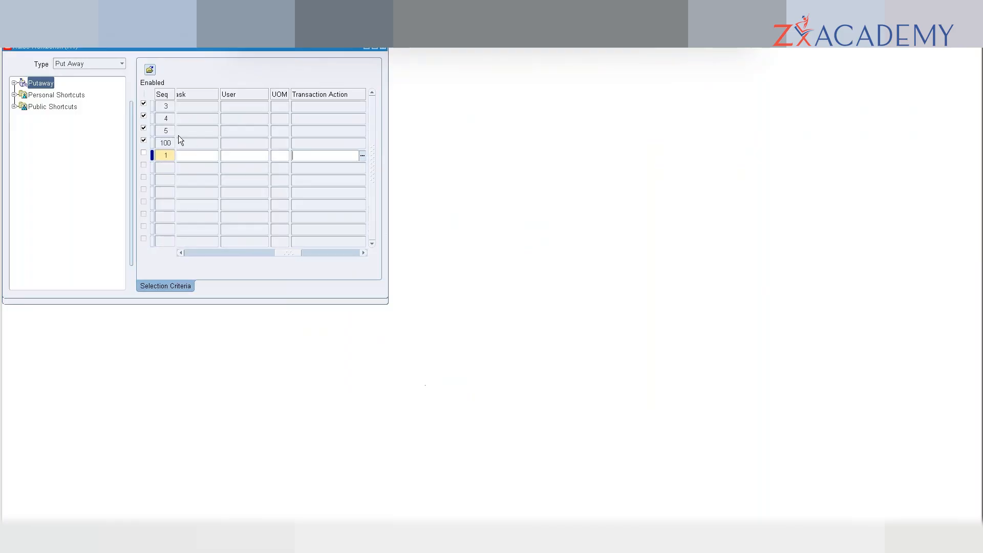
- Enable the sequence 1 row, and close the Rules Workbench and the WMS Strategies form
left_click(145, 155)
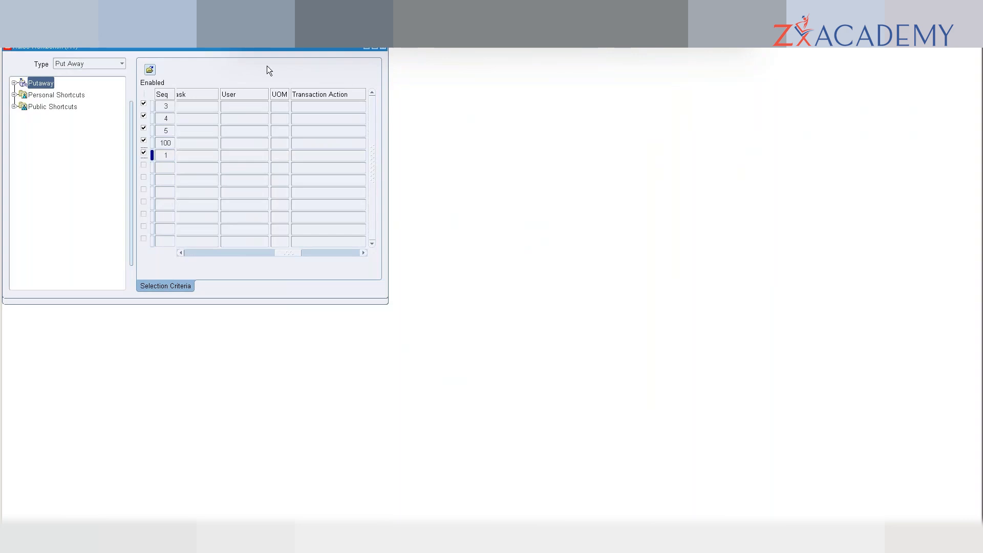
left_click(383, 46)
left_click(348, 83)
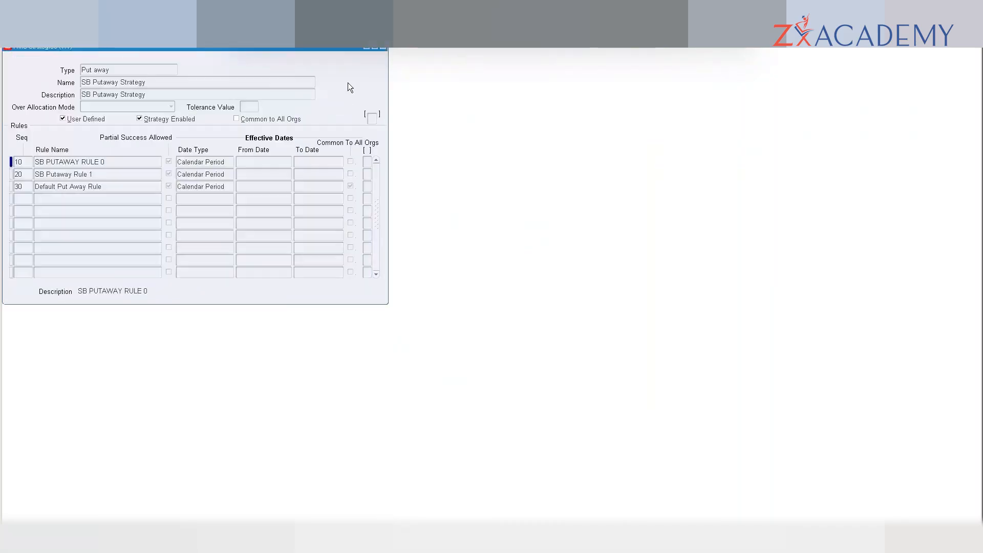
left_click(384, 46)
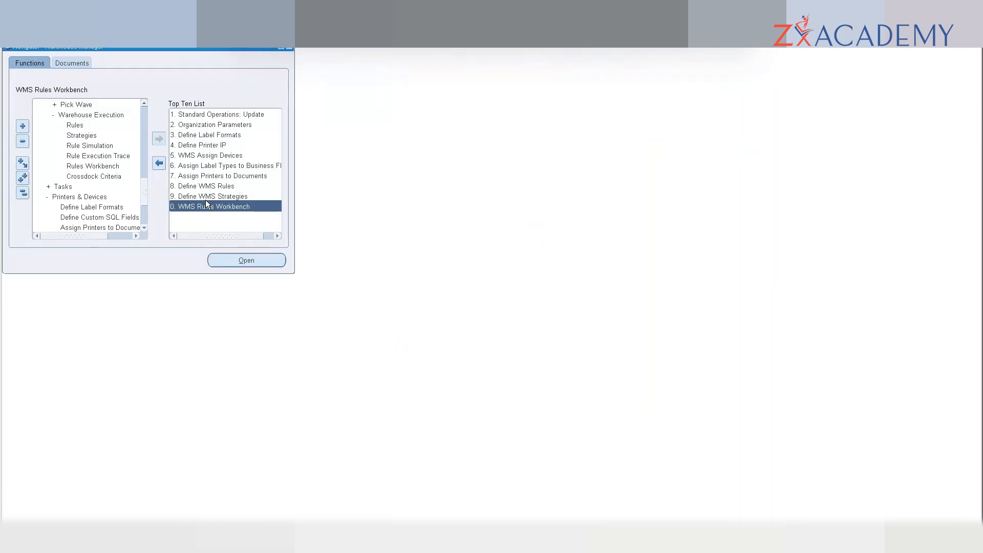
- Reopen the WMS Rules Workbench for the Put Away type and check the SB Putaway Strategy row's transaction source and type
double_click(204, 206)
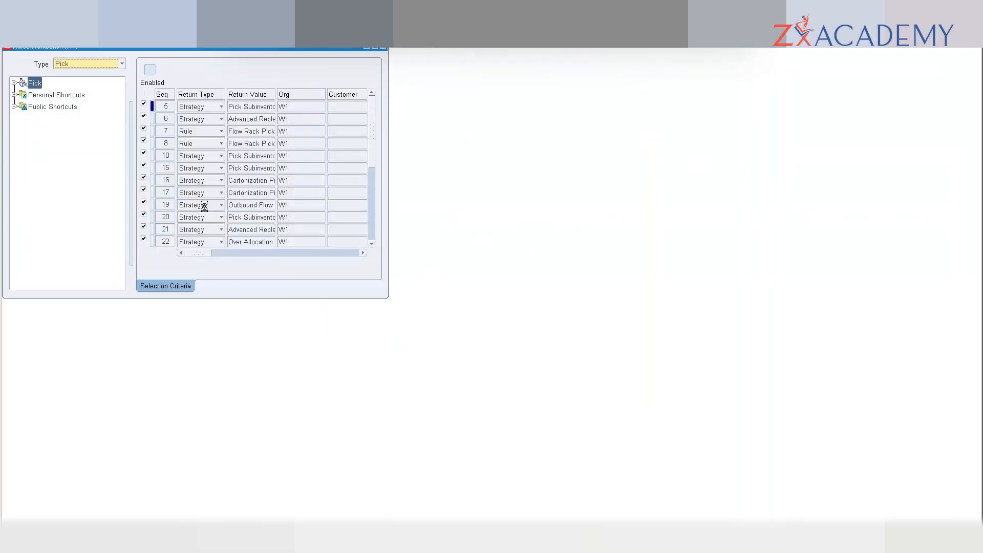
left_click(83, 65)
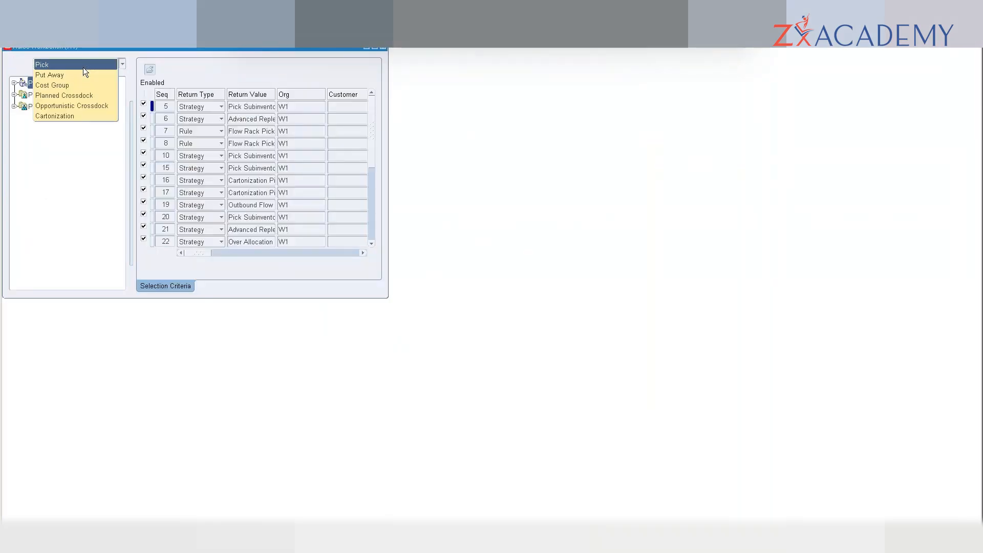
left_click(75, 77)
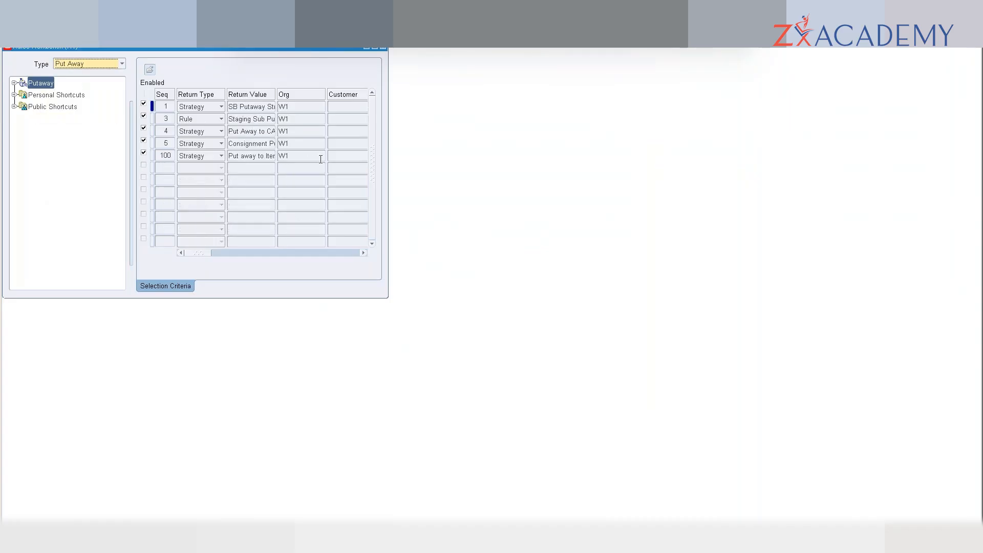
left_click(240, 108)
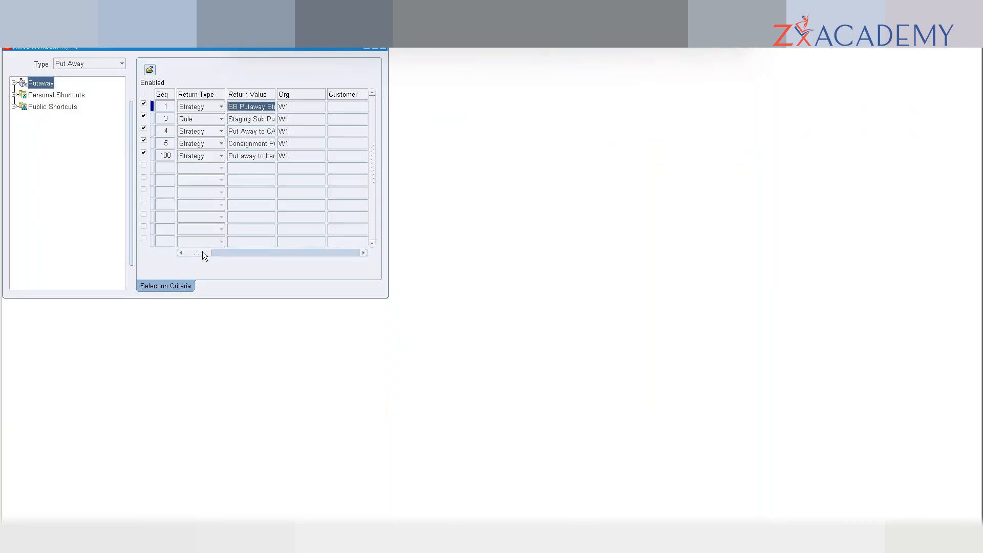
left_click_drag(203, 251, 321, 257)
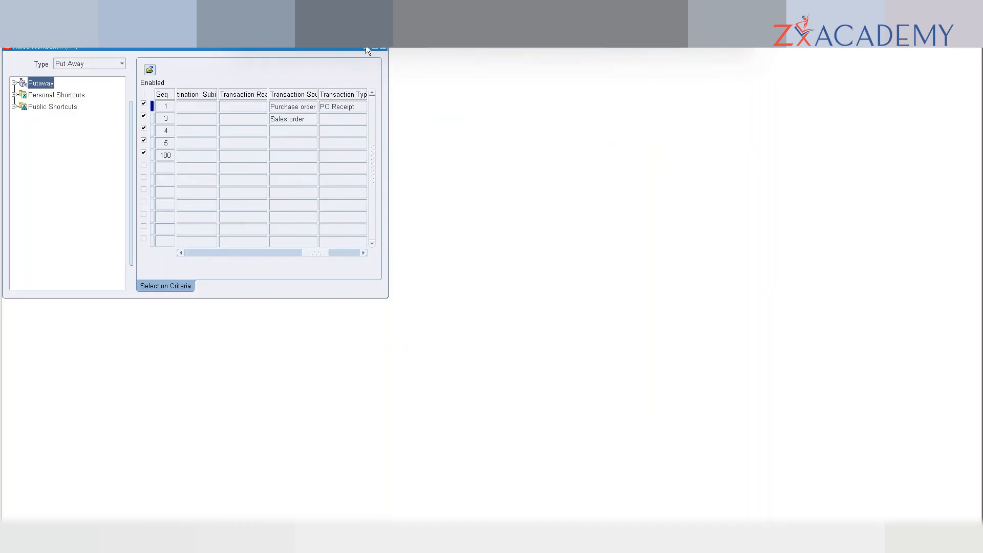
- Minimize the Rules Workbench, open the Define WMS Rules form without running a search, and minimize that form too
left_click(366, 46)
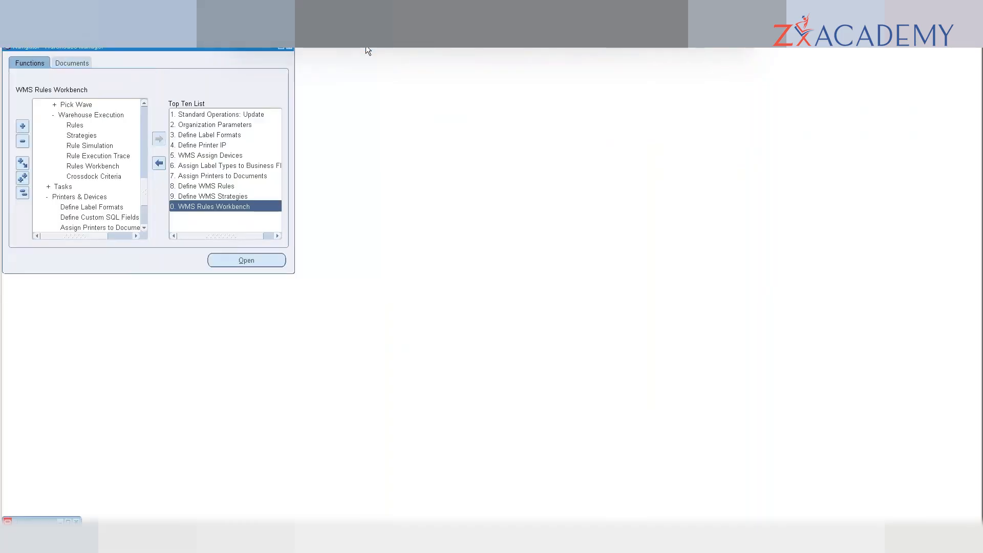
double_click(234, 186)
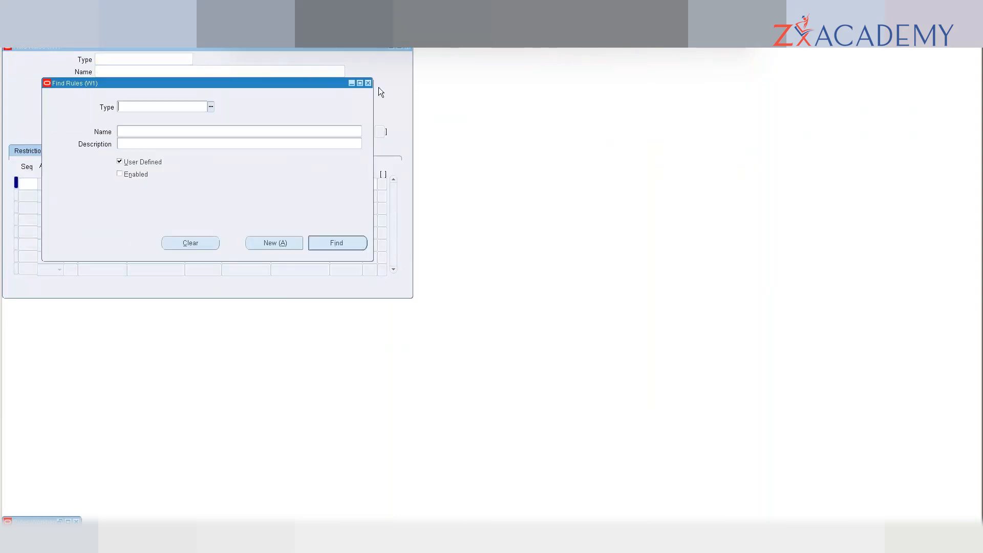
left_click(369, 84)
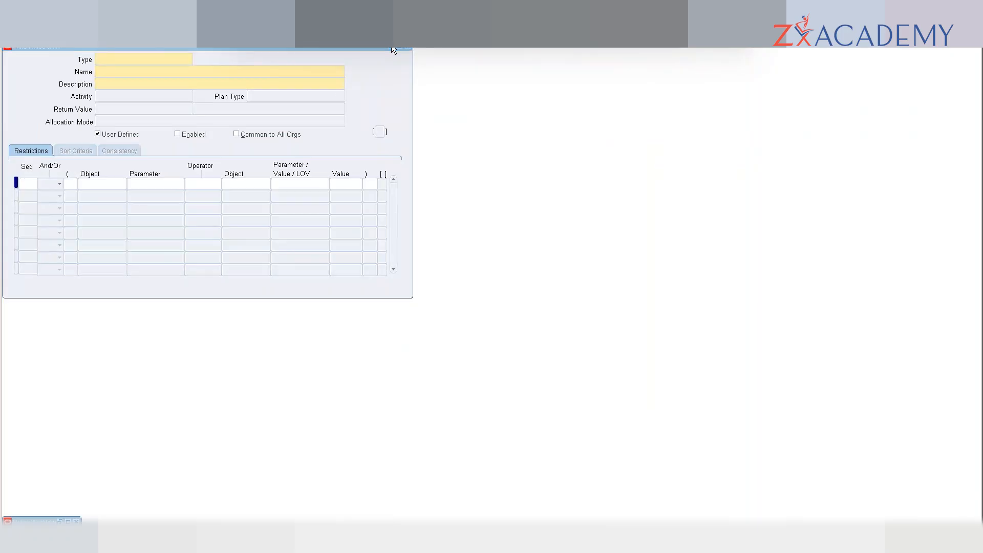
left_click(391, 46)
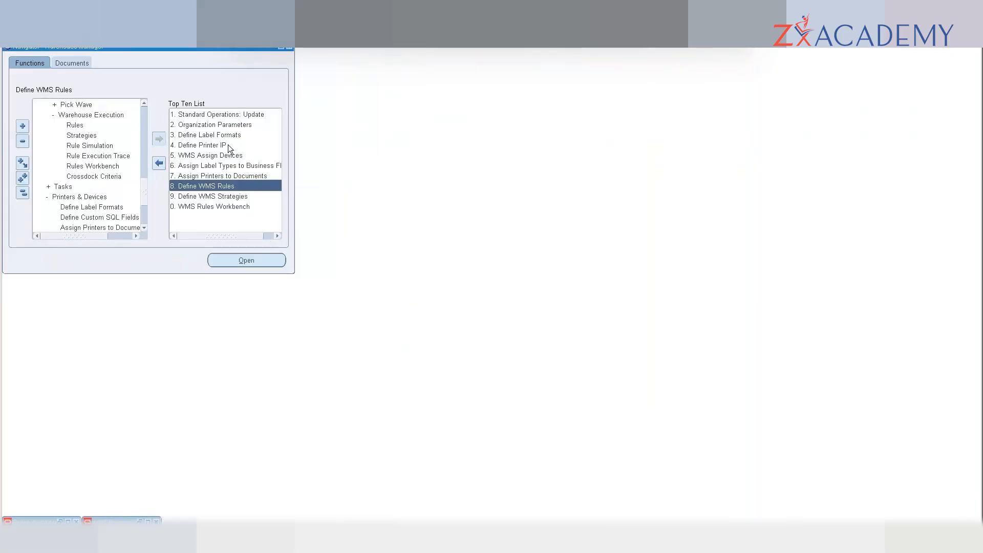
- Open Organization Parameters and set the warehouse parameter Default Put Away Rule to SB Putaway Rule 1
left_click(223, 126)
double_click(224, 126)
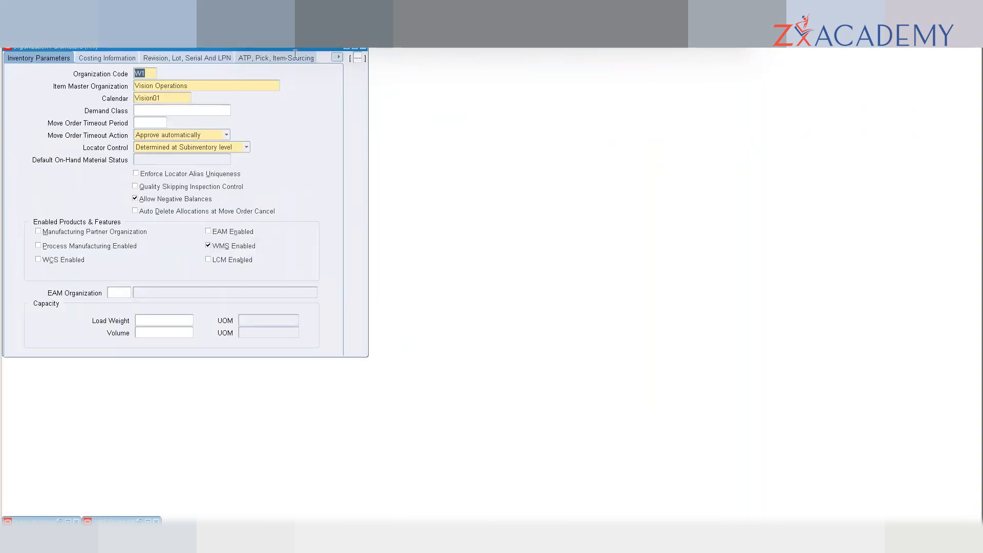
left_click(339, 55)
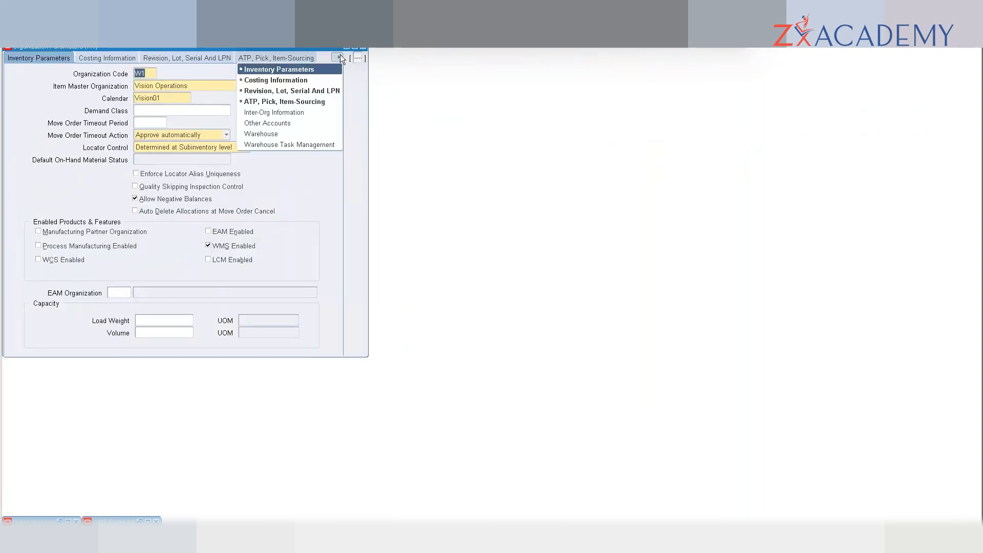
left_click(310, 134)
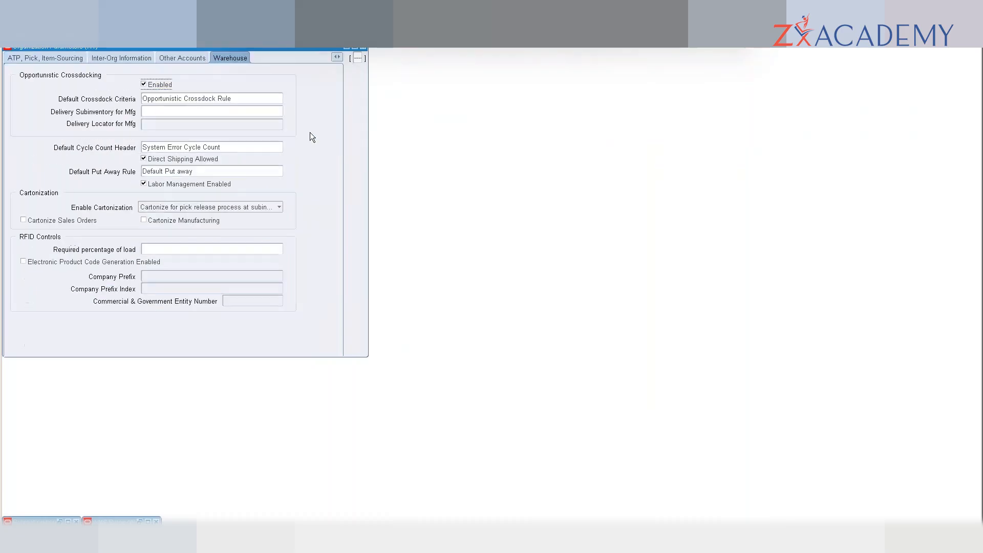
left_click(231, 171)
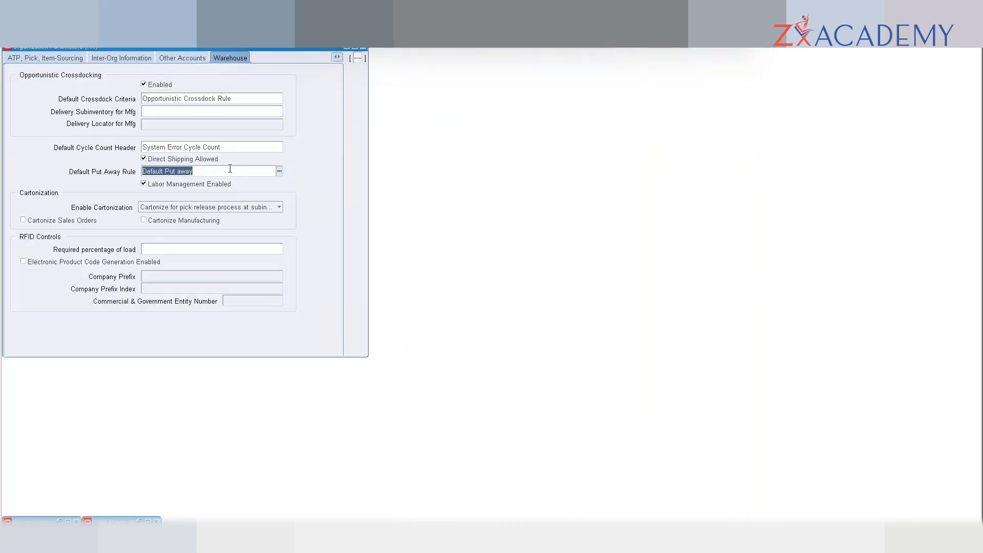
type("sb")
key("Tab")
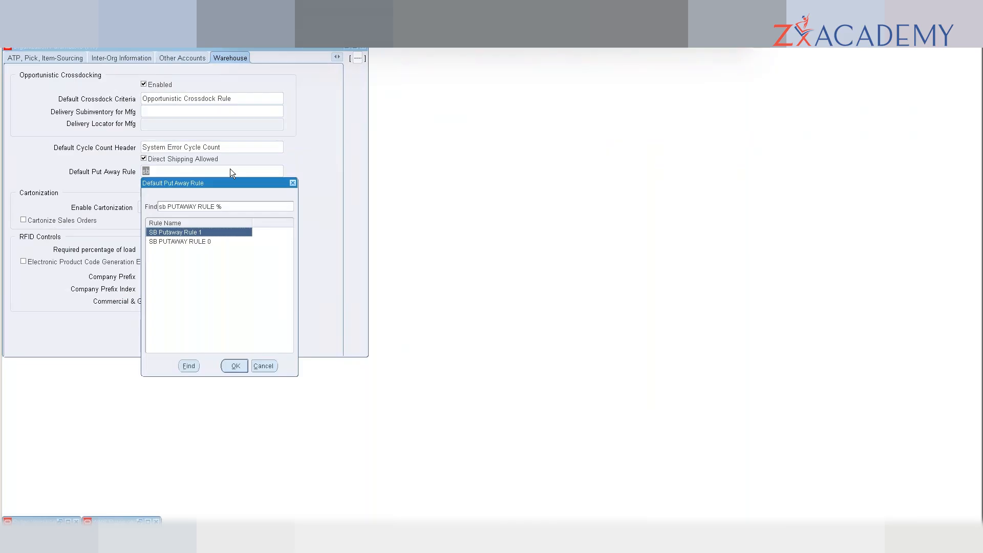
key("Return")
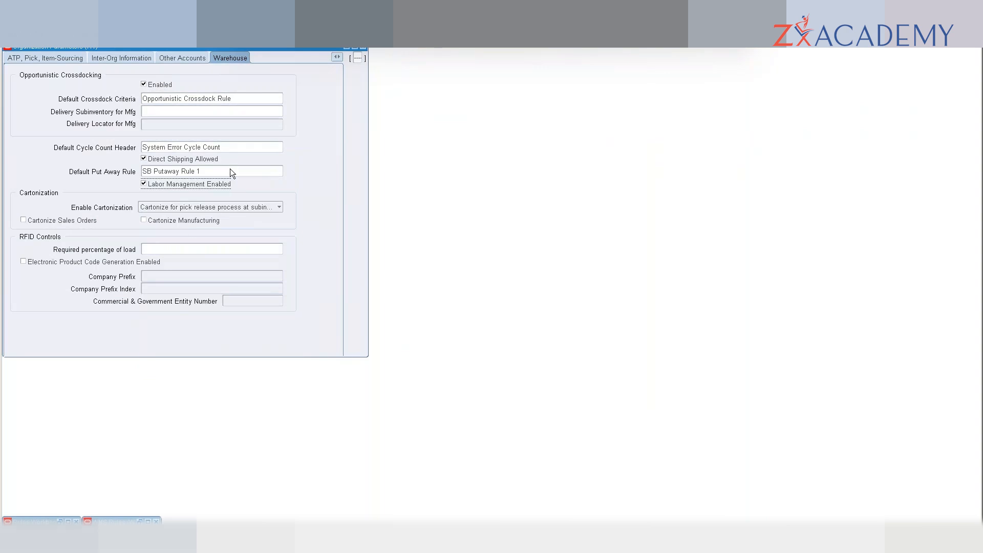
- Check the organization's Warehouse Task Management parameters and close the Organization Parameters form
left_click(339, 56)
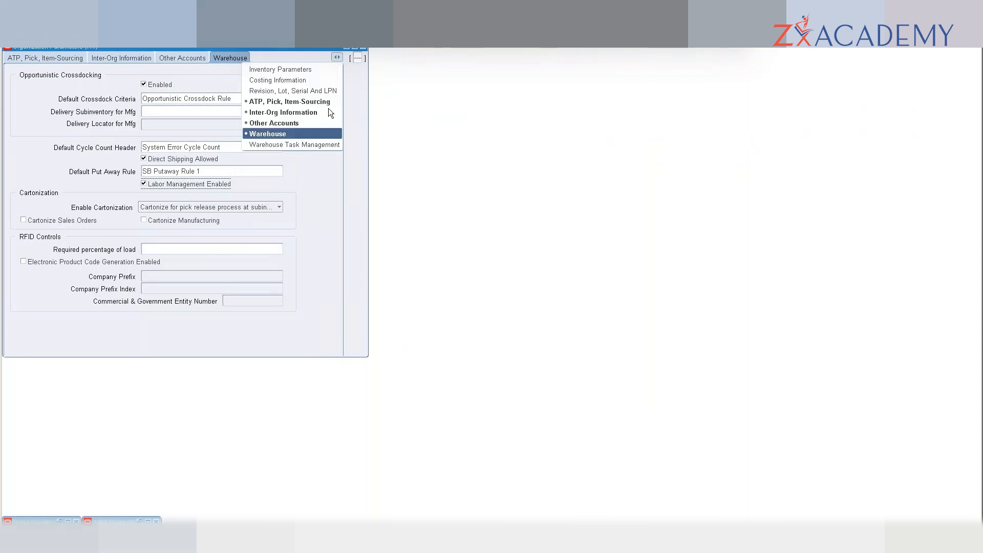
left_click(318, 145)
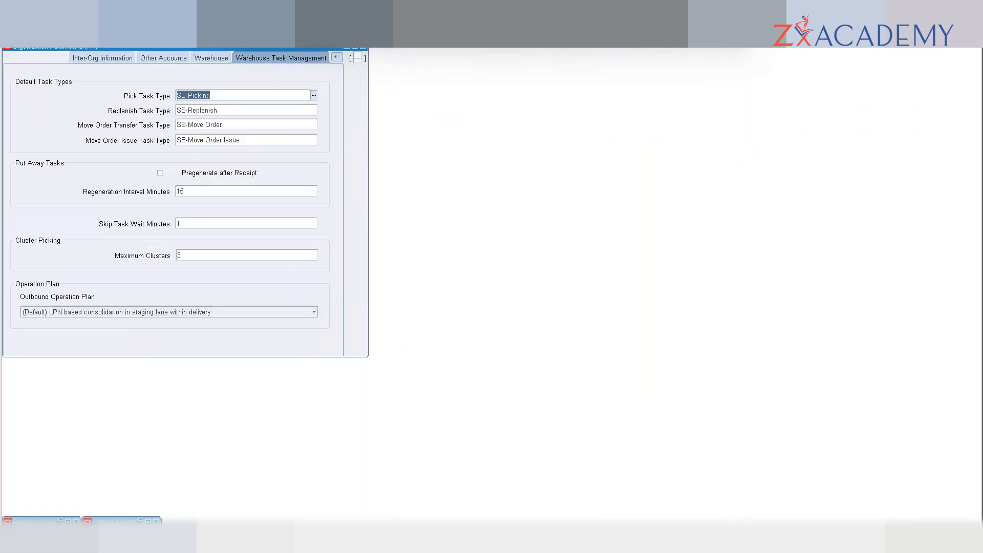
left_click(363, 48)
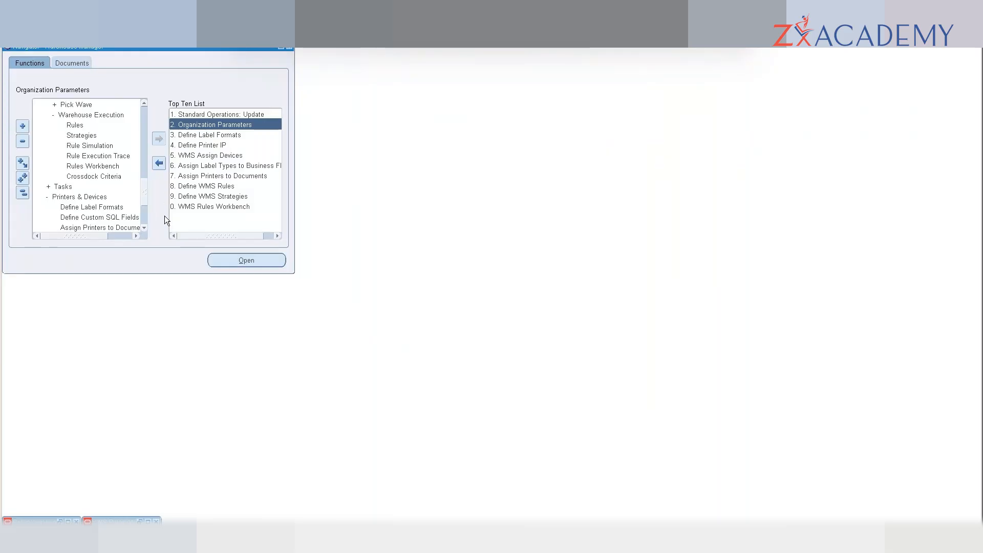
- Open Define WMS Rules, search for the existing rules of type Task Type Assignment, and close the results list
left_click(196, 185)
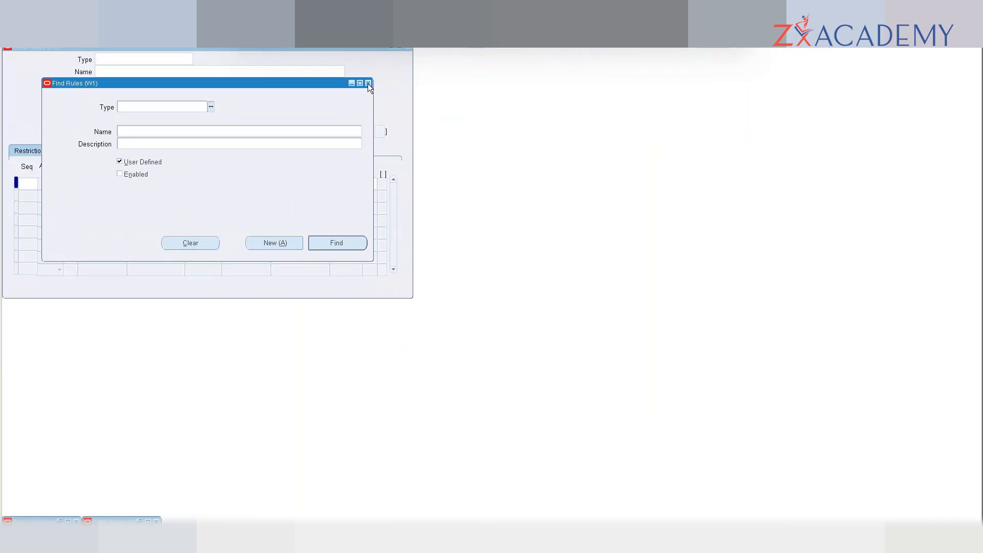
type("ask")
key("Tab")
key("Return")
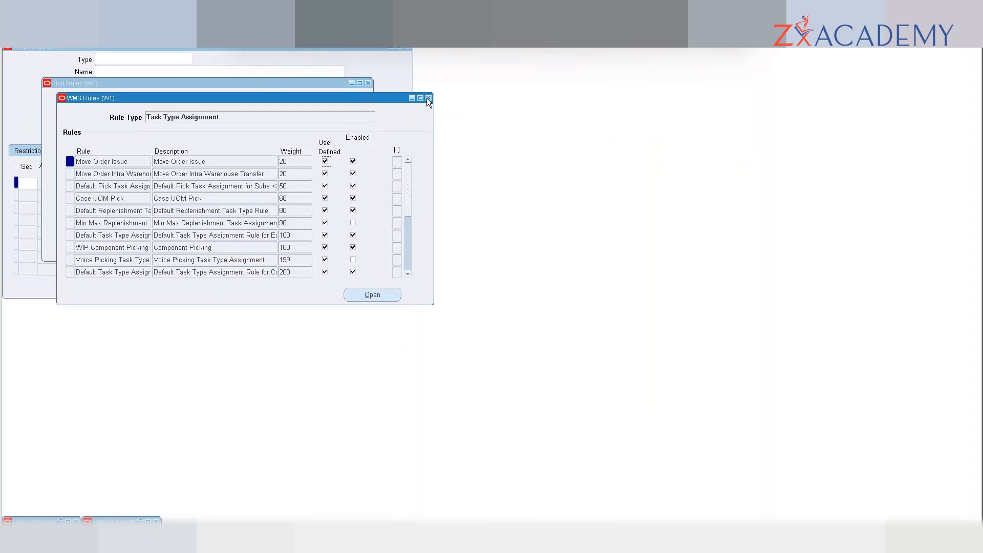
left_click(428, 98)
type("task")
key("Tab")
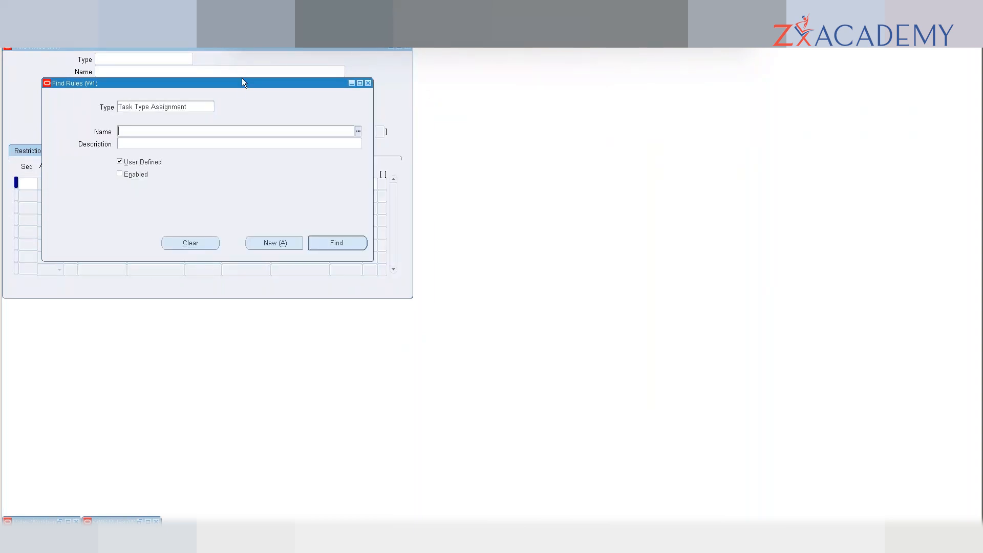
- Start a new WMS rule of type Task Type Assignment and name it SB Task Type Assignment
left_click(254, 241)
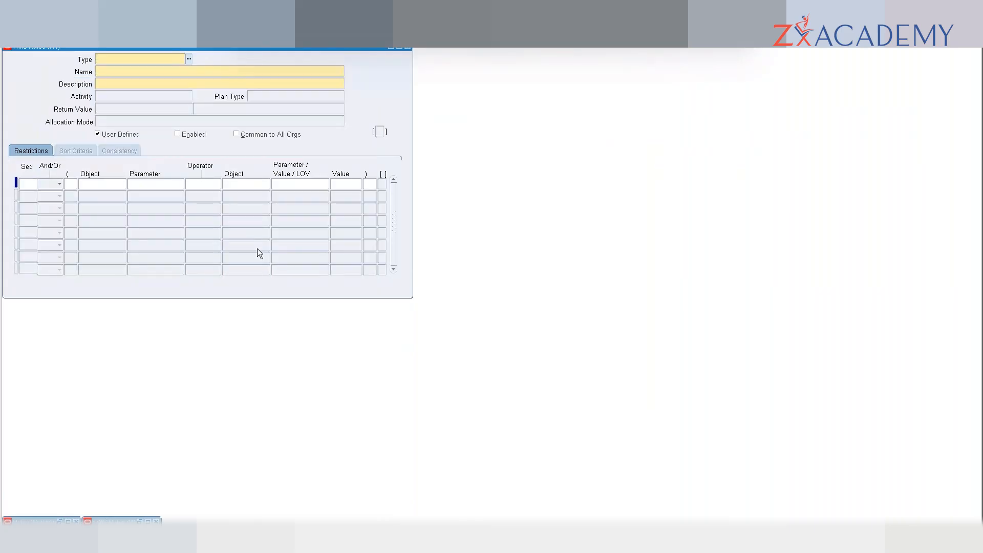
type("task")
key("Tab")
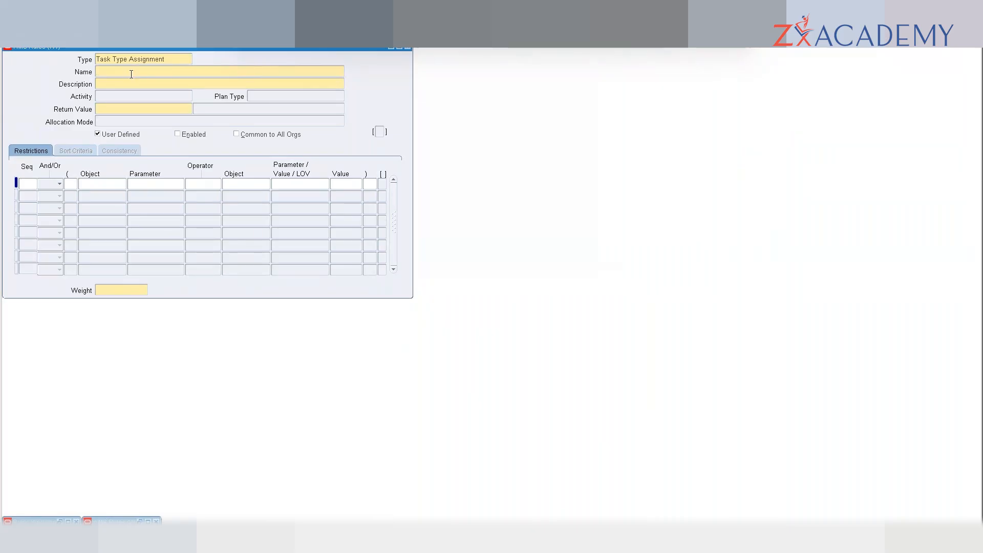
type("SB Task Type Assignment")
- Fill the new rule's description with SB Putaway Strategy
left_click_drag(189, 69, 84, 73)
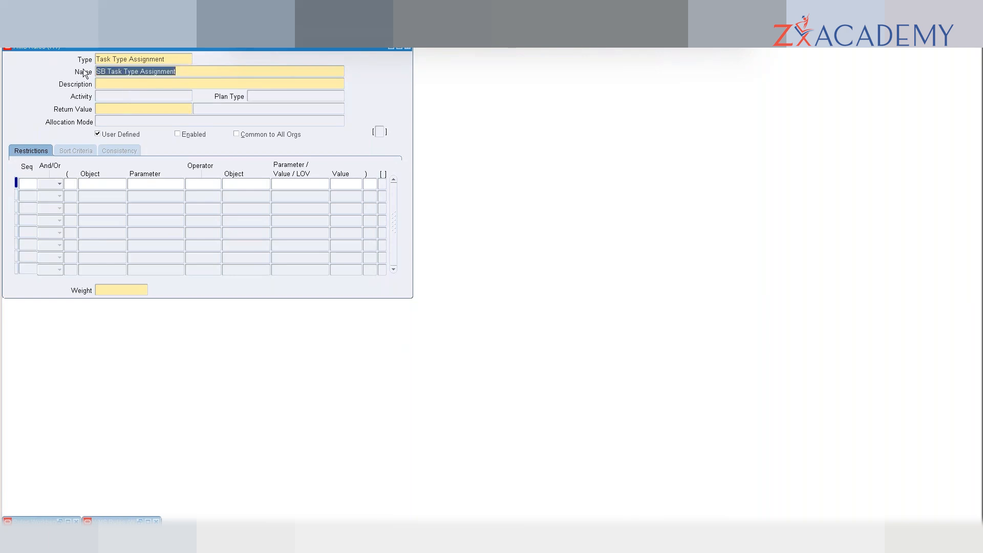
left_click(116, 81)
type("SB Putaway Strategy")
- Insert Putaway into the rule's name so it reads SB Putaway Task Type Assignment
left_click(113, 70)
key("End")
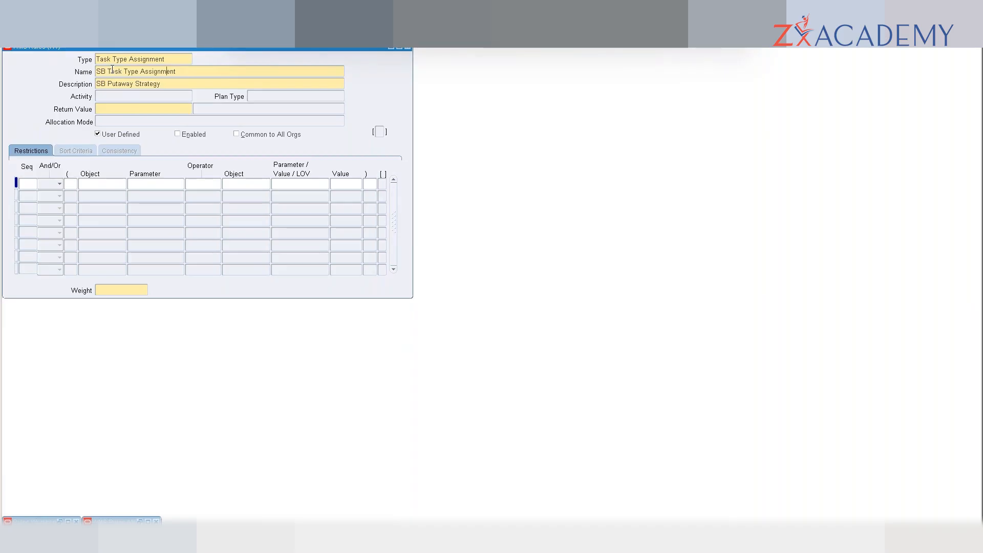
key("Left")
key("Left")
key("Left")
key("Left")
key("Left")
key("Left")
type("Putaway")
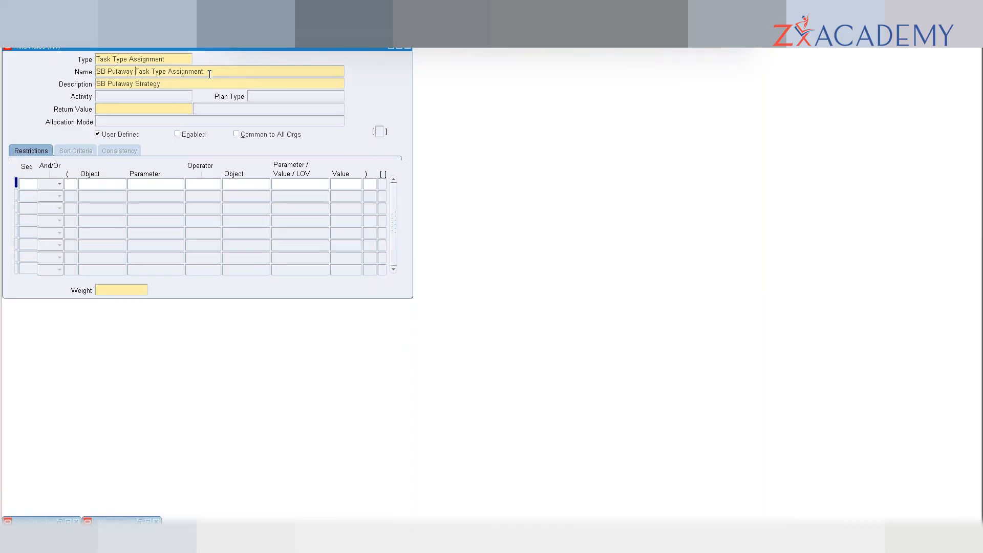
- Copy the rule's name, SB Putaway Task Type Assignment, into its description
left_click_drag(72, 65, 59, 65)
key("ctrl+c")
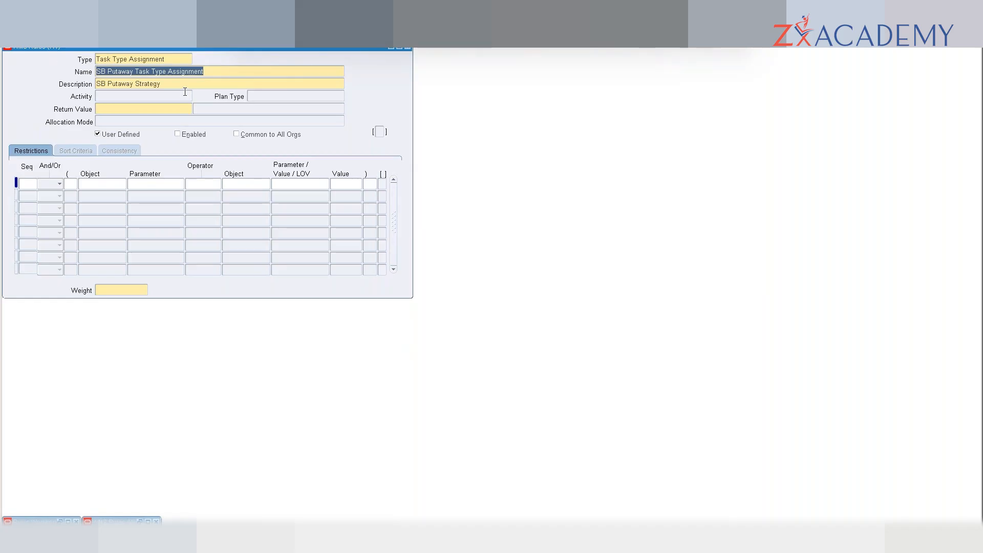
key("Tab")
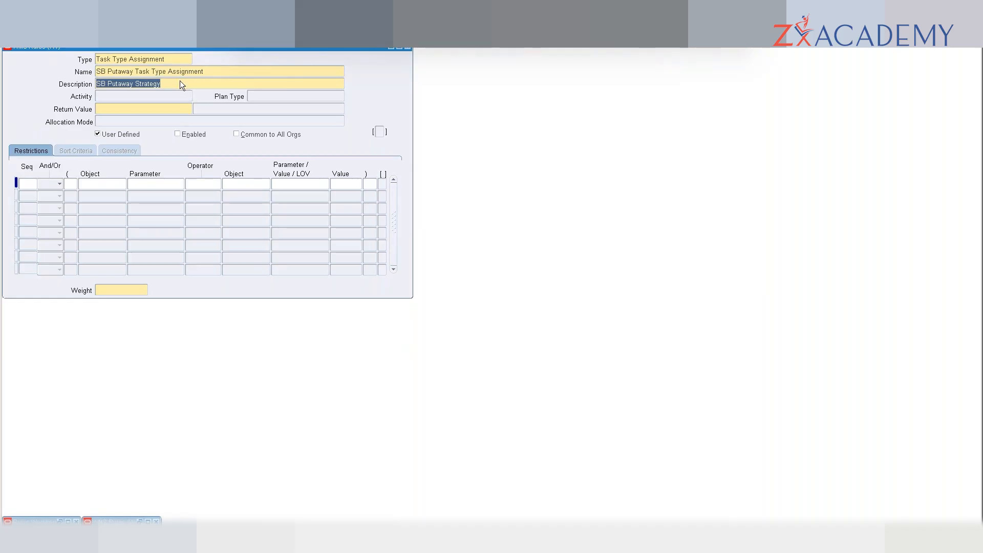
key("ctrl+v")
key("Tab")
- Set the rule's return value to the SB-Putaway standard operation (SBPW) and its weight to 100
left_click(189, 111)
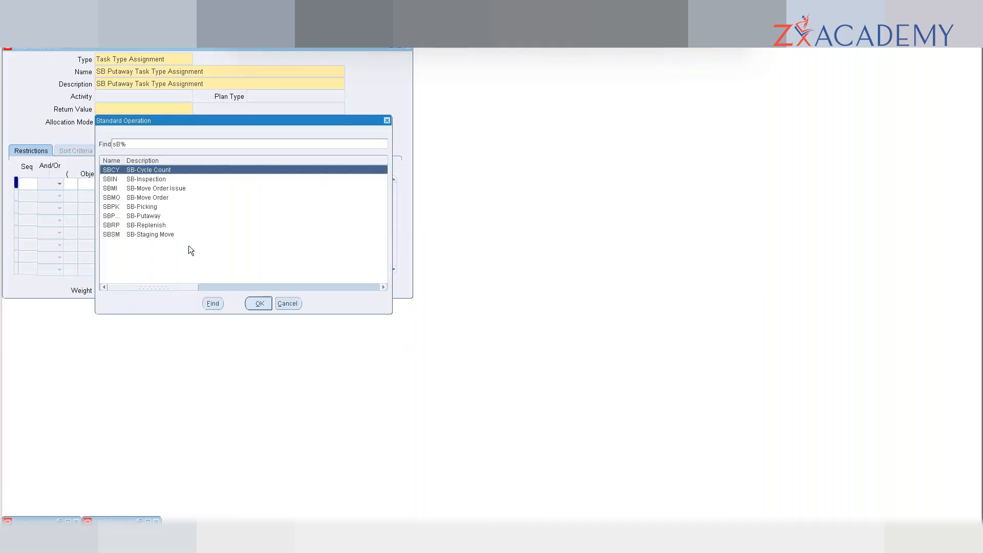
double_click(161, 216)
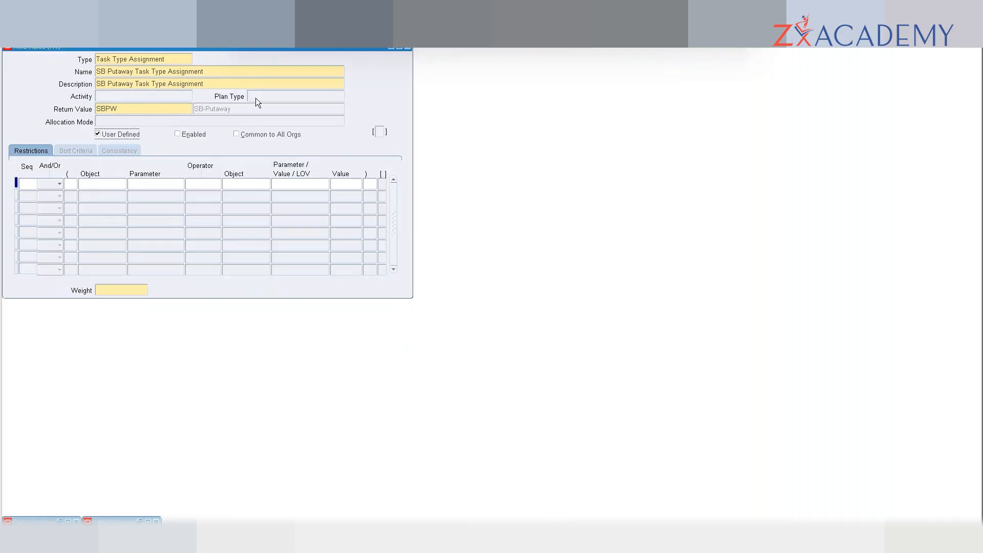
left_click(123, 289)
type("100")
left_click(95, 187)
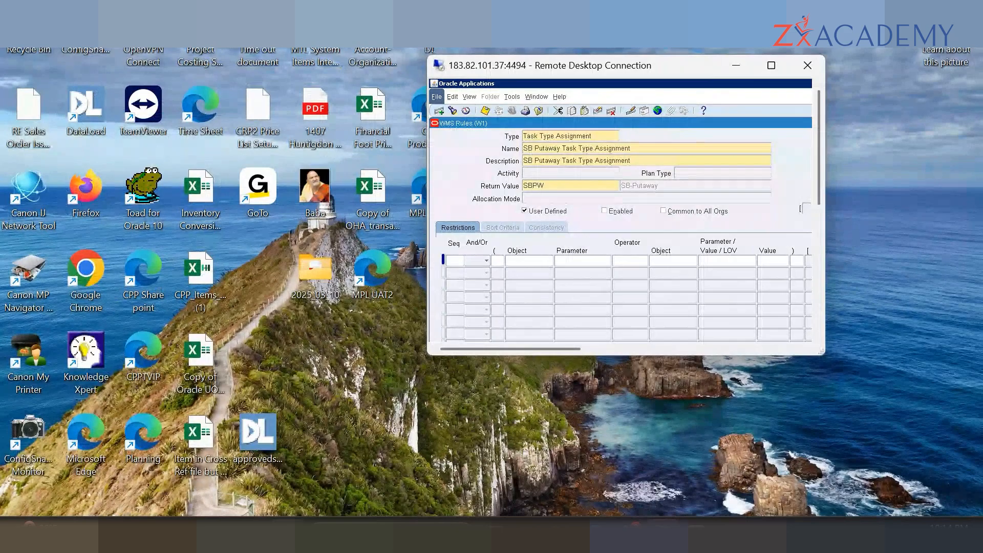
- Switch to Notepad, write "Task Type" on the first line, and minimize the note
key("super")
type("no")
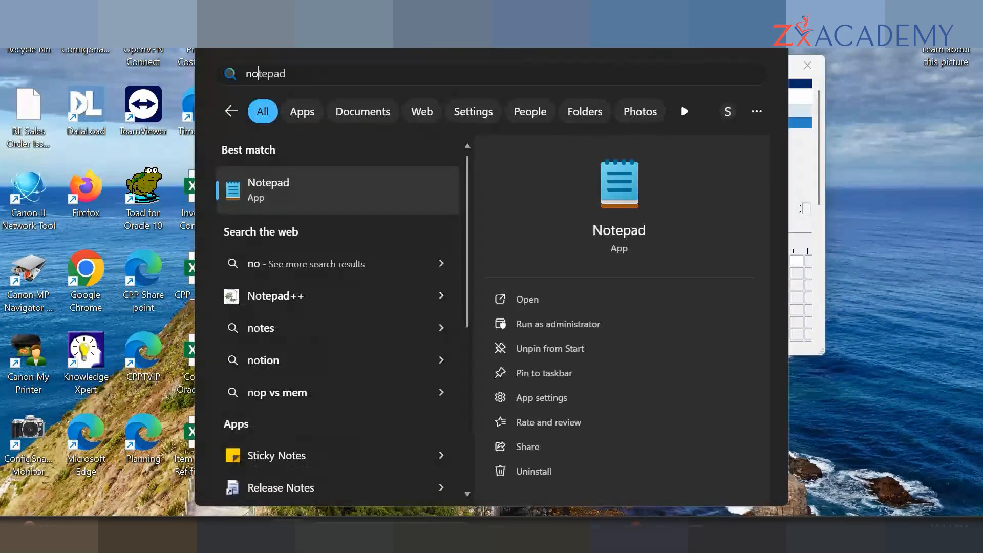
key("Escape")
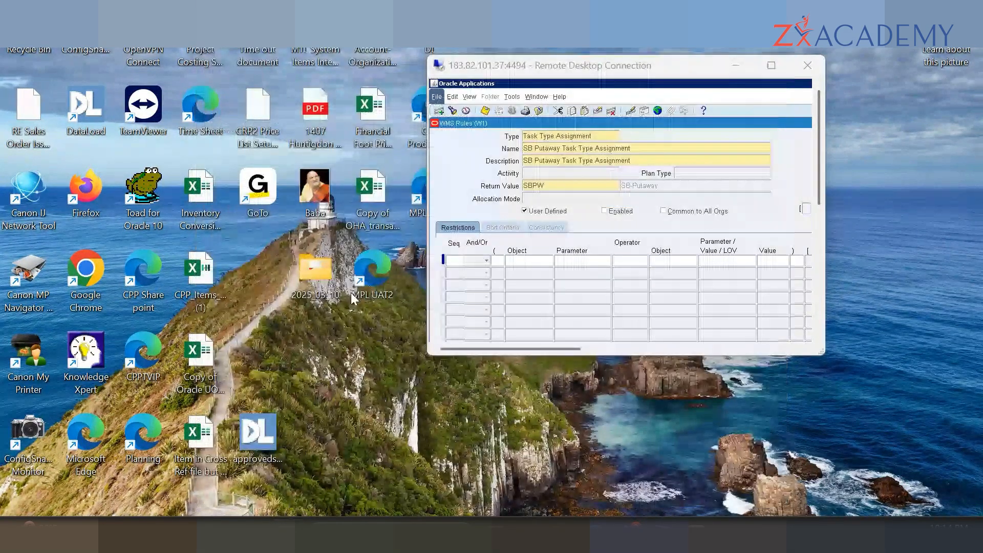
type("T")
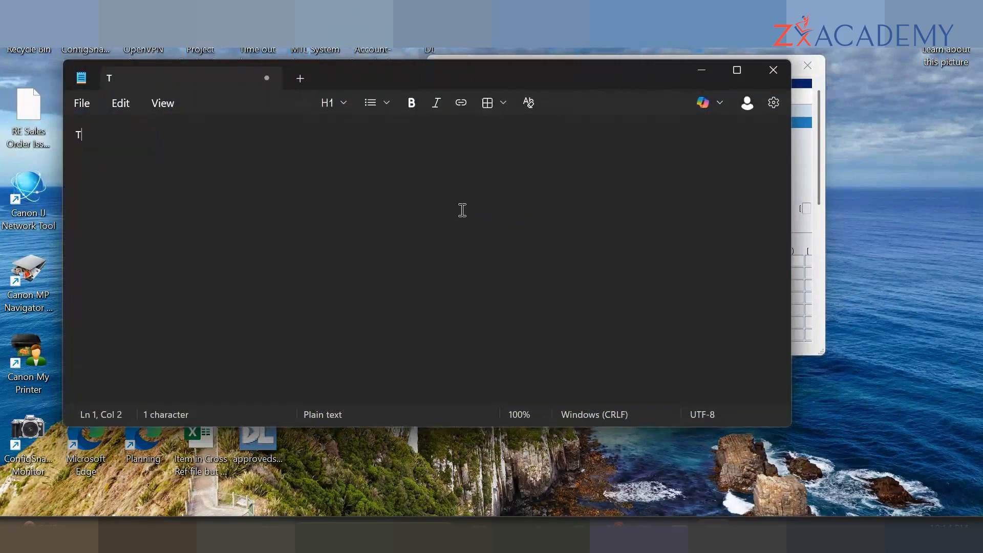
type("ask Type")
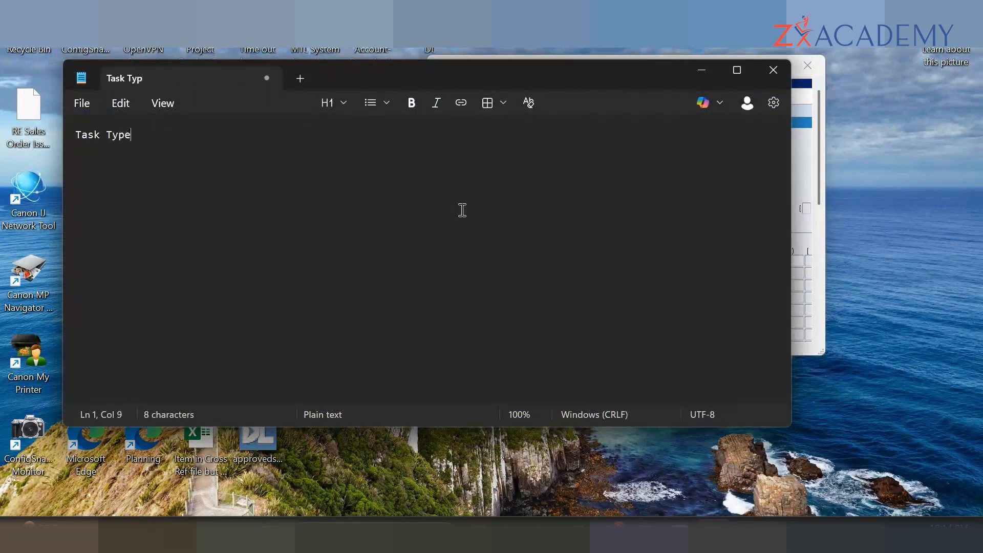
key("Return")
key("Return")
left_click(619, 534)
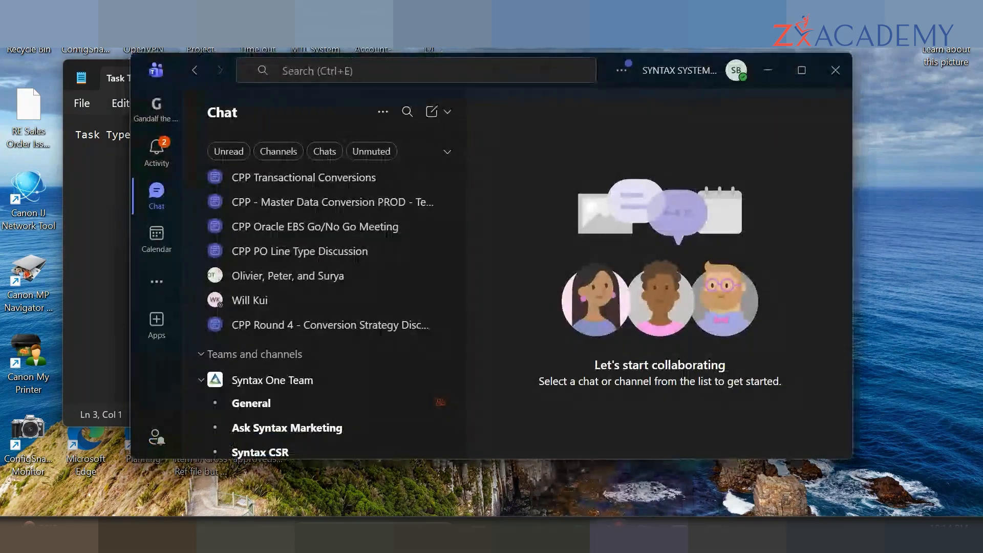
left_click(619, 535)
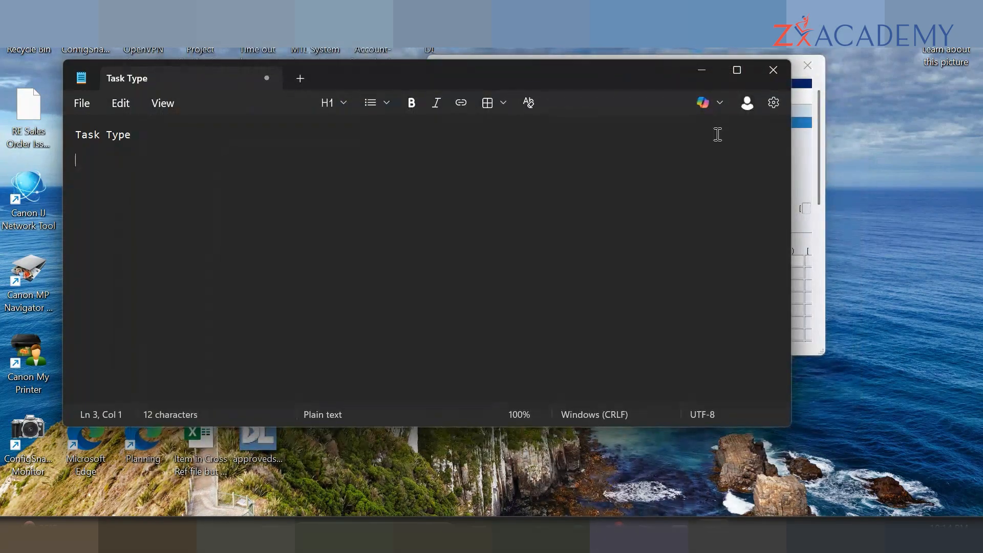
left_click(702, 68)
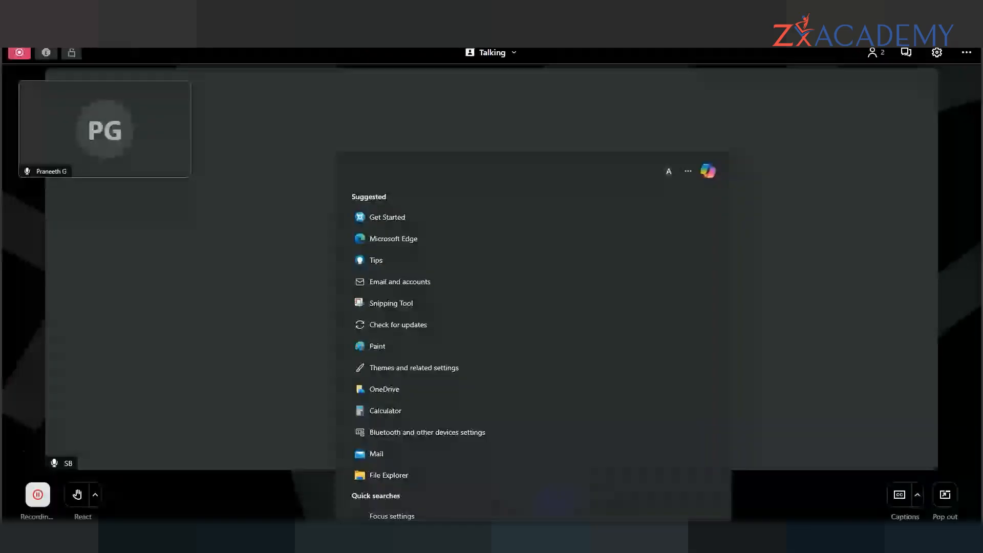
- Open a new maximized Notepad and write an underlined Standard Operations heading with "Task type - Pick" and the code SBPK below it
type("notepad")
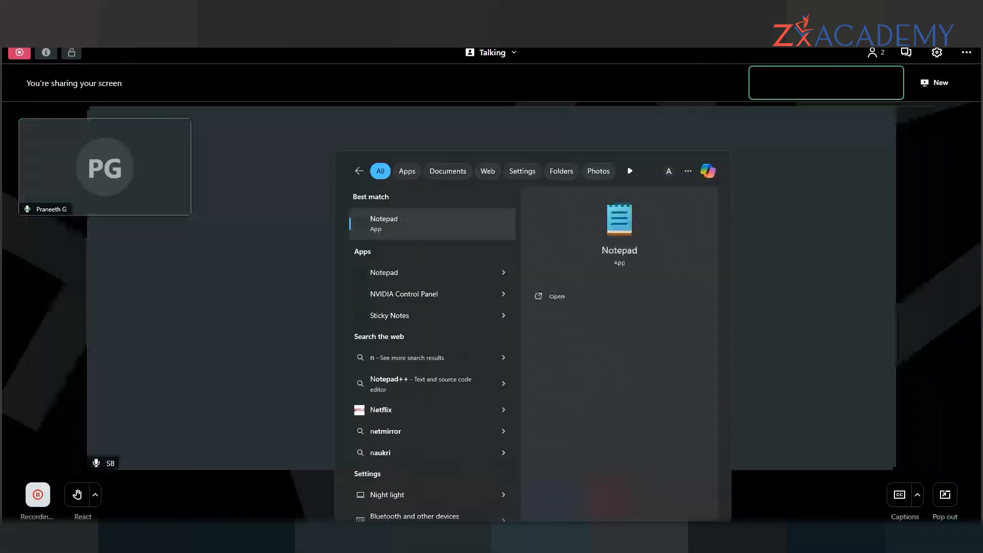
key("Return")
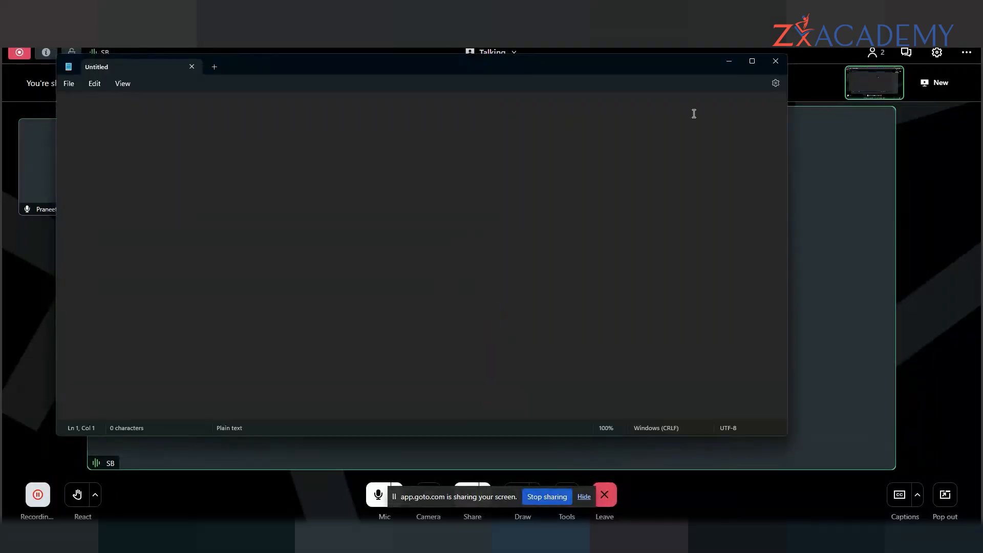
left_click(752, 62)
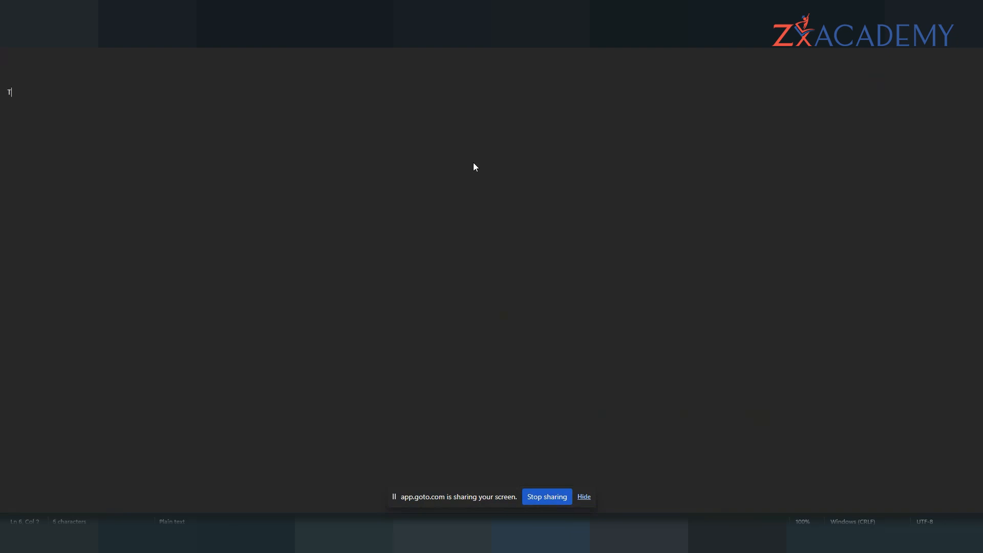
type("Standard Operations")
key("Return")
type("Task type - Pick ")
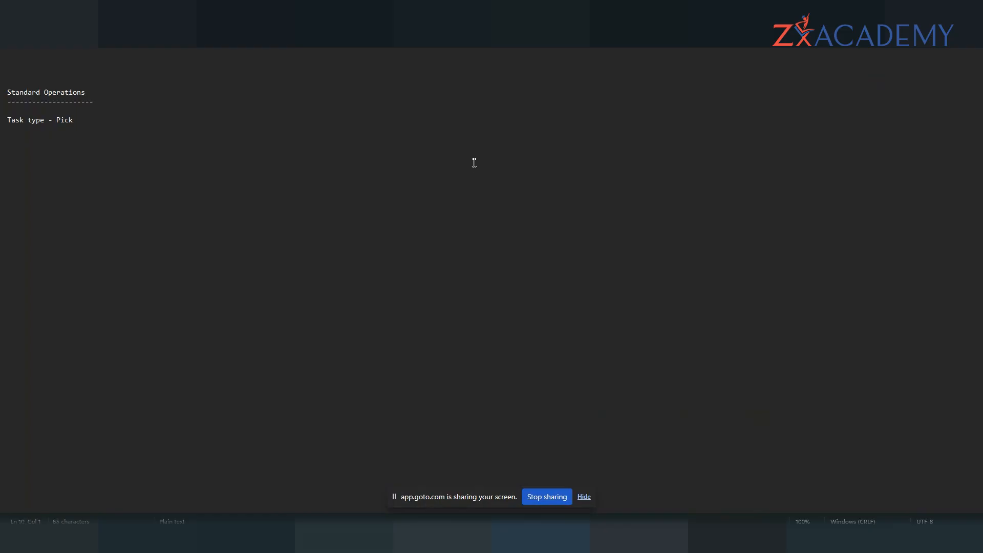
type("SB")
type("PK")
type("S")
key("BackSpace")
- Duplicate the "Task type - Pick" and SBPK entry twice below the original, separated by blank lines
triple_click(12, 122)
mouse_move(15, 123)
left_mouse_down()
mouse_move(6, 121)
mouse_move(27, 132)
left_mouse_up()
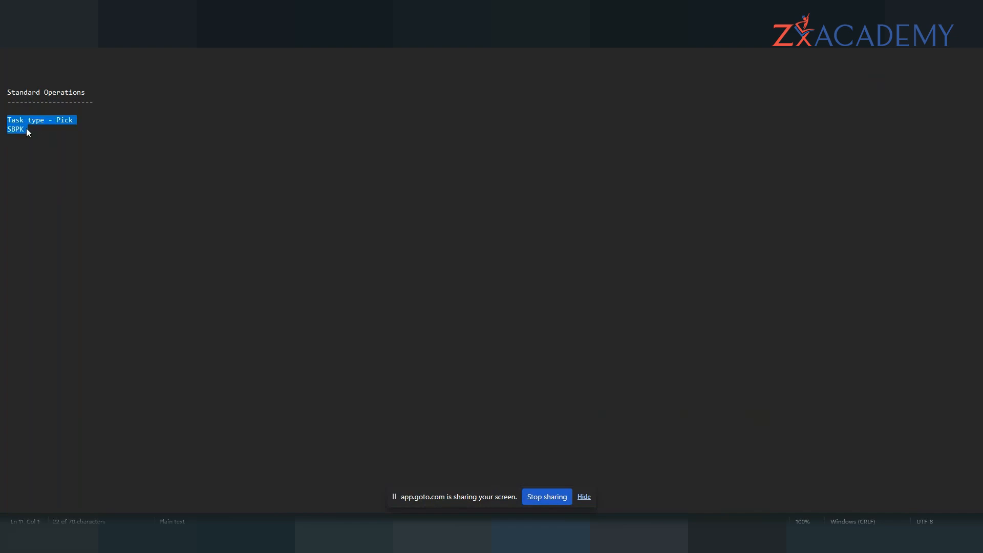
key("ctrl+c")
left_click(67, 165)
key("Return")
key("ctrl+v")
key("Return")
key("ctrl+v")
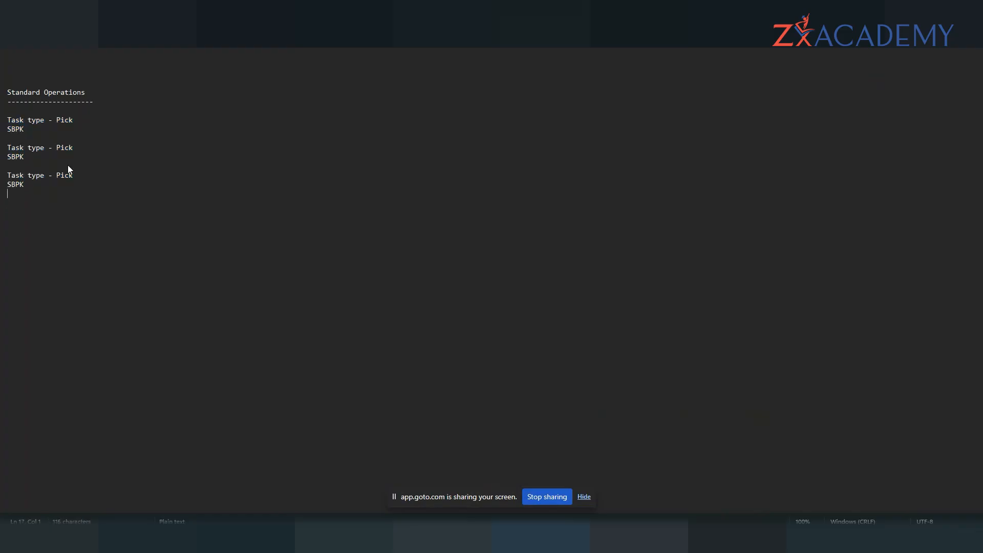
- Change the second and third SBPK codes to SBPK1 and SBPK2 and add blank lines below them
left_click(33, 159)
type("1")
key("Return")
key("Return")
- Write an underlined "Rule" heading with the line "Task tYpe Assigment Rule" beneath it
type("Rule")
key("Return")
type("-")
type("Task tY")
type("pe Assigmen")
type("t Rule")
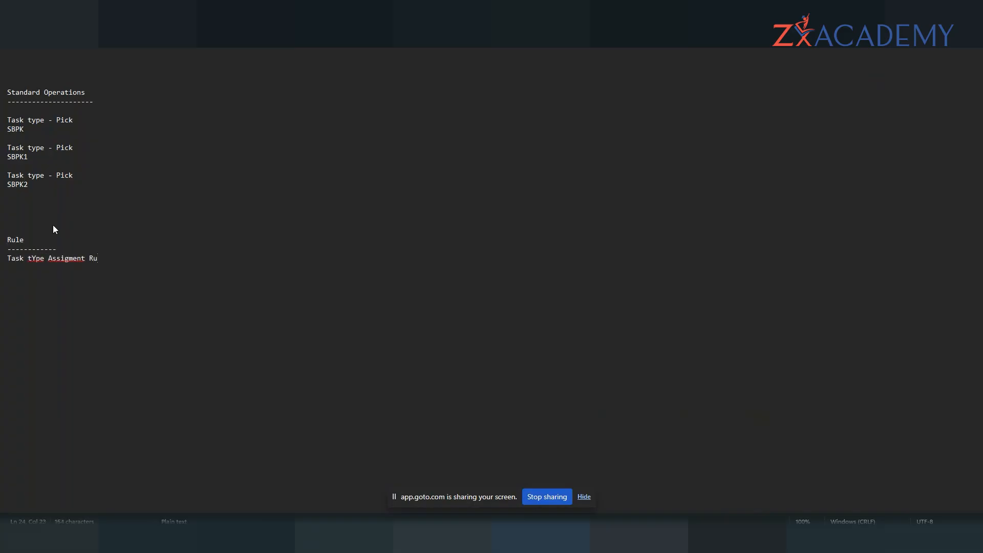
- Edit the spelling of the line under the Rule heading to "Task type Assingment Rule"
key("Left")
key("Left")
key("Left")
key("Left")
key("Left")
key("Left")
key("Left")
key("Left")
key("Left")
type("n")
key("BackSpace")
key("Right")
type("n")
left_click(35, 258)
key("BackSpace")
type("y")
- Insert blank lines above the Standard Operations heading and write "Rule 0" and "rule 1" on separate lines at the start of the note
left_click(72, 64)
key("Return")
key("Return")
key("Return")
key("Return")
key("Return")
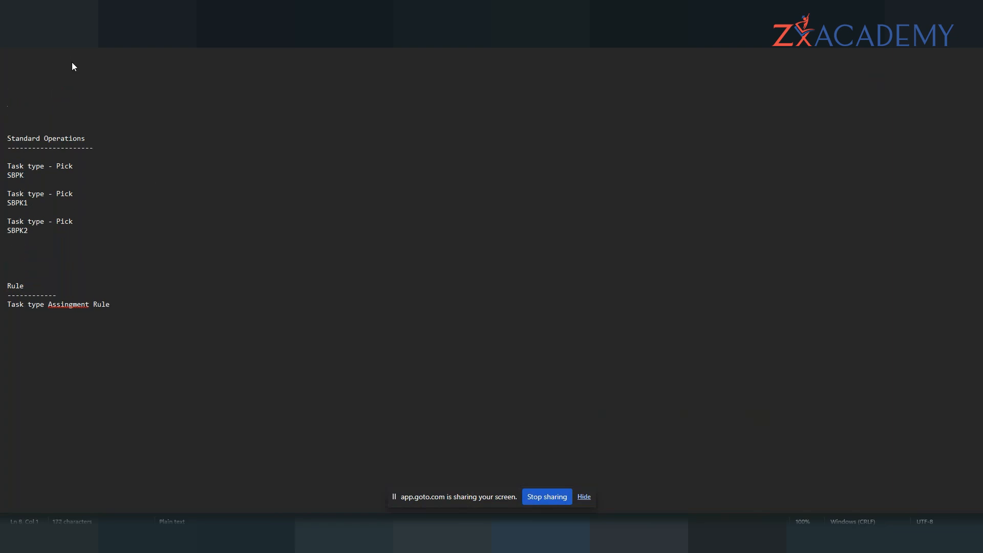
left_click(33, 51)
type("0")
key("Return")
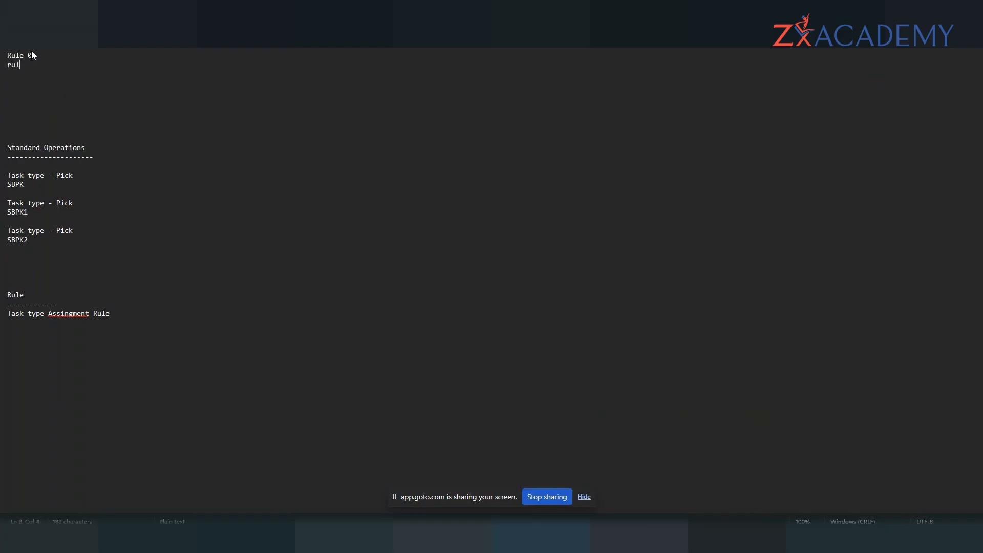
type("rule 1")
key("Return")
key("Return")
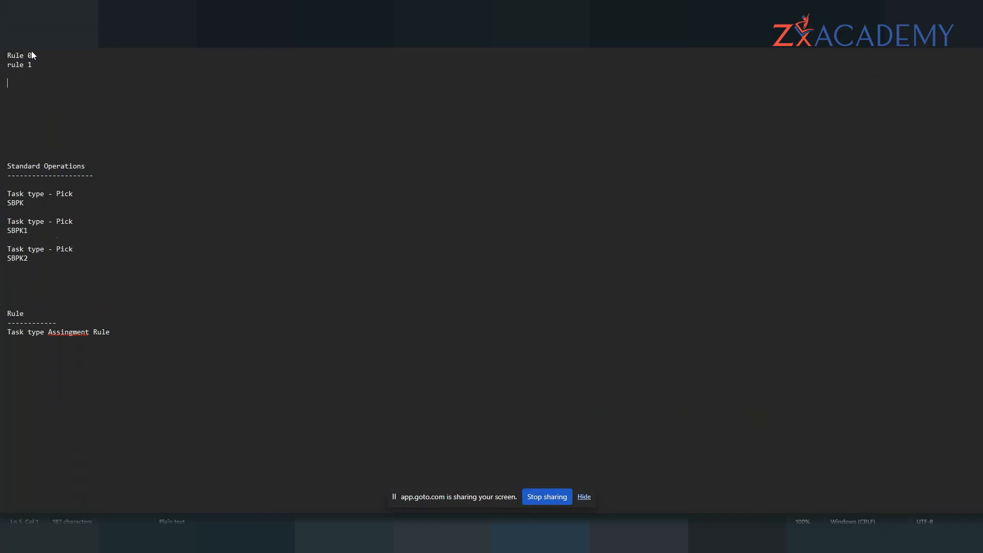
- Write "Strategy" and "Workbench" below the rule lines, separated by a blank line
type("Srategy")
key("BackSpace")
key("BackSpace")
key("BackSpace")
key("BackSpace")
key("BackSpace")
key("BackSpace")
type("trategy")
key("Return")
key("Return")
type("Workbench")
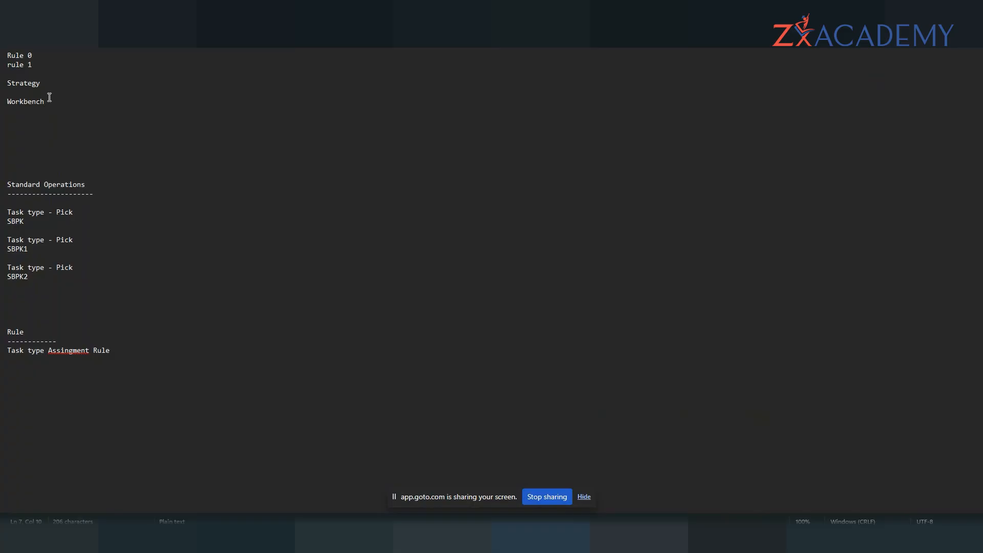
- Add a "Default Rule" line directly below "rule 1"
double_click(29, 102)
double_click(28, 84)
left_click(35, 65)
key("Return")
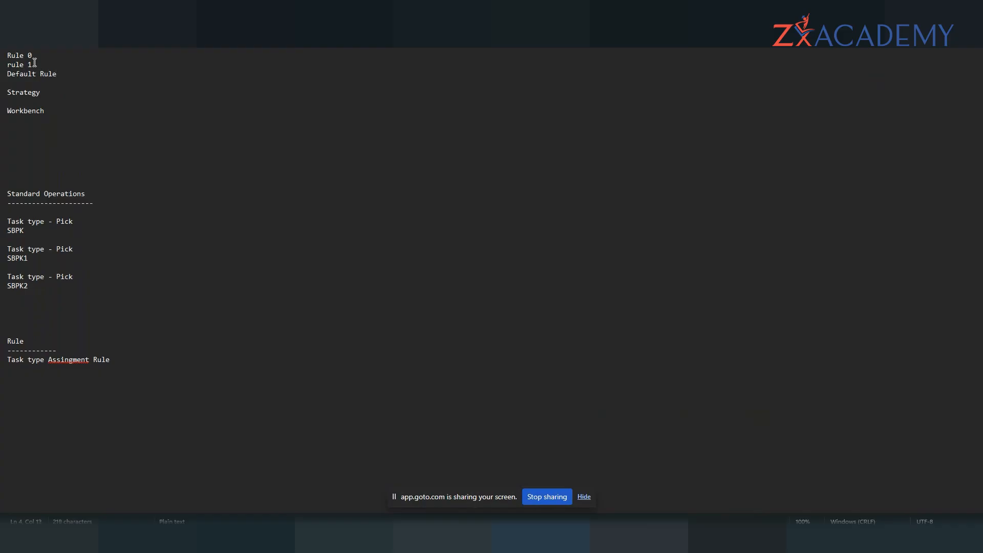
- Number the three rule lines 1) to 3) and capitalise "Rule" in the second one
left_click(9, 55)
type("1)")
left_click(8, 66)
type("2)")
left_click(8, 75)
type("3)")
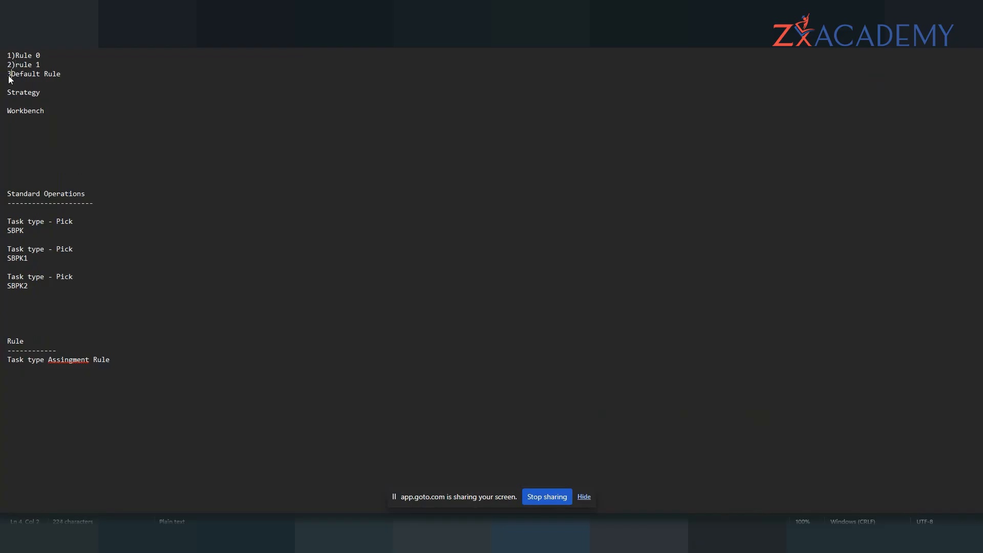
left_click(20, 65)
key("BackSpace")
type("R")
- Add vertical bar connectors linking Default Rule to Strategy and Strategy to Workbench
double_click(27, 54)
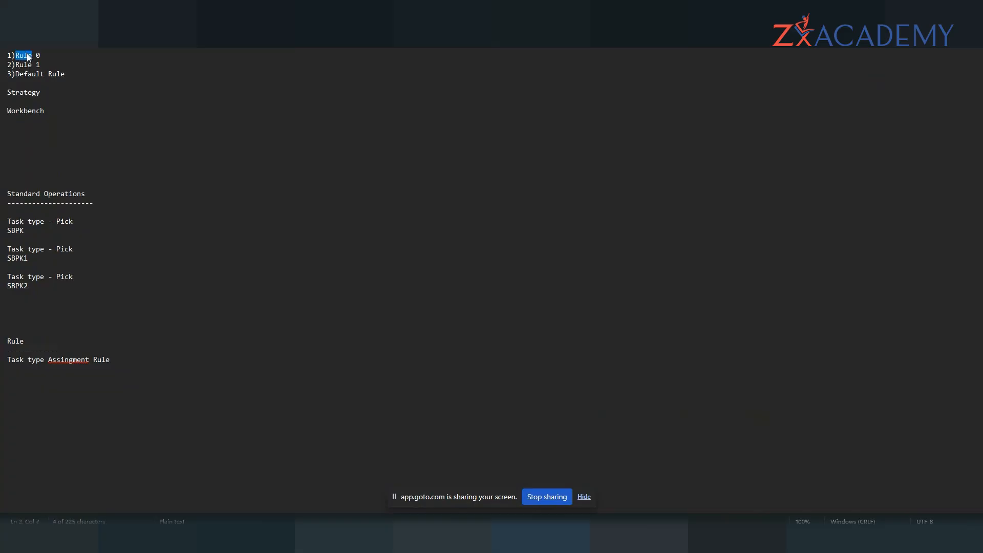
double_click(28, 94)
double_click(29, 55)
key("Tab")
left_click(50, 127)
left_click(36, 86)
double_click(22, 112)
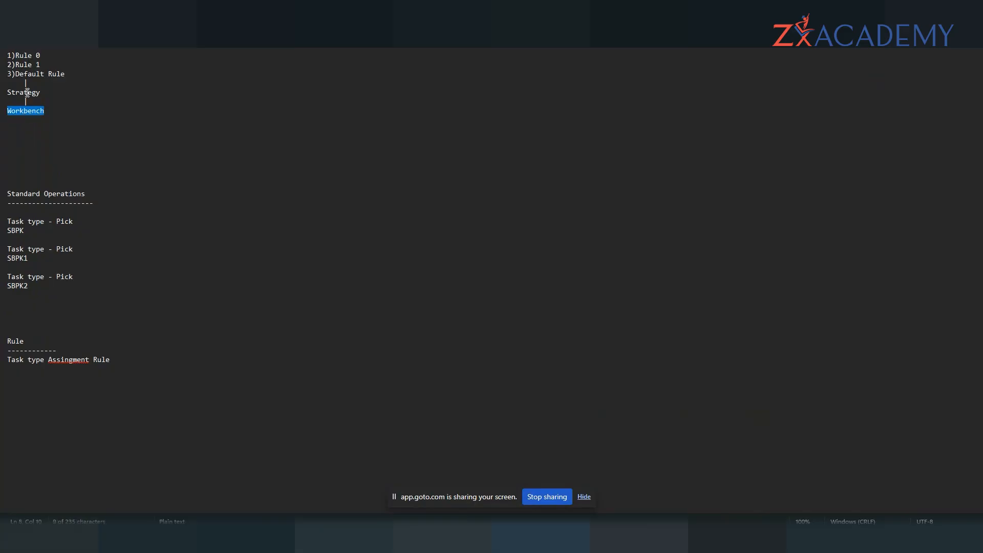
- Append "- SBWMS" to the Rule 1 line
double_click(25, 92)
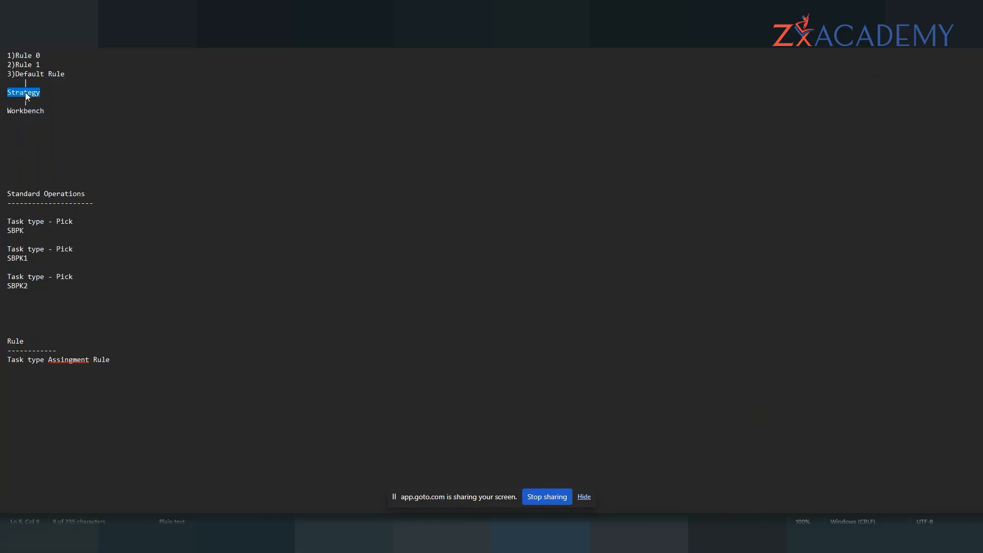
double_click(25, 64)
left_click(41, 65)
type("- SBWMS")
double_click(64, 64)
- Examine how the task type assignment rule relates to the standard operations SBPK, SBPK1 and SBPK2 in the note
double_click(15, 340)
double_click(62, 360)
double_click(111, 360)
double_click(21, 233)
double_click(18, 259)
double_click(21, 287)
double_click(21, 288)
left_click(97, 360)
double_click(18, 232)
double_click(18, 259)
double_click(19, 285)
double_click(15, 232)
double_click(17, 258)
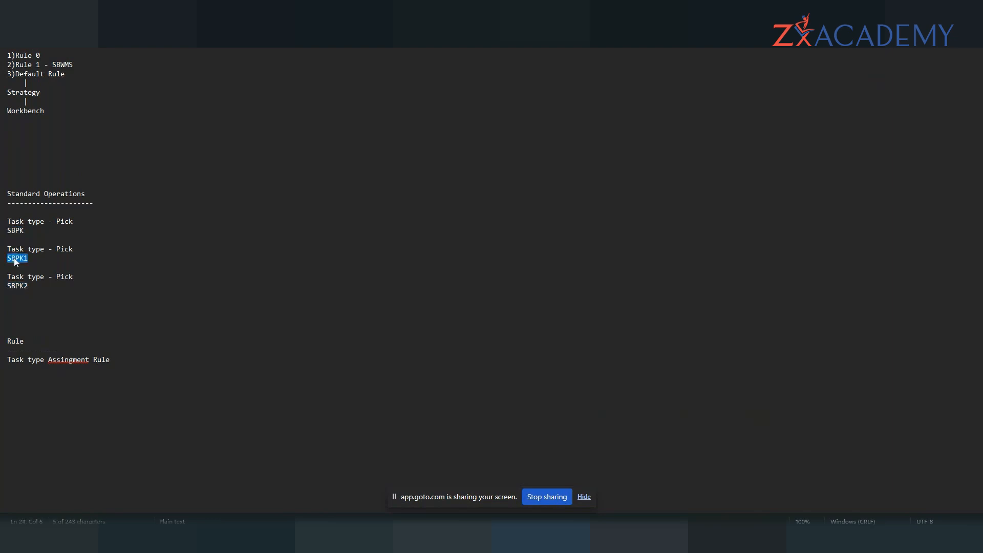
double_click(18, 285)
double_click(18, 232)
double_click(19, 258)
double_click(18, 286)
triple_click(117, 364)
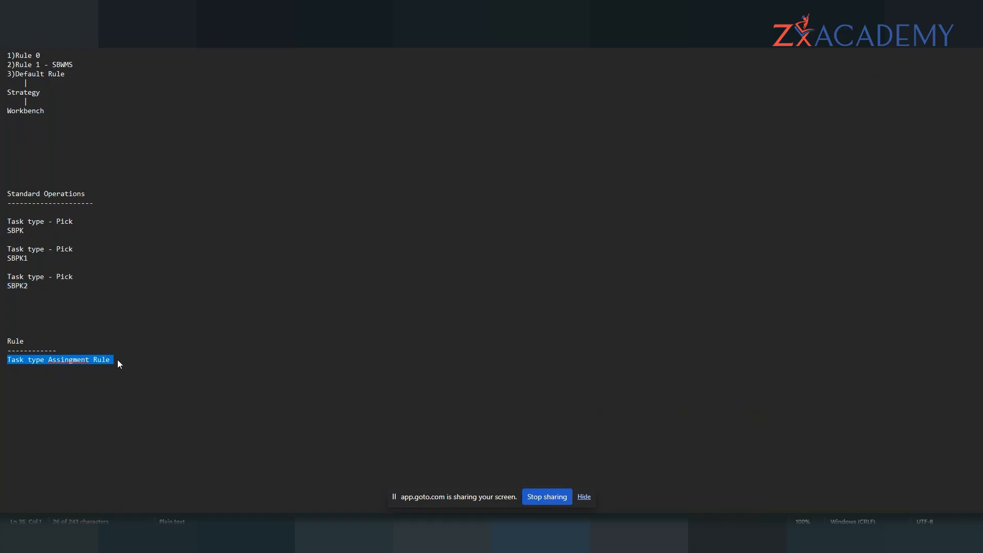
double_click(19, 234)
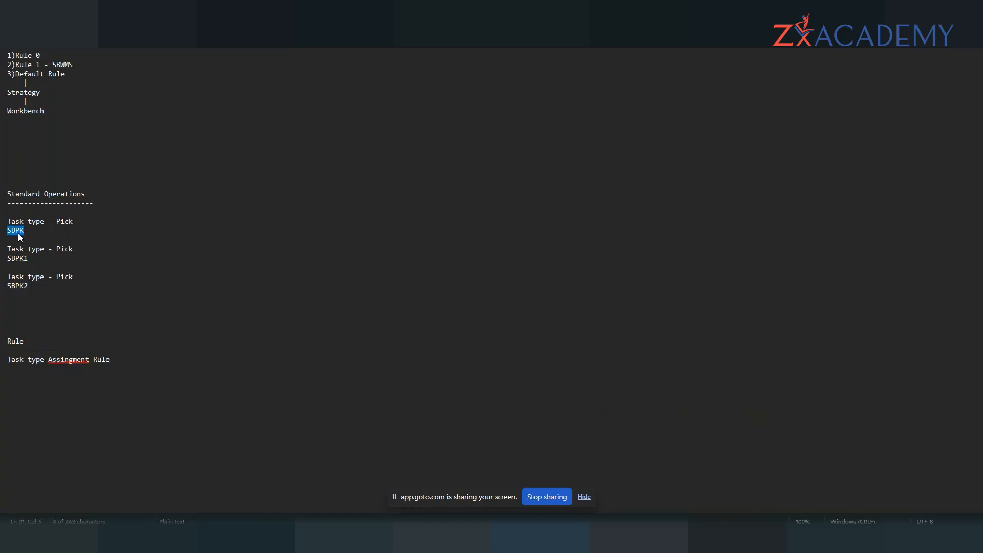
left_click(234, 356)
- Switch to the Oracle Applications remote session, enable the SB Putaway Task Type Assignment rule, and check its return value and restrictions
left_click(546, 496)
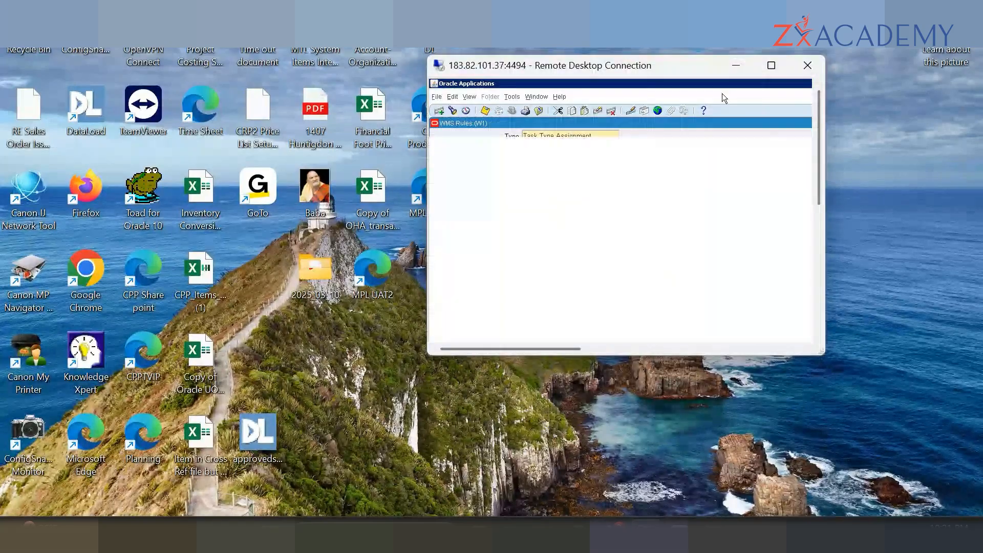
left_click(770, 65)
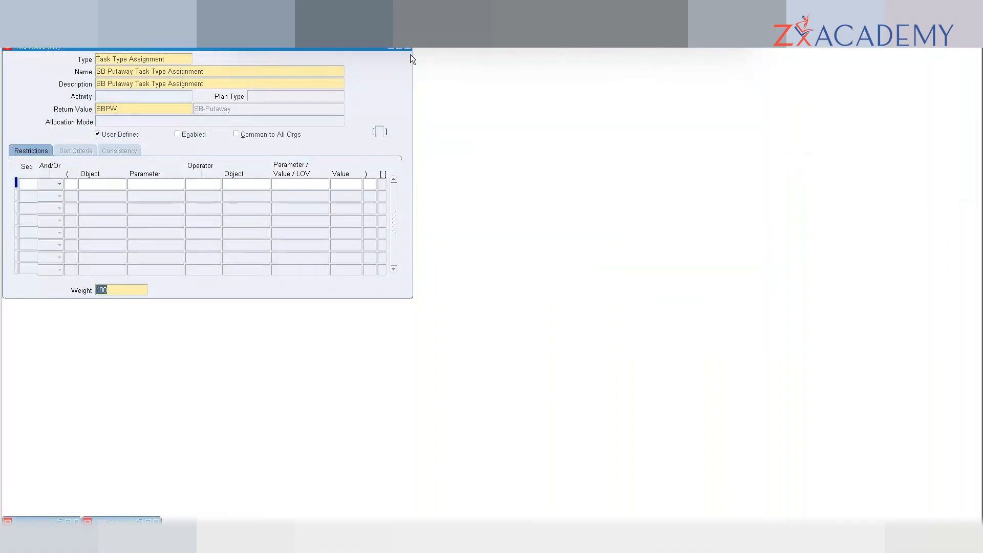
left_click(186, 135)
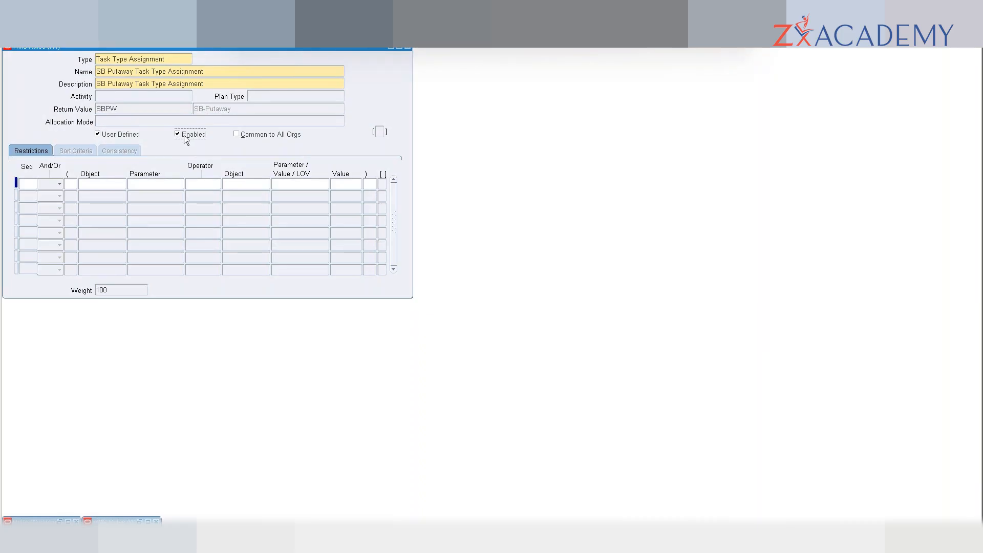
double_click(143, 109)
left_click(32, 185)
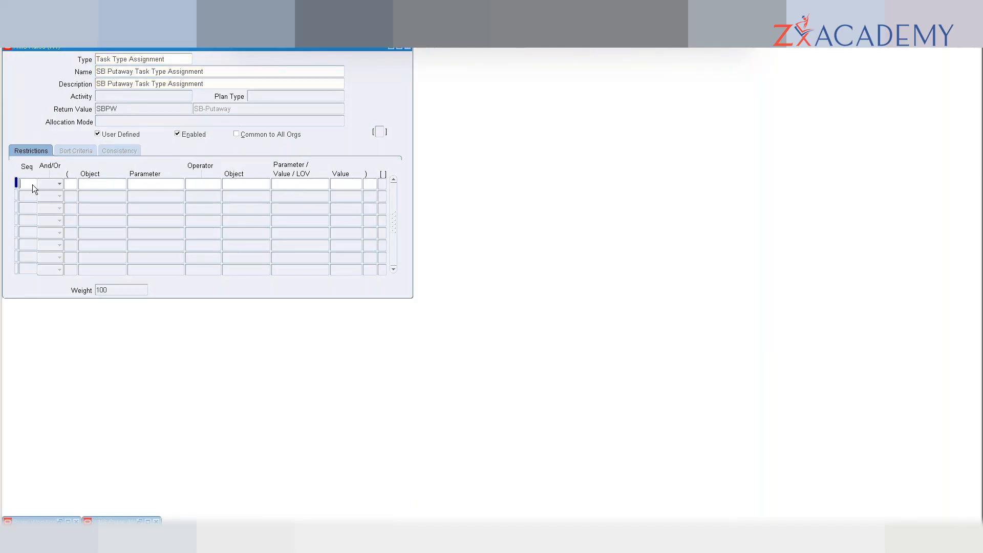
left_click(142, 107)
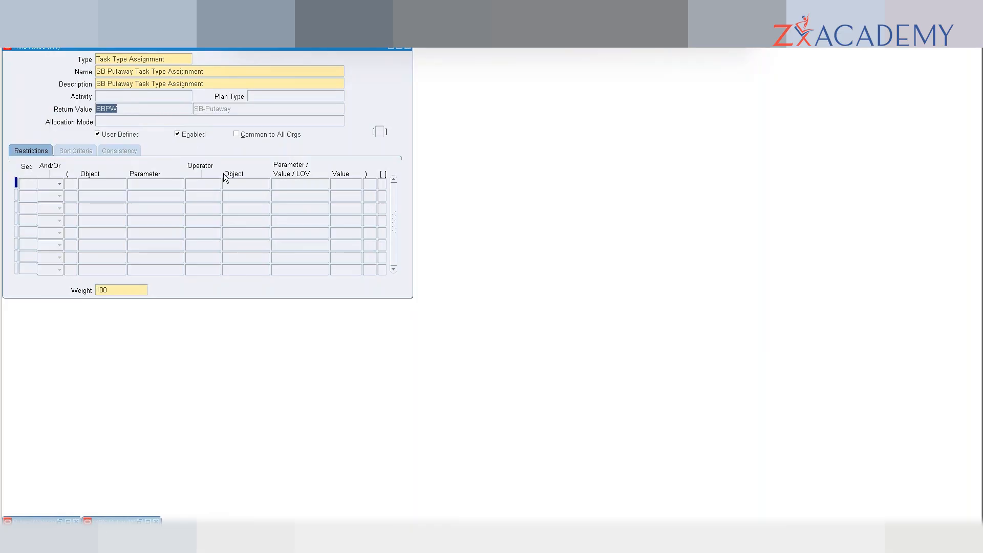
left_click(15, 183)
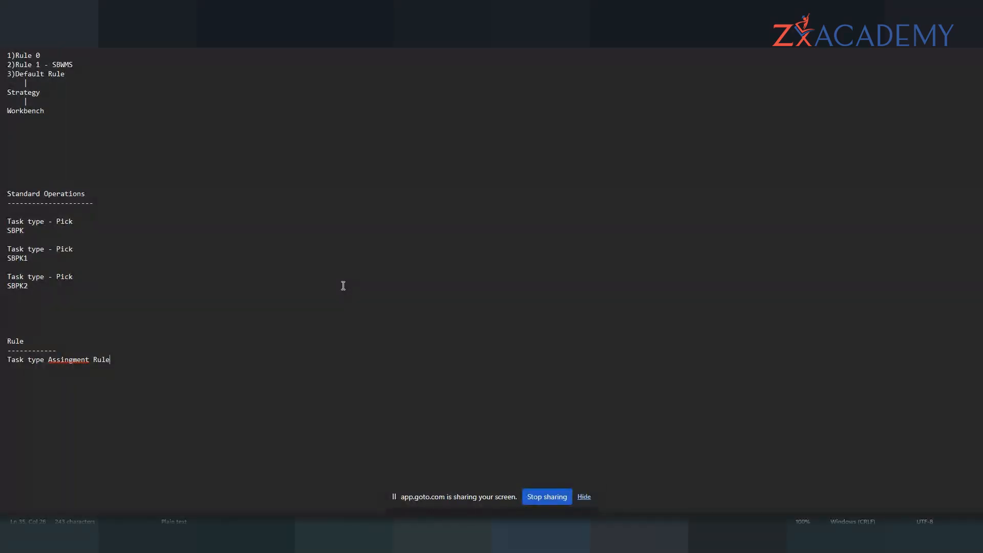
- Switch to the Notepad notes and add SBPK and 100 on separate lines under "Task type Assingment Rule"
left_click(250, 370)
type("SBPK")
key("Return")
key("Return")
type("100")
key("Return")
key("Return")
- Duplicate the task type assignment rule entry with its code and weight twice below the original
triple_click(3, 359)
left_click(26, 379, "shift")
key("ctrl+c")
left_click(56, 408)
key("ctrl+v")
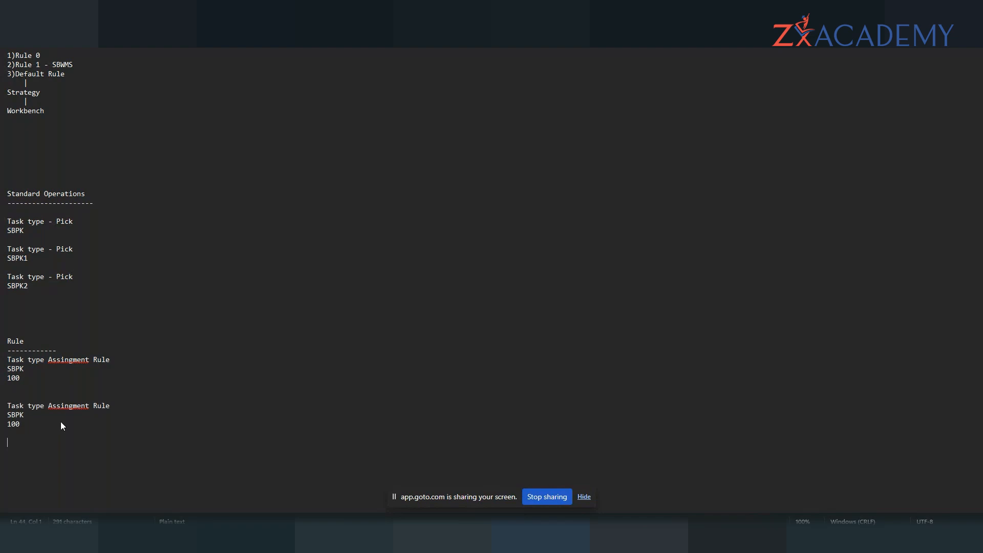
key("ctrl+v")
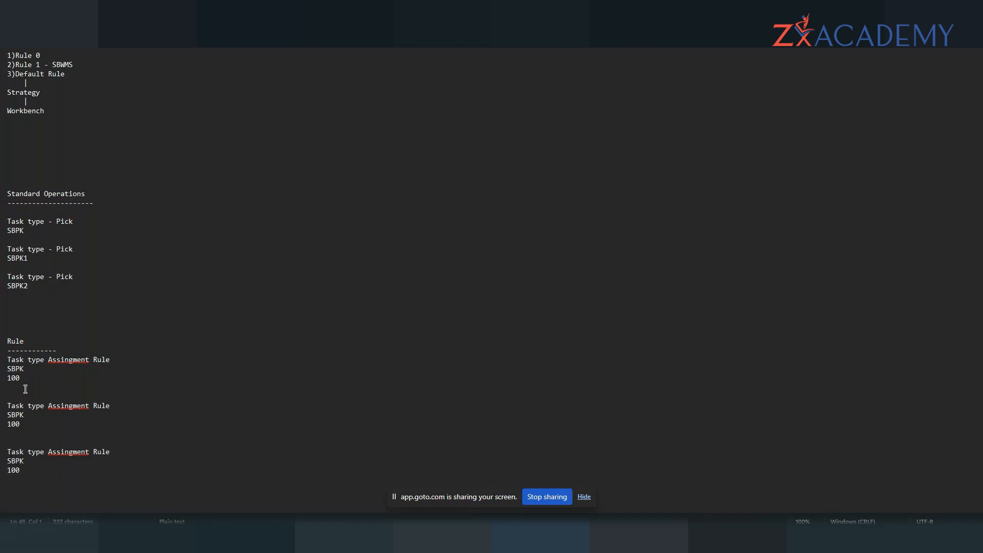
- Change the three rule codes to SBPW, SBPW1 and SBPW2, and set the second and third weights to 90 and 80
left_click(20, 423)
type("0")
left_click(28, 369)
left_click(25, 416)
key("BackSpace")
type("2")
- Add a "Rule Restriction" line below the weight of each of the three rule entries
left_click(41, 389)
key("Return")
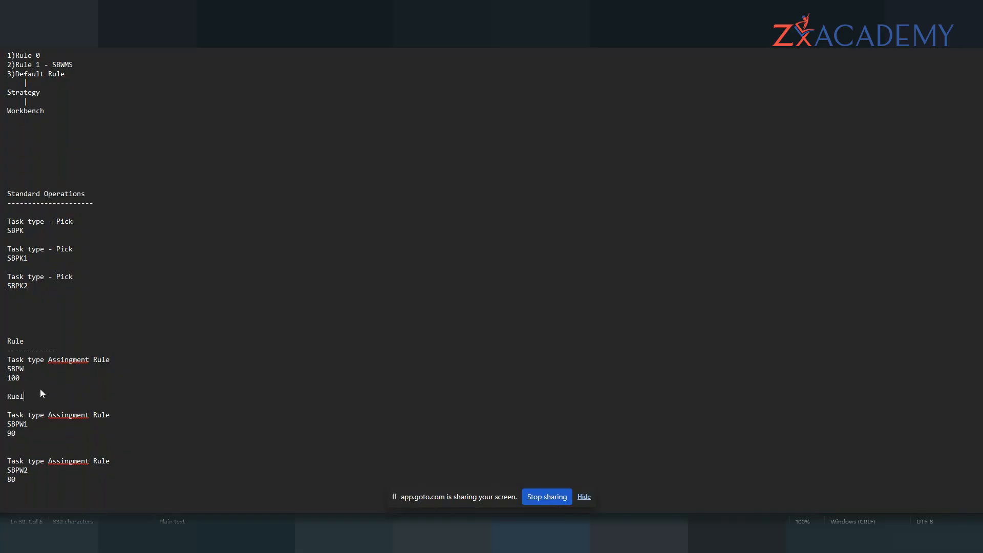
type("Rule Restrictio")
left_click(41, 433)
key("Return")
key("Return")
type("Rule Restriction")
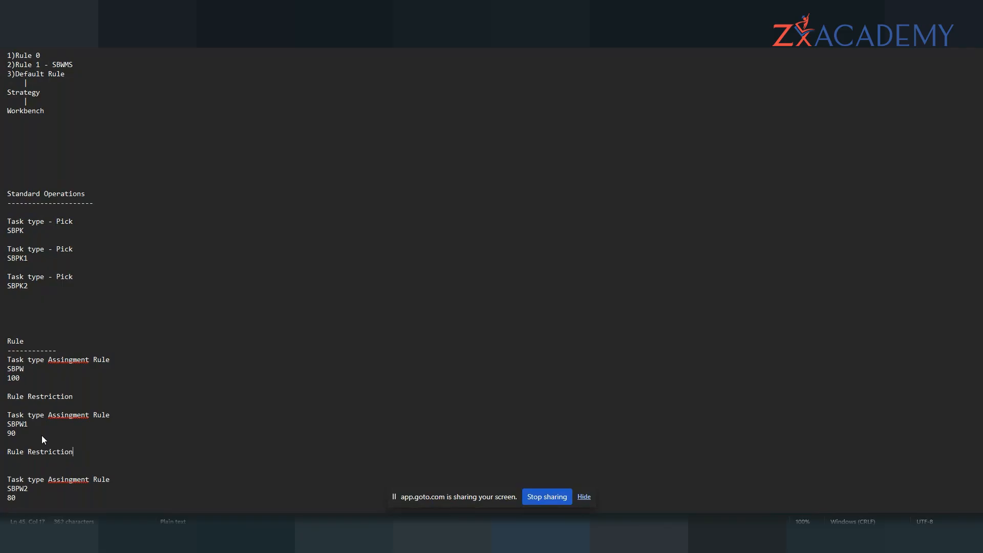
left_click(45, 503)
key("Return")
type("Rule Restriction")
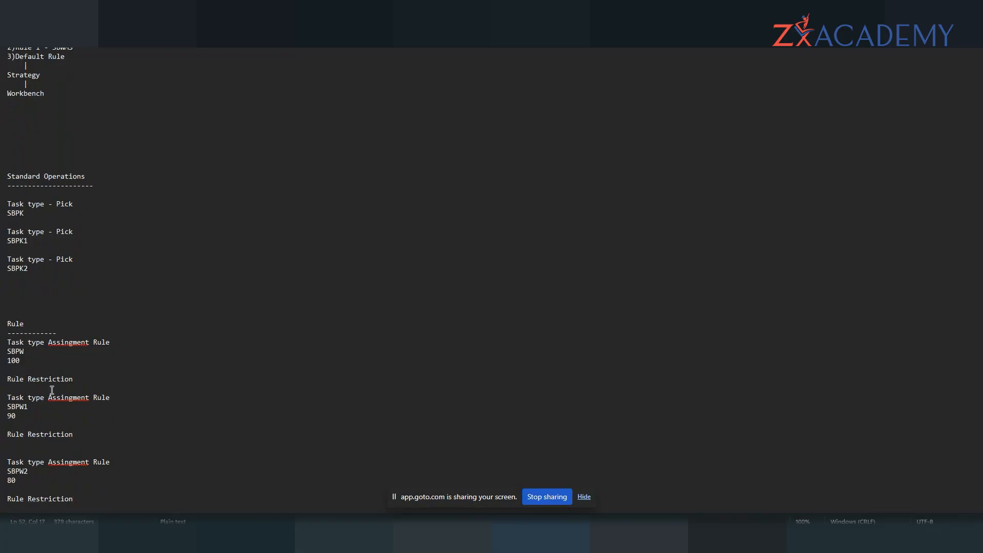
- Write the condition "Item = 12345" under the first entry's Rule Restriction line
left_click(82, 377)
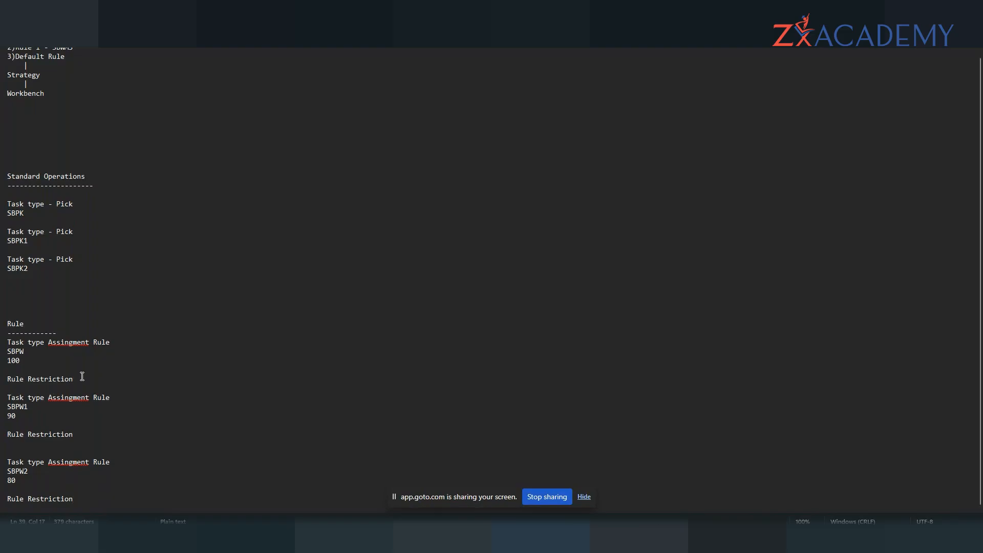
double_click(18, 360)
left_click_drag(77, 374, 79, 376)
key("Return")
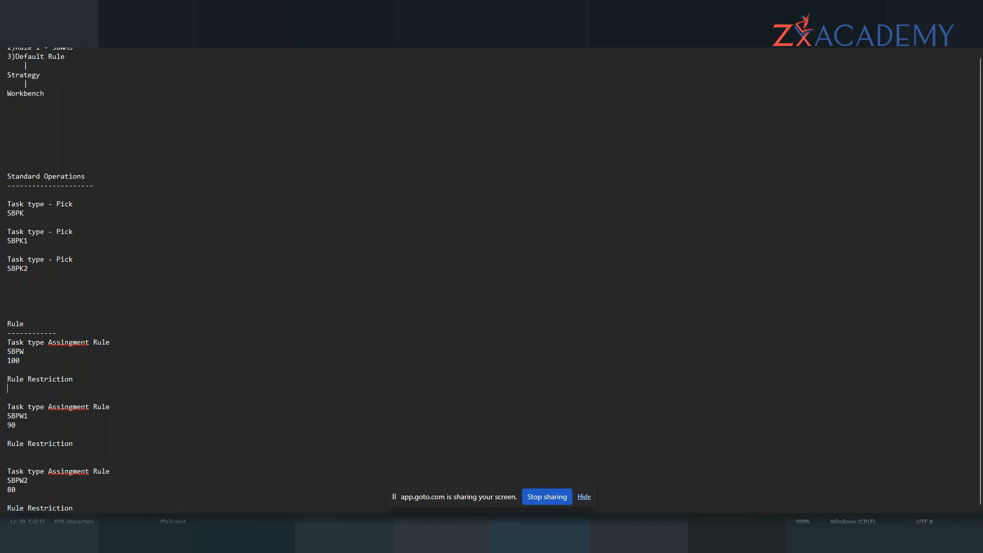
type("Item -")
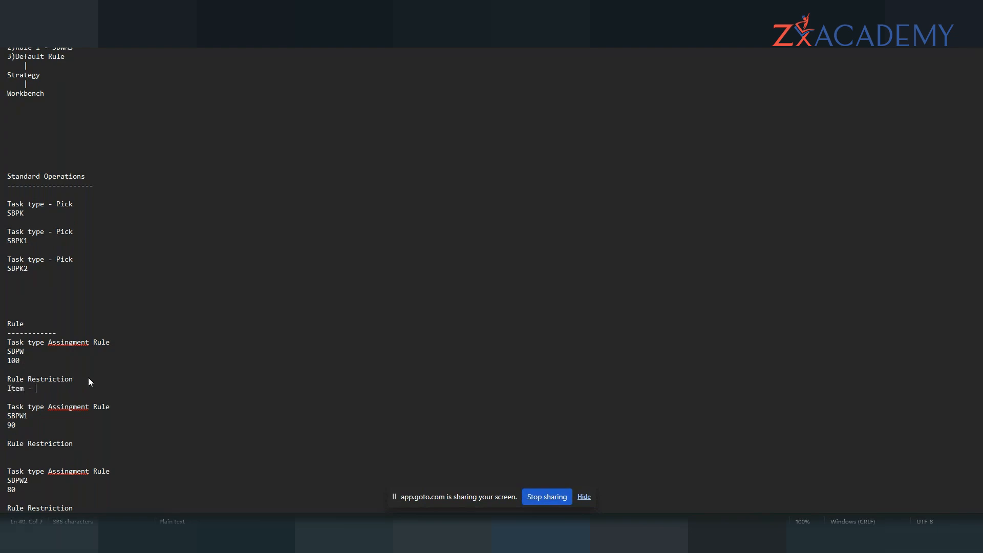
key("BackSpace")
key("BackSpace")
type("= 12345")
double_click(16, 353)
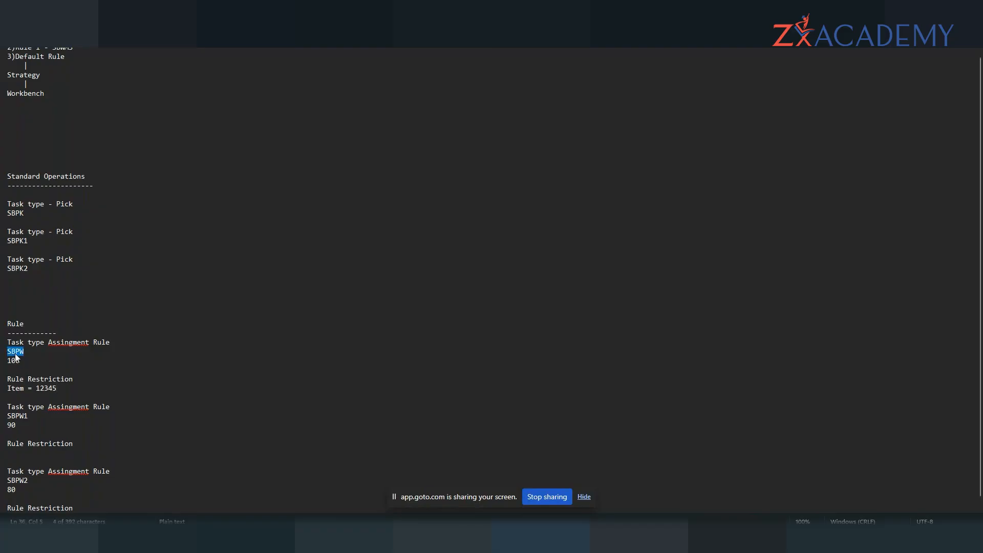
scroll(57, 394, "down", 1)
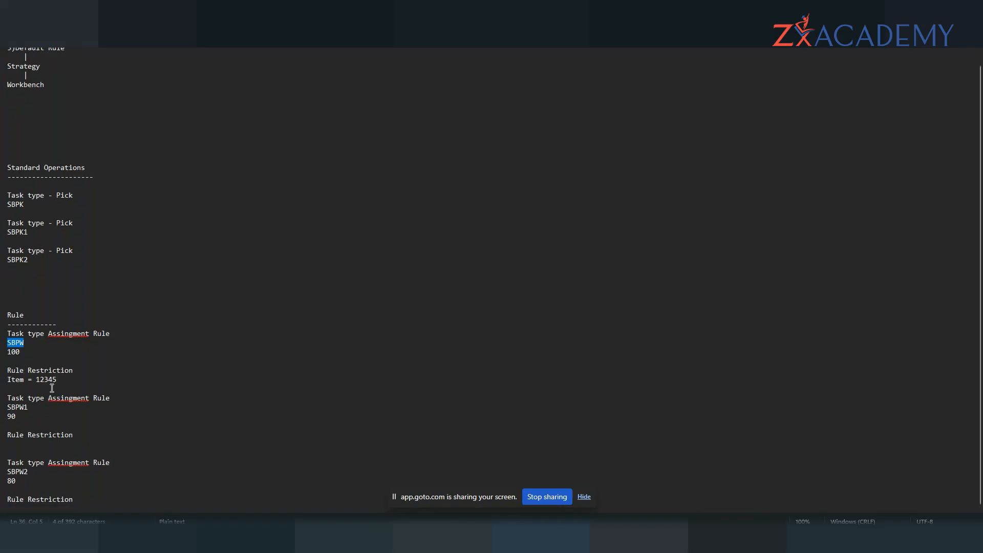
left_click(57, 380)
key("Return")
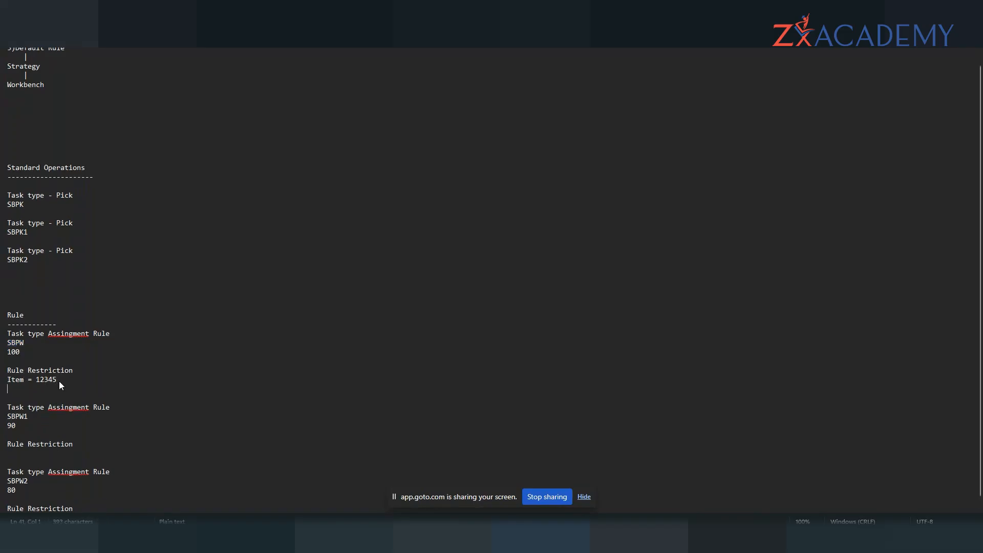
type("Uer")
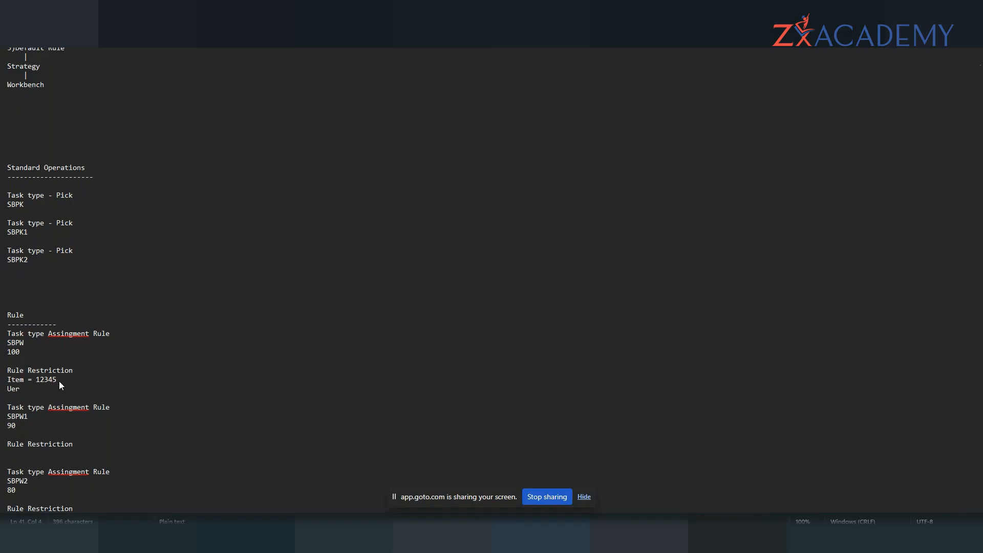
key("Delete")
key("BackSpace")
key("BackSpace")
key("BackSpace")
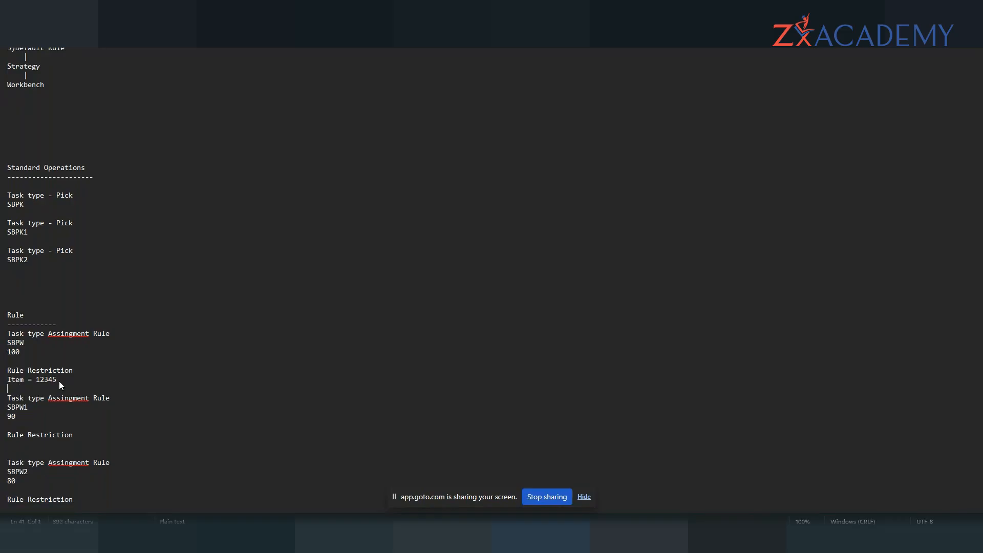
key("Return")
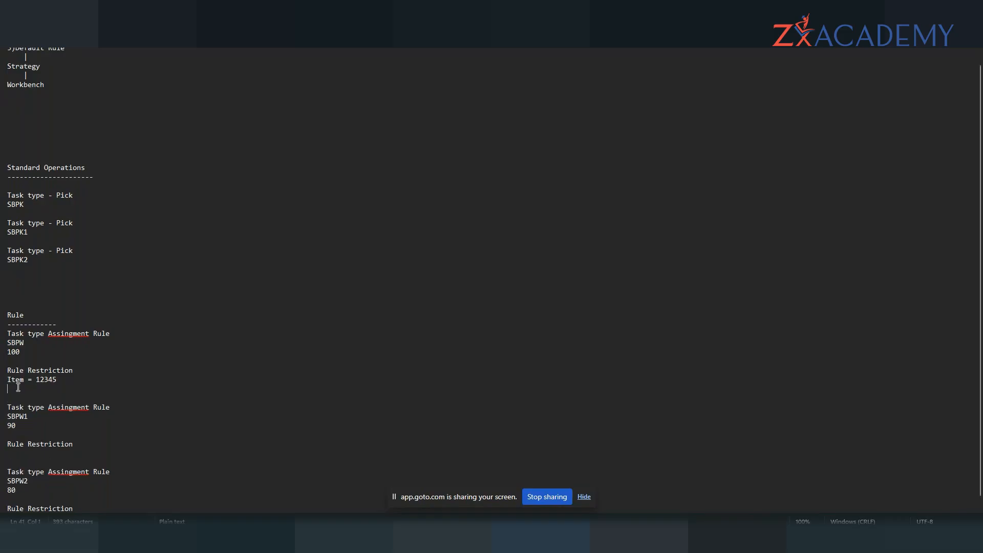
type("Subin")
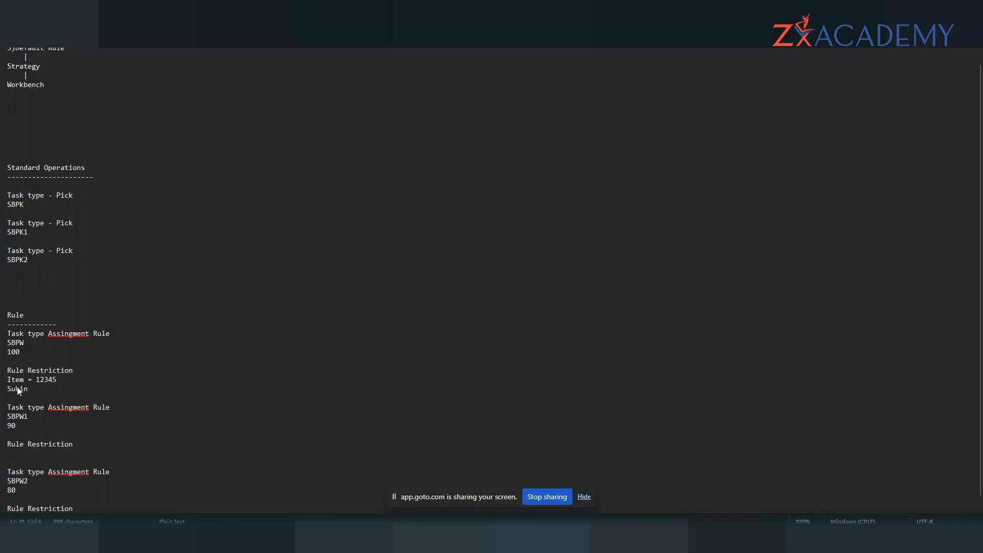
key("BackSpace")
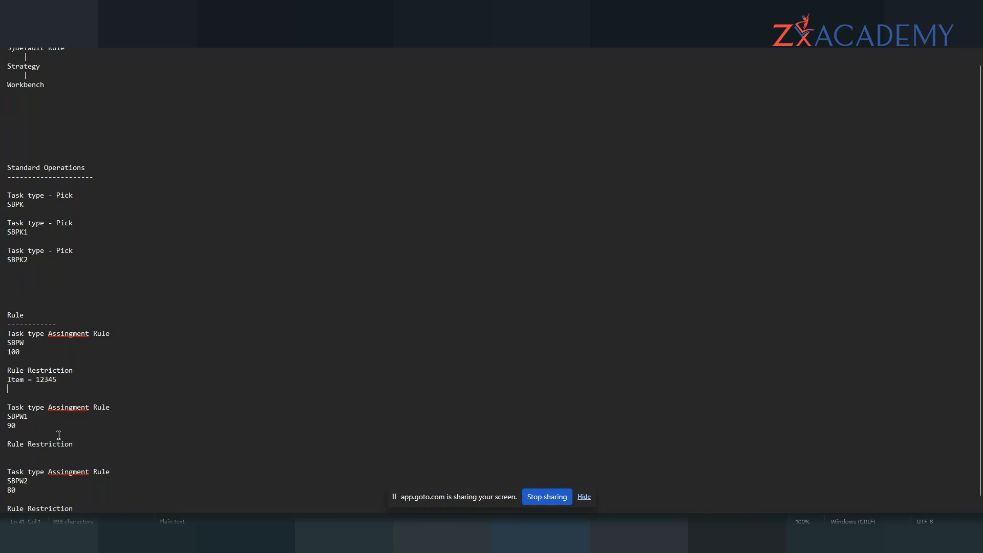
- Write the condition "Item = 567890" under the second entry's Rule Restriction line
left_click(75, 444)
key("Return")
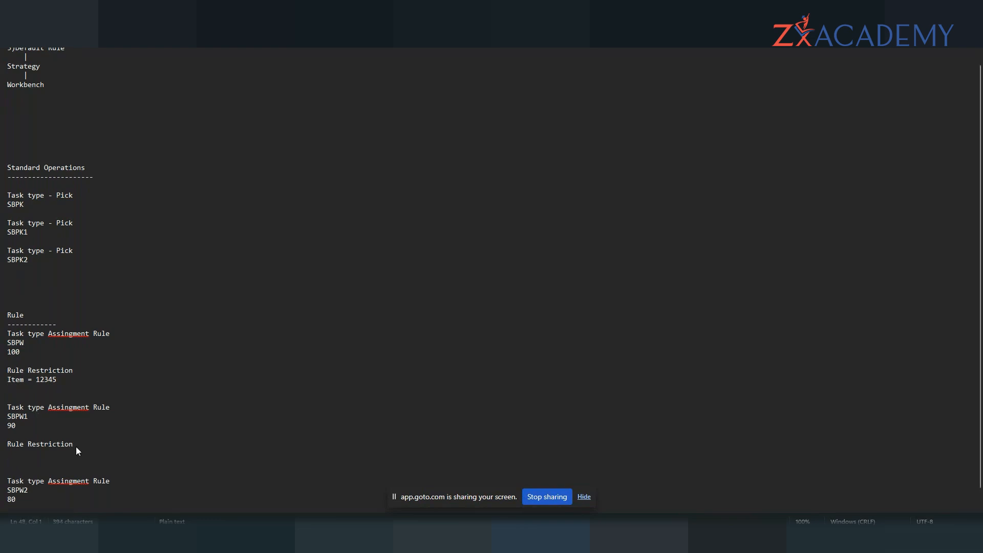
type("Item = 567890")
- Compare the codes, weights and item conditions of the SBPW and SBPW1 rule entries in the notes
double_click(46, 380)
left_click(46, 383)
left_click_drag(24, 343, 12, 344)
double_click(14, 425)
double_click(51, 454)
double_click(44, 380)
double_click(46, 453)
double_click(17, 418)
scroll(93, 446, "down", 1)
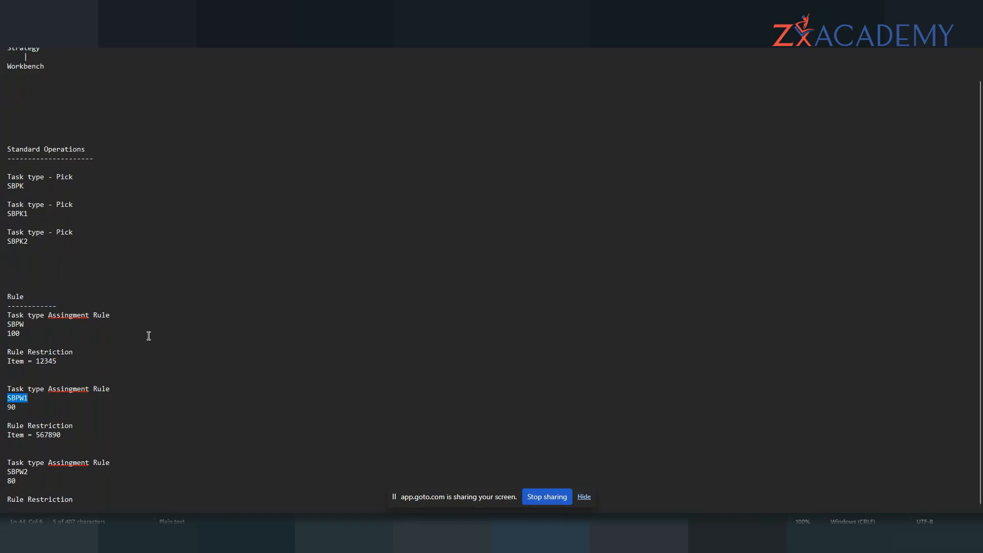
double_click(49, 361)
left_click_drag(49, 408, 50, 409)
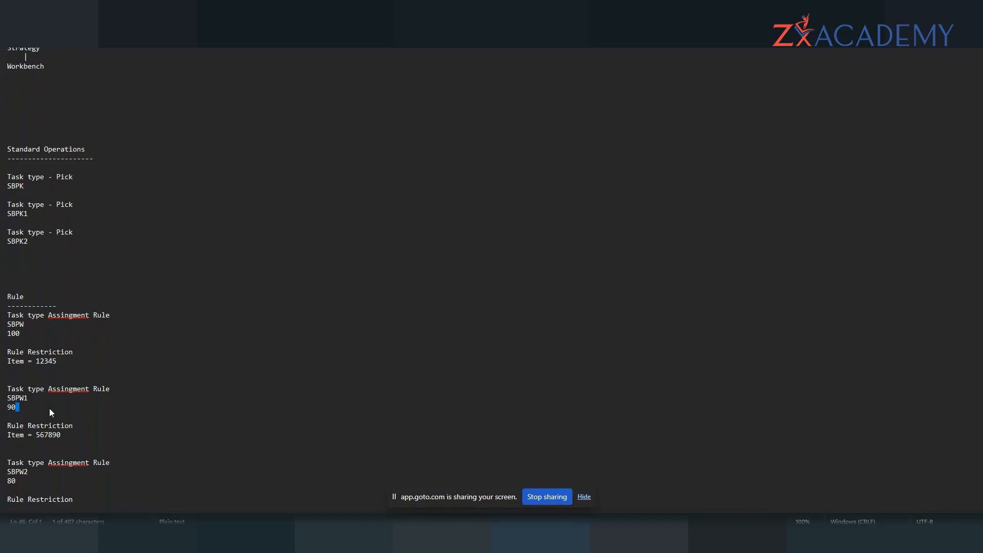
- Remove the item condition from under the first rule entry's Rule Restriction line
left_click(63, 359)
key("BackSpace")
key("BackSpace")
key("BackSpace")
key("BackSpace")
key("BackSpace")
key("BackSpace")
key("BackSpace")
key("BackSpace")
key("BackSpace")
key("BackSpace")
key("BackSpace")
double_click(15, 324)
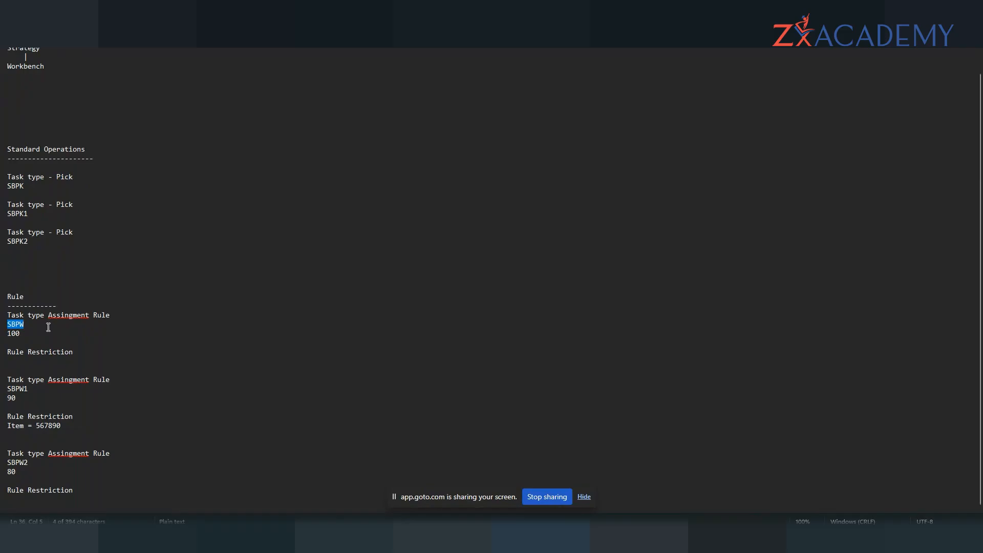
- Delete the SBPW1 and SBPW2 rule entries with their weights and restrictions from the notes
left_click(75, 484)
left_click(77, 487)
left_click(10, 379, "shift")
key("BackSpace")
key("BackSpace")
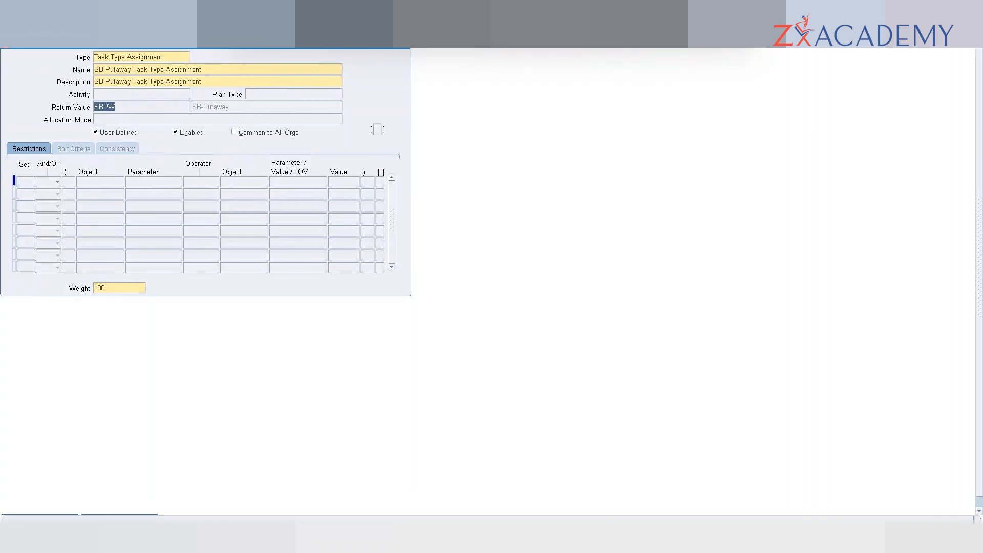
- Switch to a new browser page and search Google for "time buddy"
left_click(727, 11)
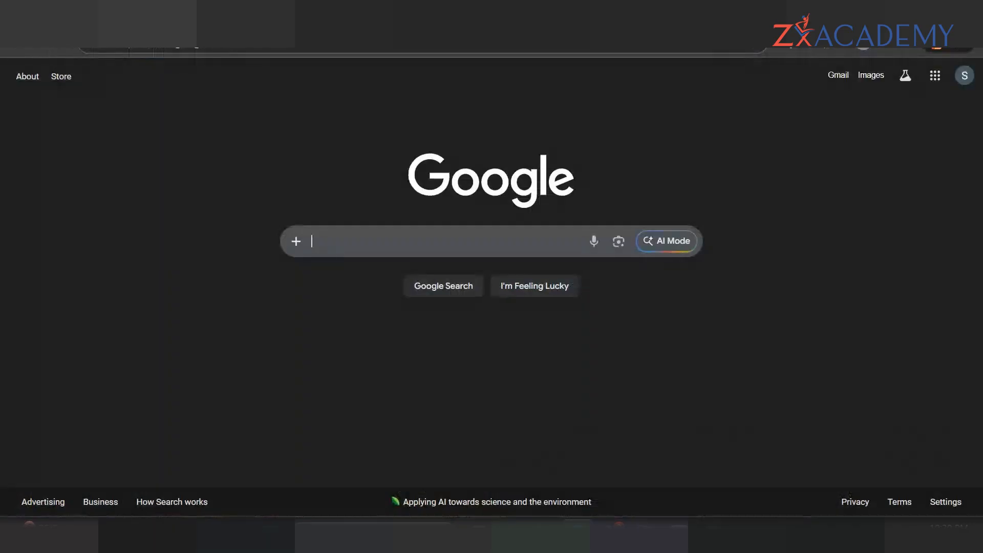
type("time bus")
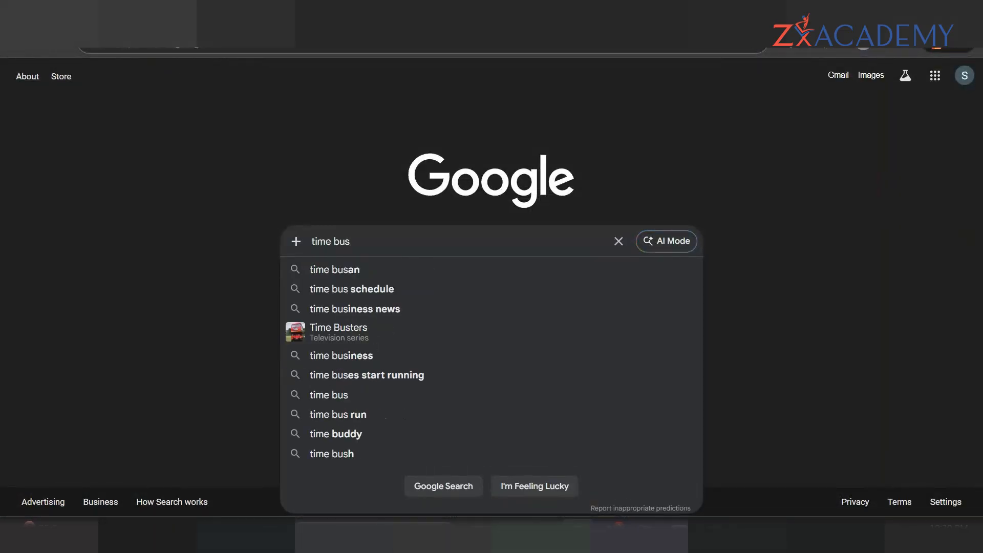
key("BackSpace")
type("ddy")
key("Return")
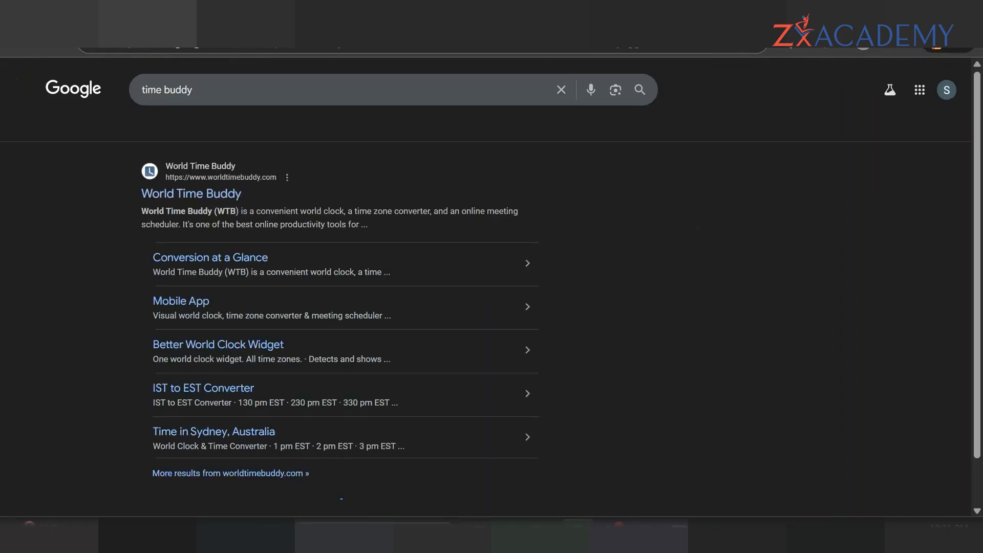
- Open the World Time Buddy site and add India Standard Time to the compared time zones
left_click(171, 192)
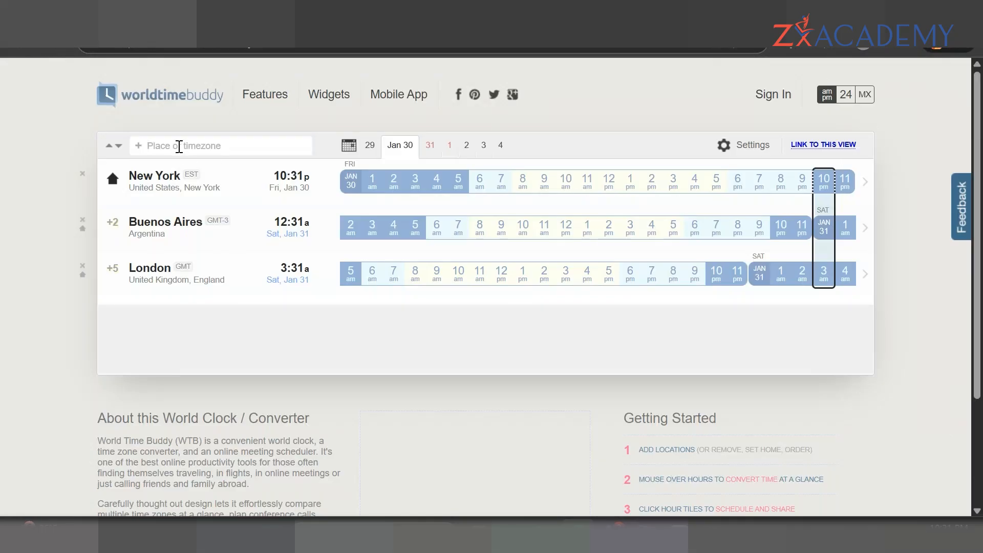
type("india")
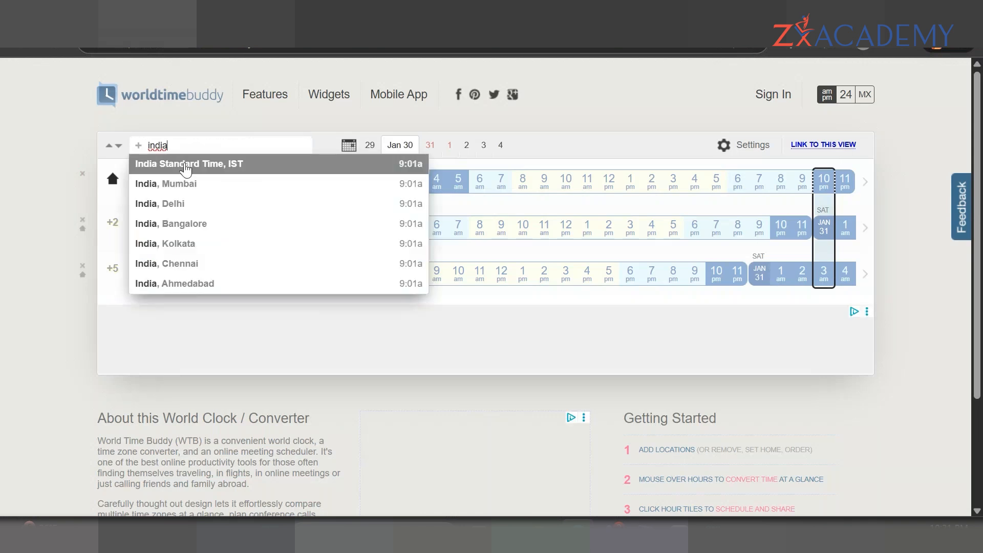
left_click(184, 164)
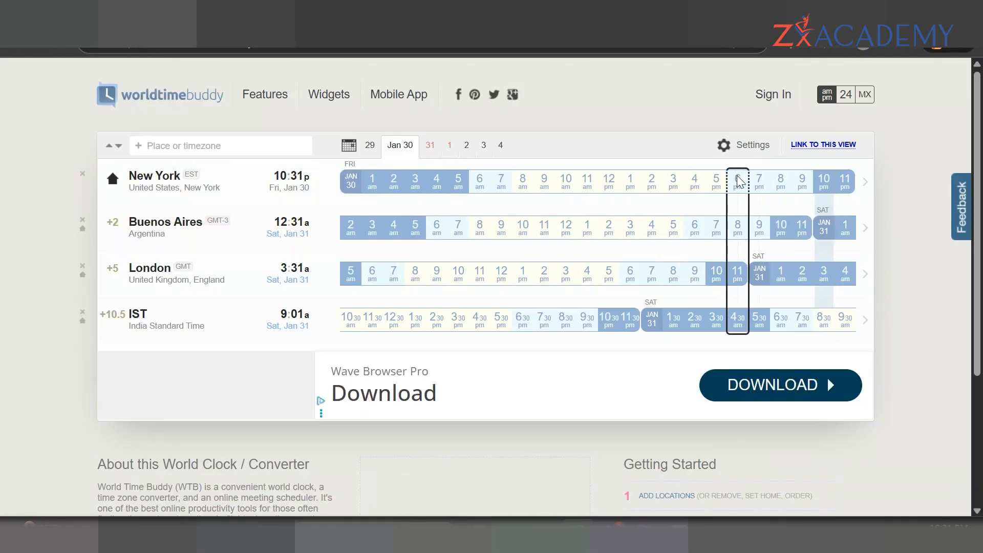
- Compare the time zones on Jan 31 for the 6:00 pm New York and 9:00 pm IST half-hour slots
left_click(430, 148)
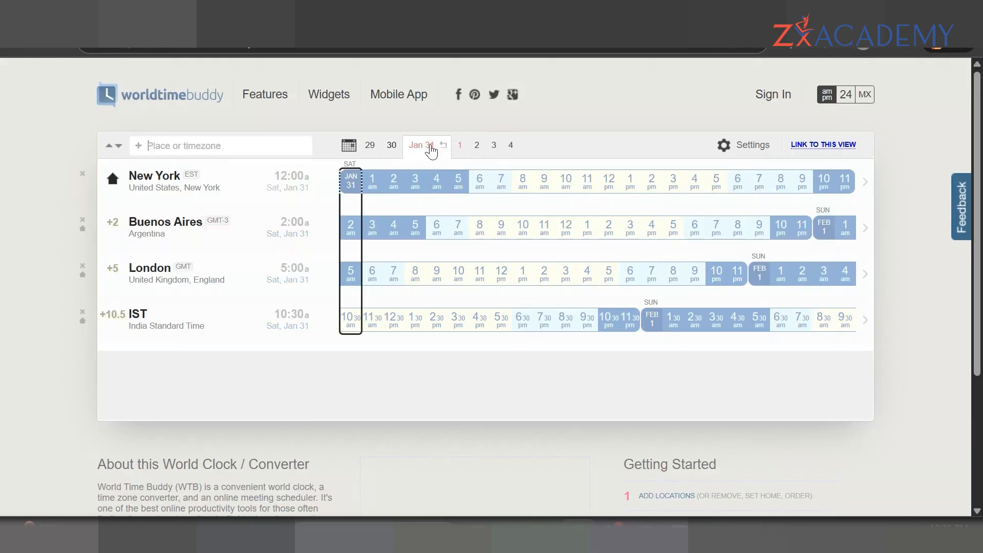
left_click(732, 179)
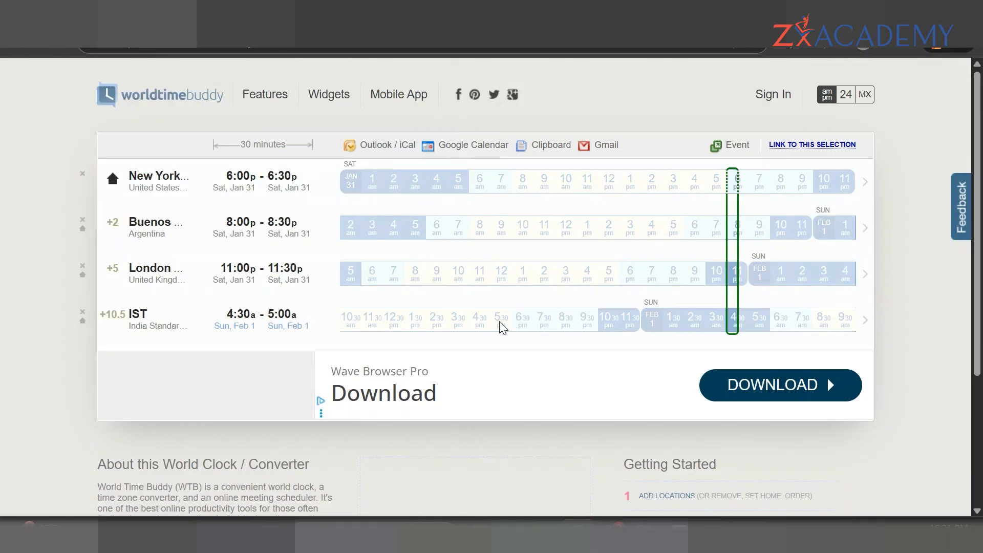
left_click(519, 335)
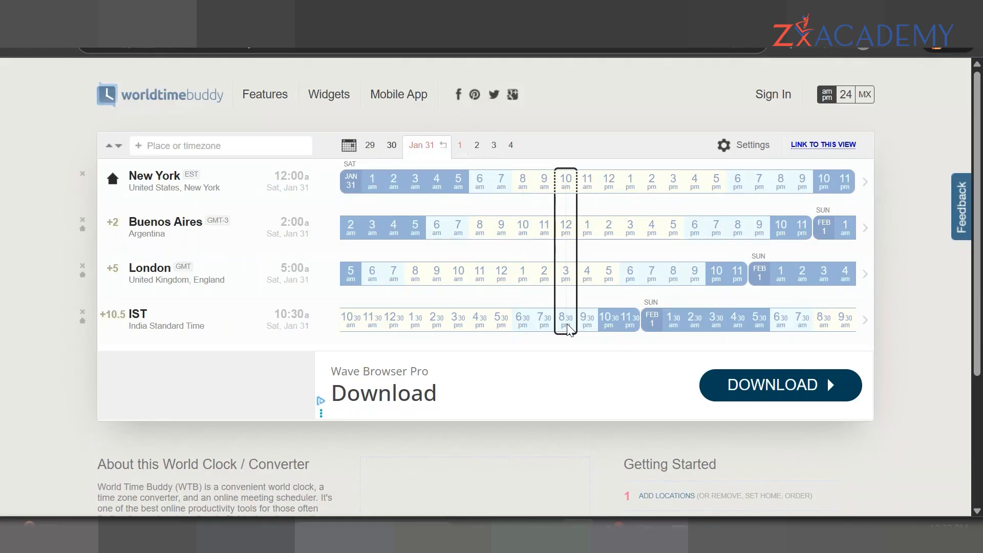
left_click(567, 330)
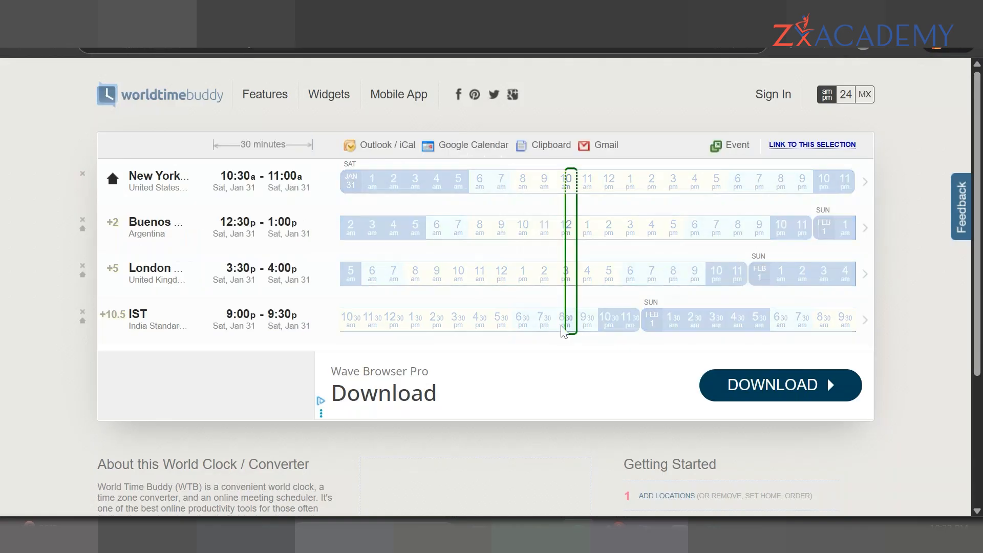
left_click(563, 332)
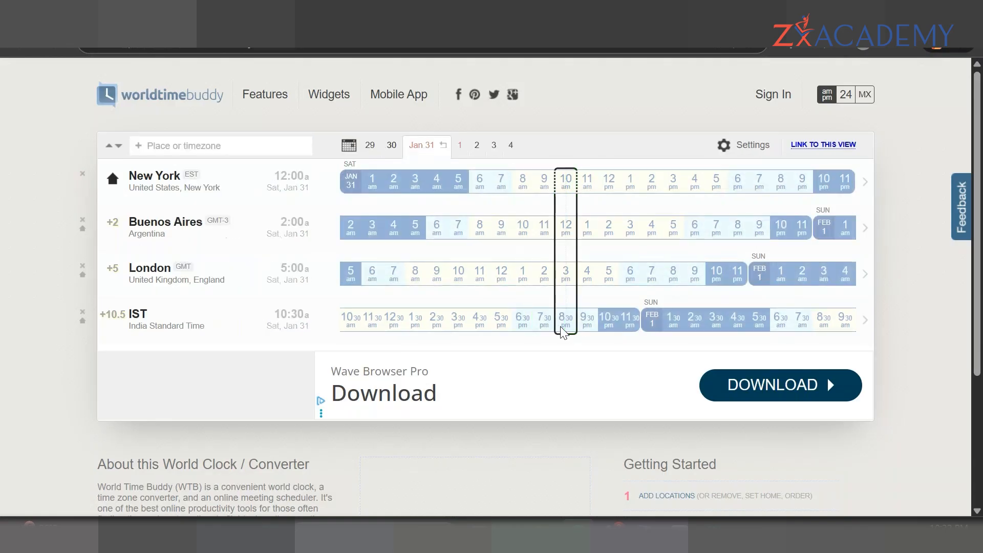
left_click(571, 328)
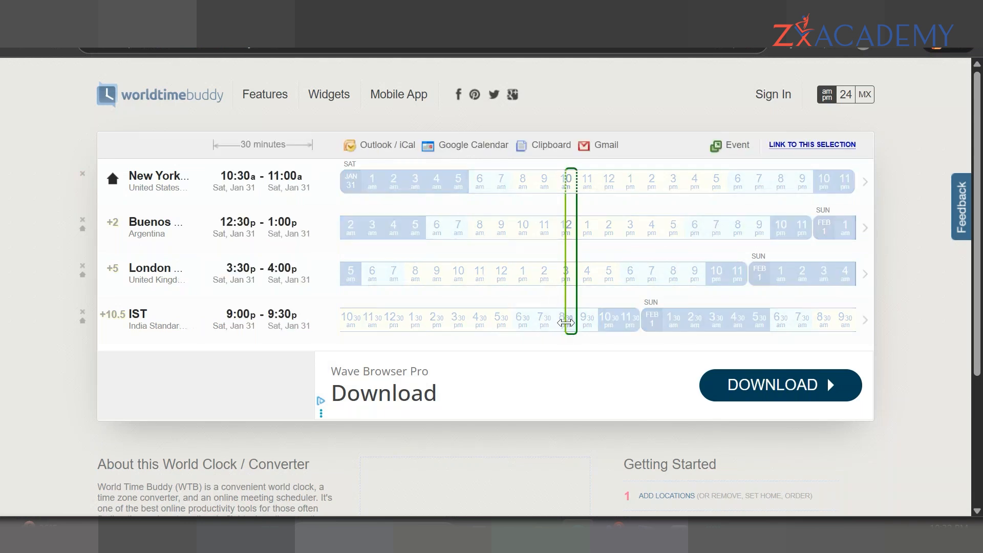
left_click(565, 325)
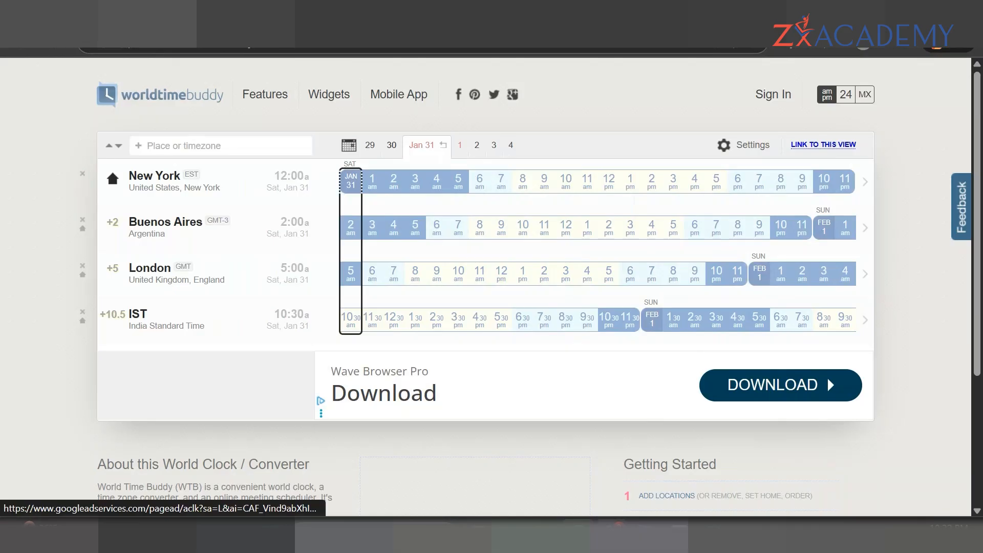
left_click(611, 534)
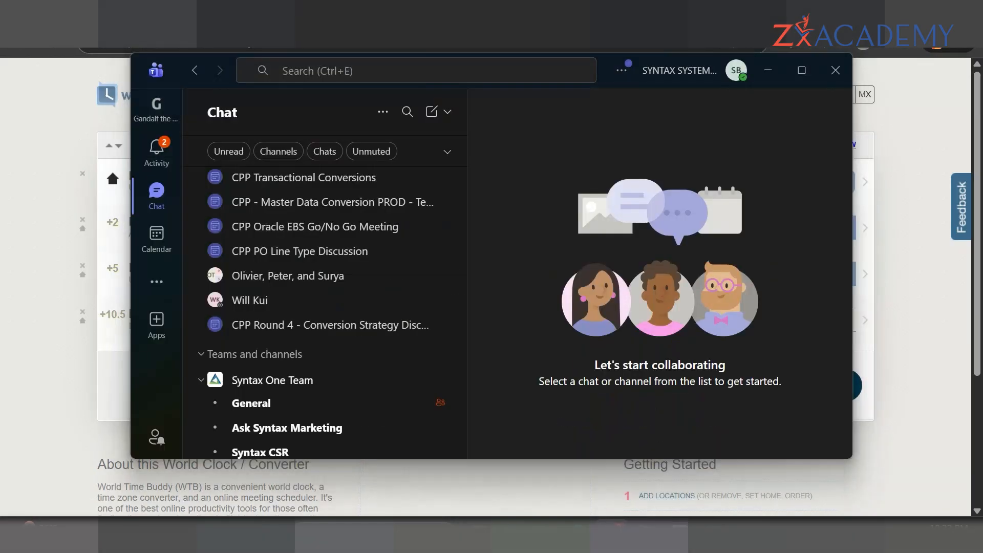
left_click(612, 534)
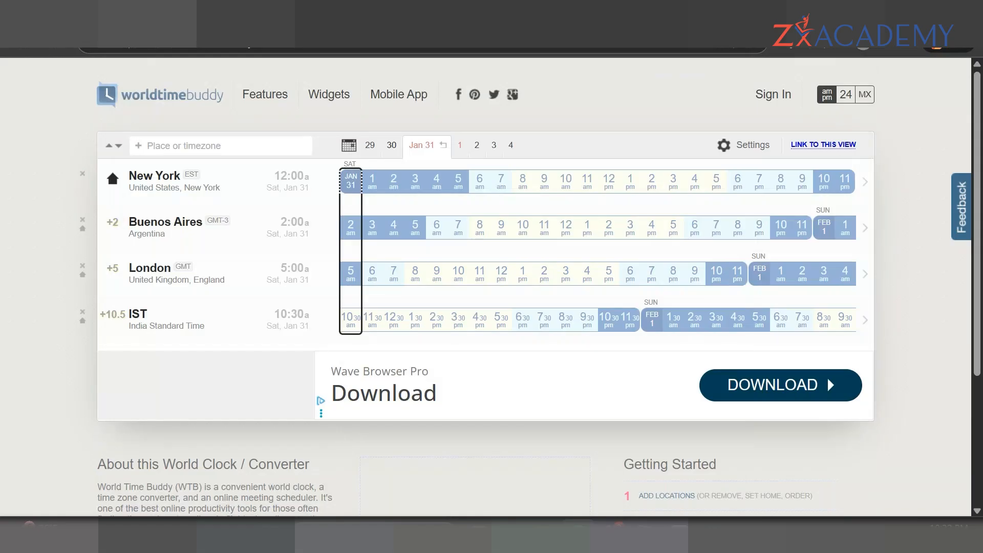